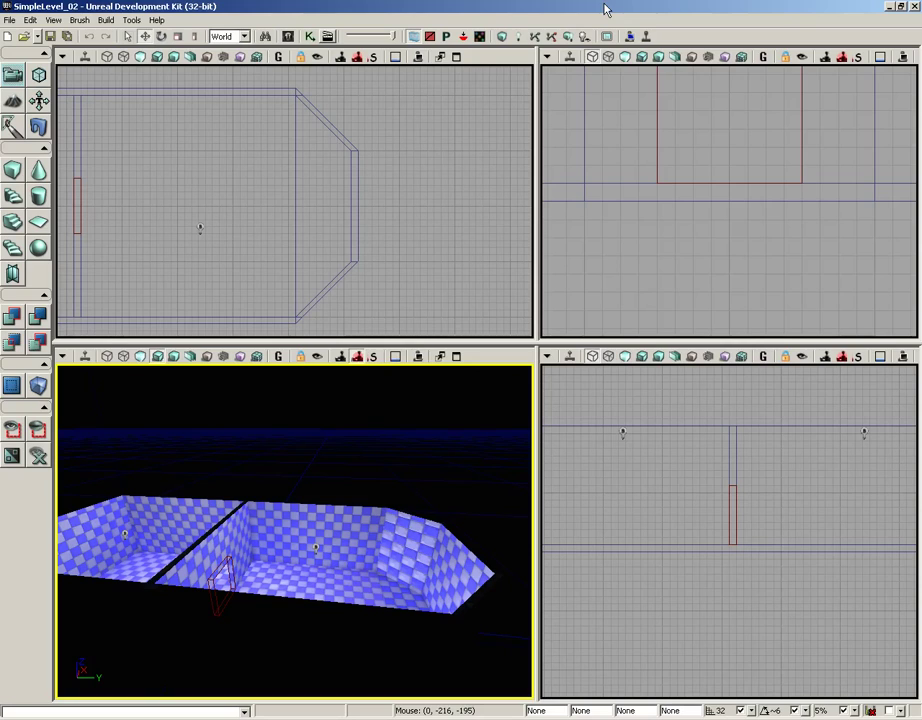
Show the maximized perspective view in brush wireframe and duplicate the floor brush straight up onto the walls as a ceiling
{"action": "mouse_move", "coordinate": [407, 508]}
{"action": "left_mouse_down"}
{"action": "mouse_move", "coordinate": [302, 496]}
{"action": "mouse_move", "coordinate": [402, 503]}
{"action": "left_mouse_up"}
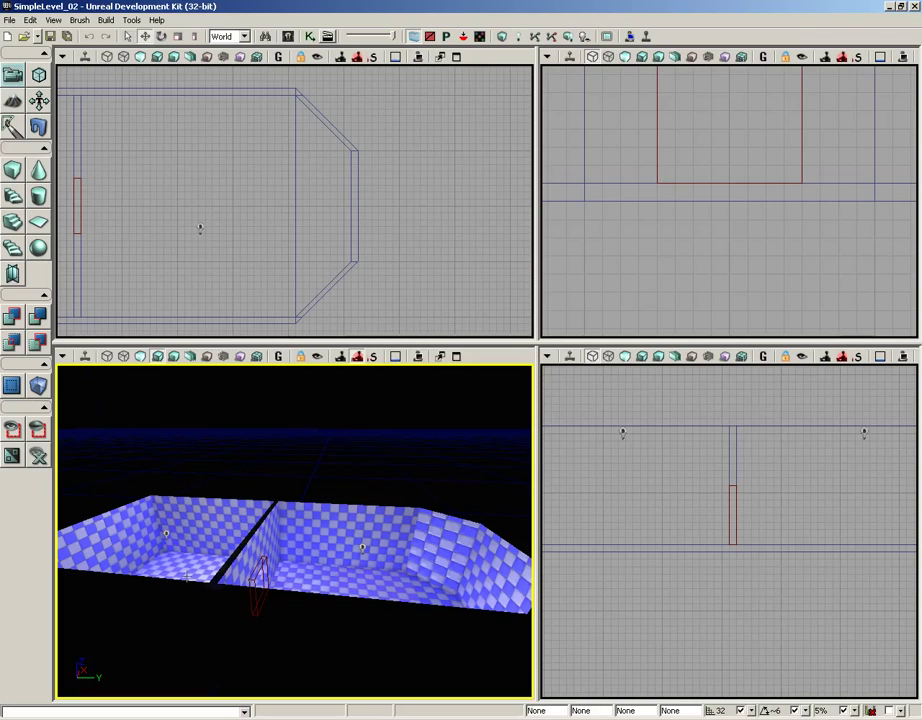
{"action": "left_click", "coordinate": [456, 356]}
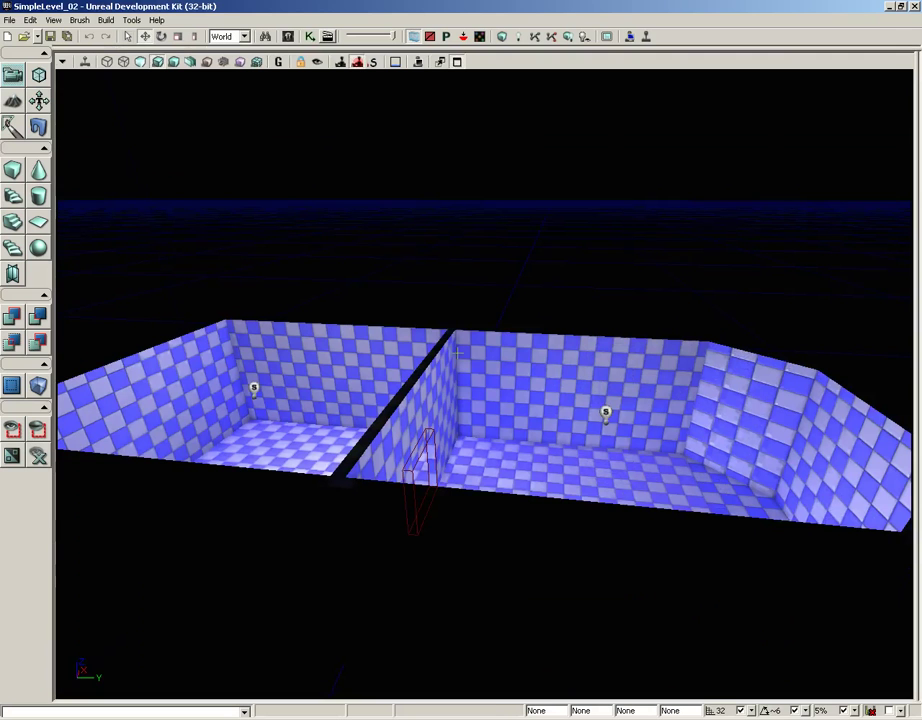
{"action": "left_click_drag", "start_coordinate": [489, 318], "coordinate": [295, 172]}
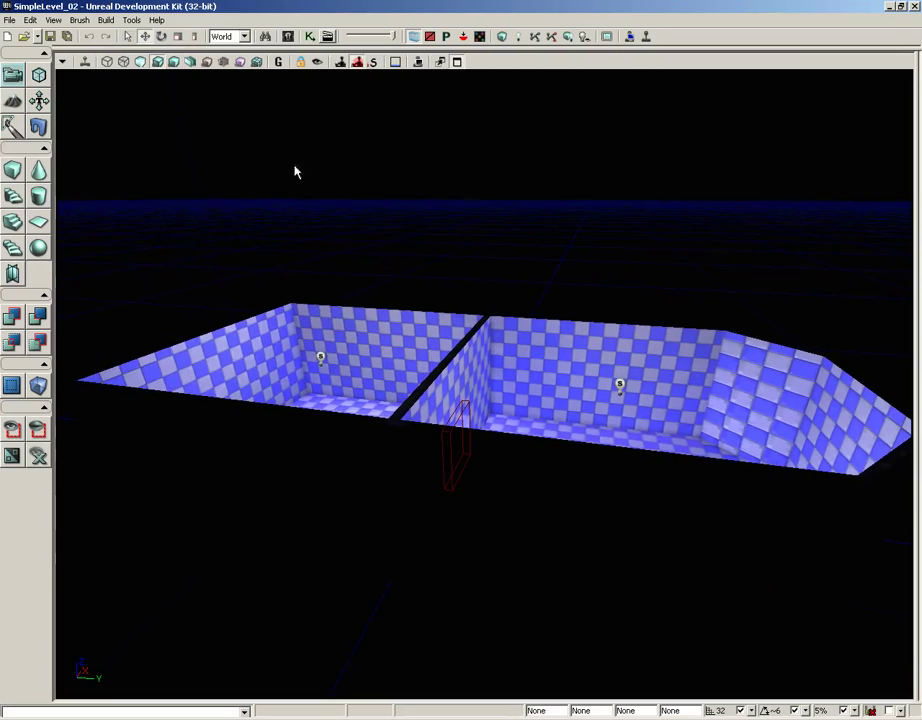
{"action": "left_click", "coordinate": [107, 65]}
{"action": "mouse_move", "coordinate": [115, 78]}
{"action": "left_mouse_down"}
{"action": "mouse_move", "coordinate": [251, 315]}
{"action": "mouse_move", "coordinate": [545, 323]}
{"action": "mouse_move", "coordinate": [545, 284]}
{"action": "mouse_move", "coordinate": [708, 385]}
{"action": "left_mouse_up"}
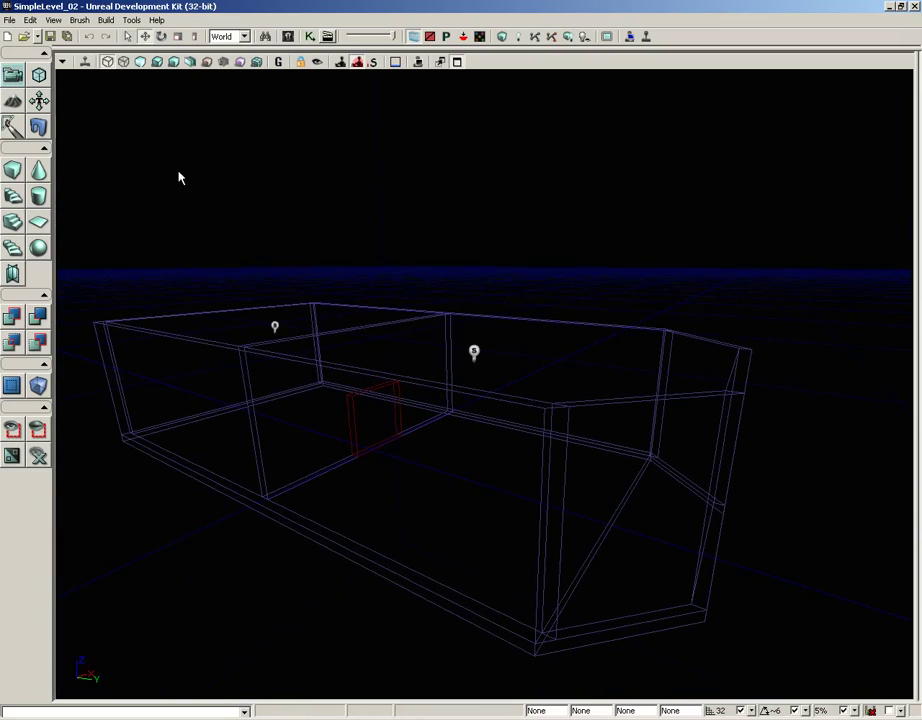
{"action": "left_click", "coordinate": [388, 581]}
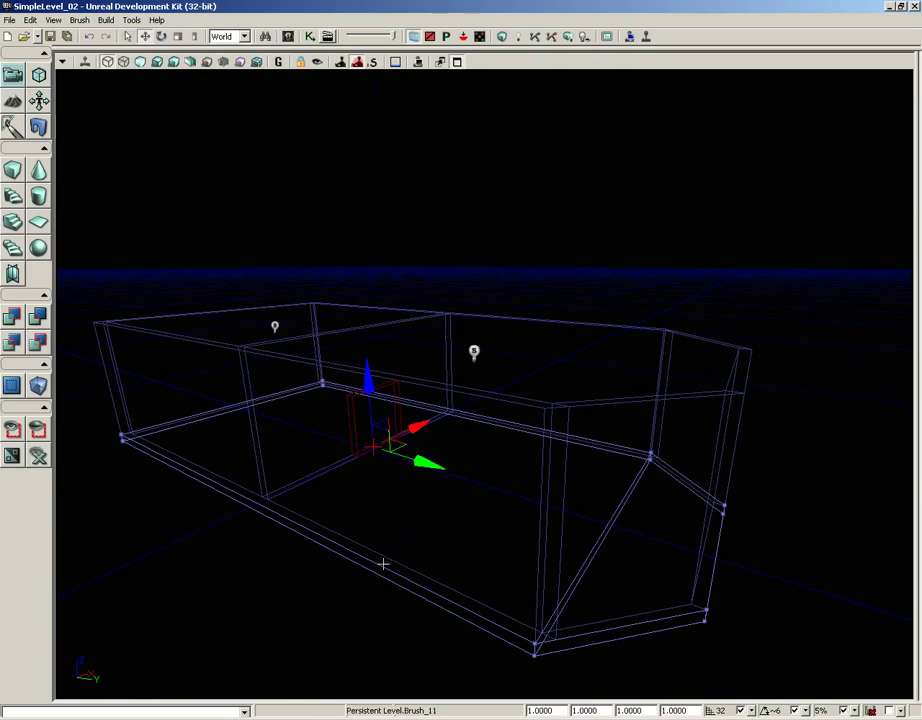
{"action": "left_click_drag", "start_coordinate": [374, 432], "coordinate": [368, 101], "text": "alt"}
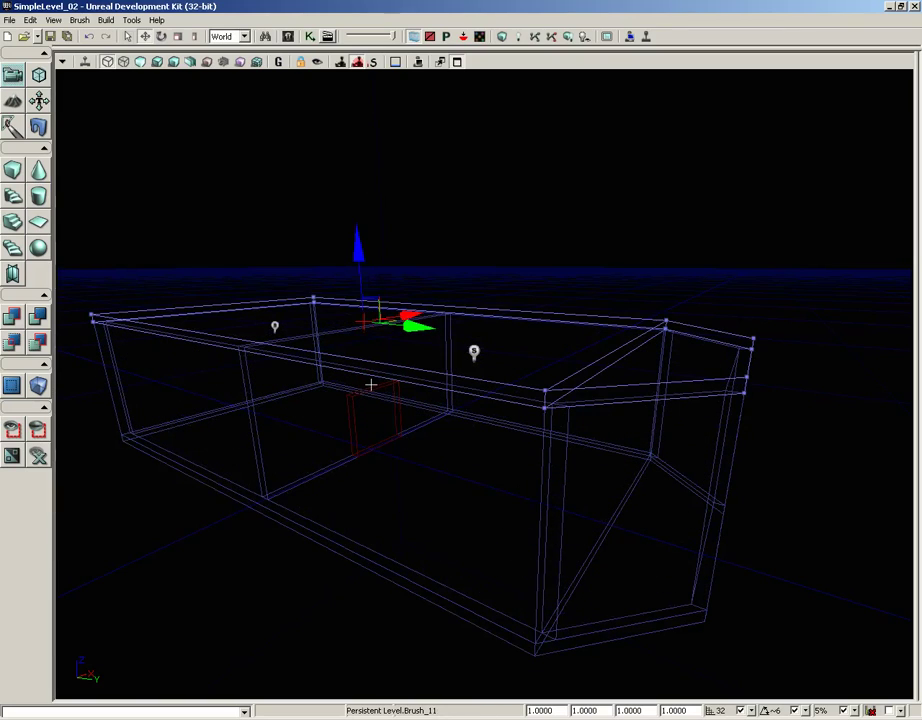
Select the point lights in both rooms and lower them together below the new ceiling
{"action": "mouse_move", "coordinate": [382, 563]}
{"action": "left_mouse_down"}
{"action": "mouse_move", "coordinate": [381, 298]}
{"action": "mouse_move", "coordinate": [305, 101]}
{"action": "mouse_move", "coordinate": [397, 527]}
{"action": "mouse_move", "coordinate": [391, 689]}
{"action": "mouse_move", "coordinate": [383, 669]}
{"action": "mouse_move", "coordinate": [397, 500]}
{"action": "mouse_move", "coordinate": [481, 411]}
{"action": "left_mouse_up"}
{"action": "left_click", "coordinate": [467, 310]}
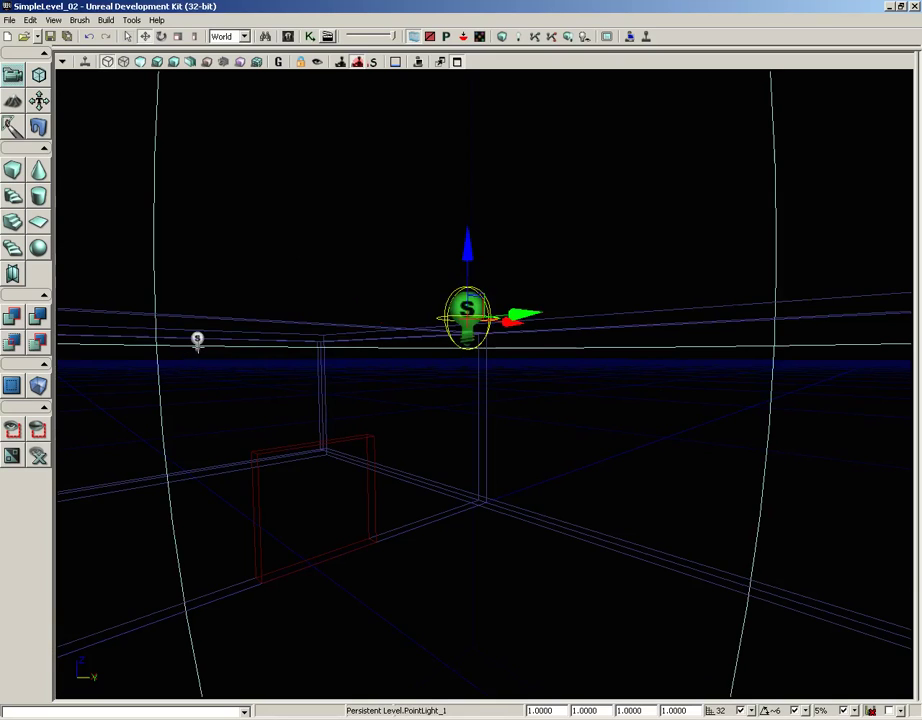
{"action": "left_click", "coordinate": [197, 340], "text": "ctrl"}
{"action": "left_click_drag", "start_coordinate": [204, 270], "coordinate": [198, 372]}
{"action": "left_click_drag", "start_coordinate": [357, 535], "coordinate": [340, 449]}
Switch the perspective view to lit shading, rebuild the level geometry, dismiss the map check and inspect the enclosed rooms
{"action": "left_click", "coordinate": [157, 62]}
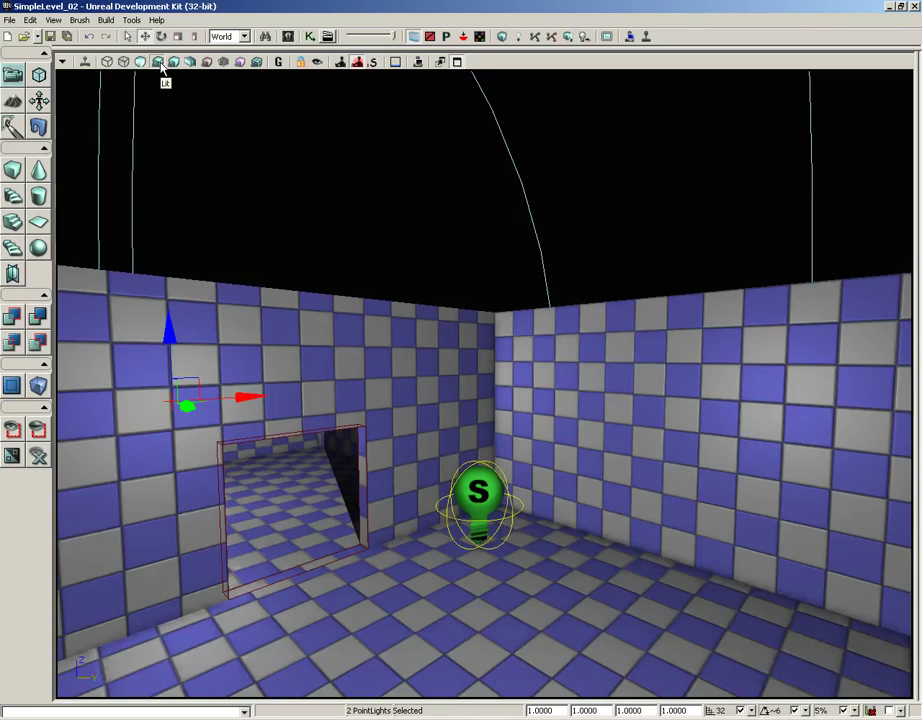
{"action": "right_click_drag", "start_coordinate": [309, 278], "coordinate": [313, 282]}
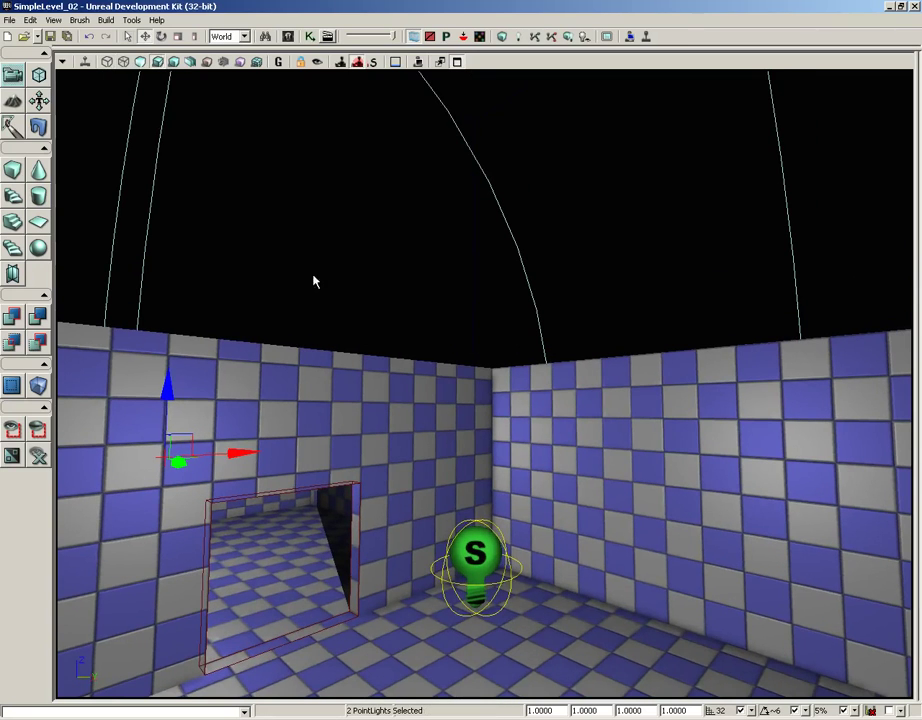
{"action": "left_click", "coordinate": [503, 37]}
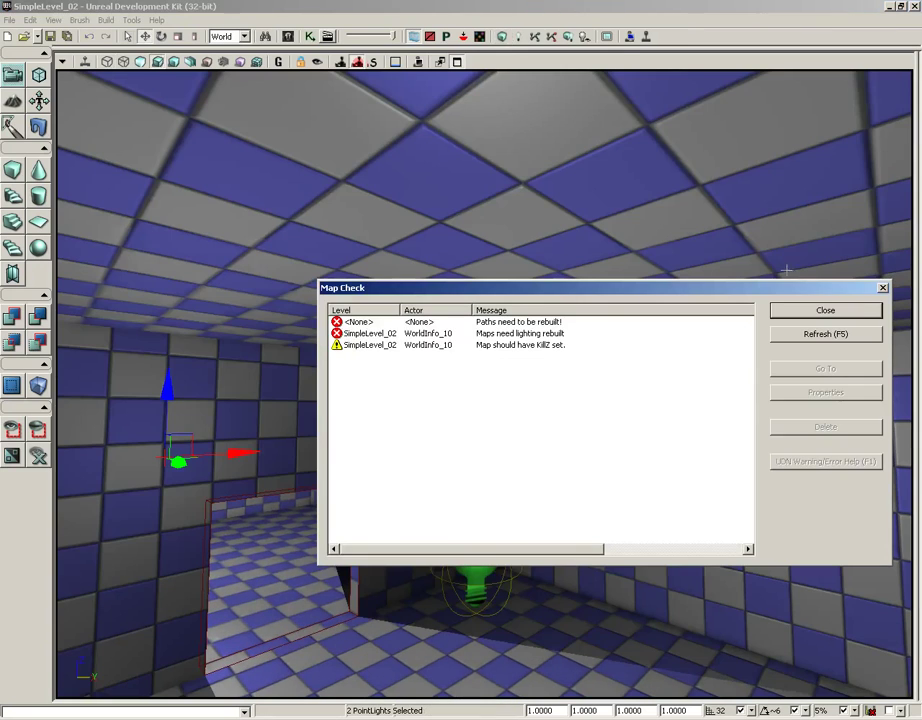
{"action": "left_click", "coordinate": [858, 312]}
{"action": "left_click_drag", "start_coordinate": [405, 521], "coordinate": [398, 490]}
{"action": "right_click_drag", "start_coordinate": [398, 490], "coordinate": [20, 480]}
{"action": "mouse_move", "coordinate": [372, 498]}
{"action": "left_mouse_down"}
{"action": "mouse_move", "coordinate": [316, 440]}
{"action": "mouse_move", "coordinate": [376, 494]}
{"action": "left_mouse_up"}
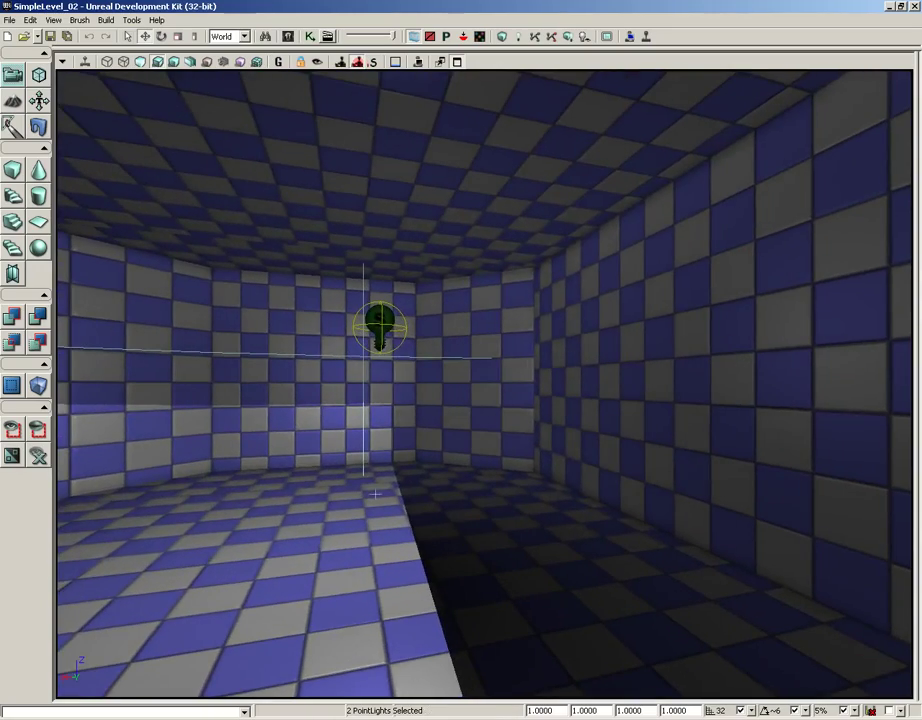
Return to brush wireframe outside the rooms, select the ceiling brush and enter Geometry mode
{"action": "left_click_drag", "start_coordinate": [502, 532], "coordinate": [497, 504]}
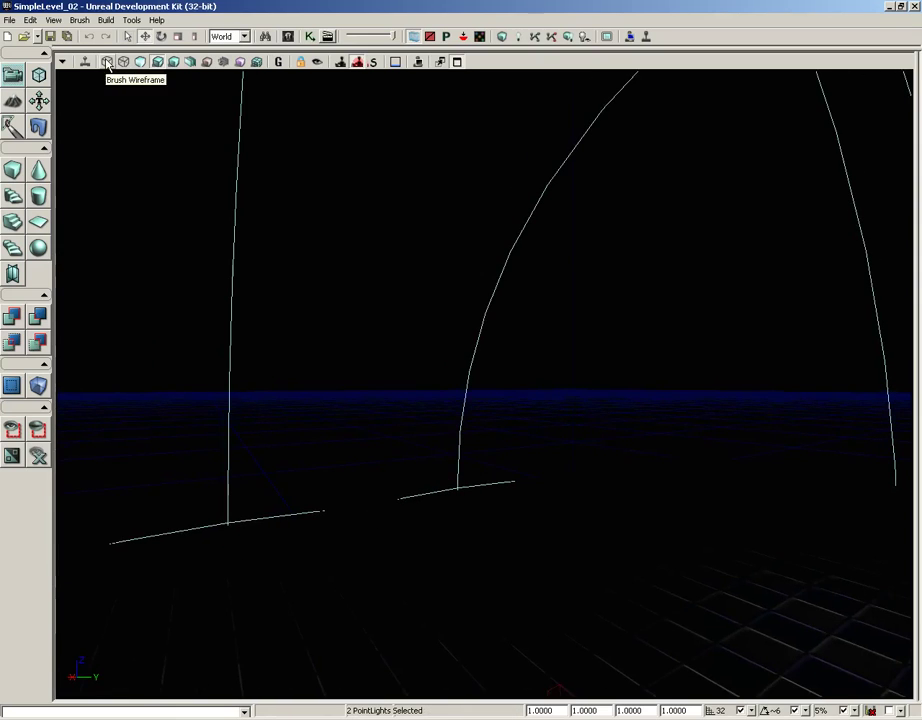
{"action": "left_click", "coordinate": [108, 63]}
{"action": "left_click_drag", "start_coordinate": [380, 290], "coordinate": [391, 268]}
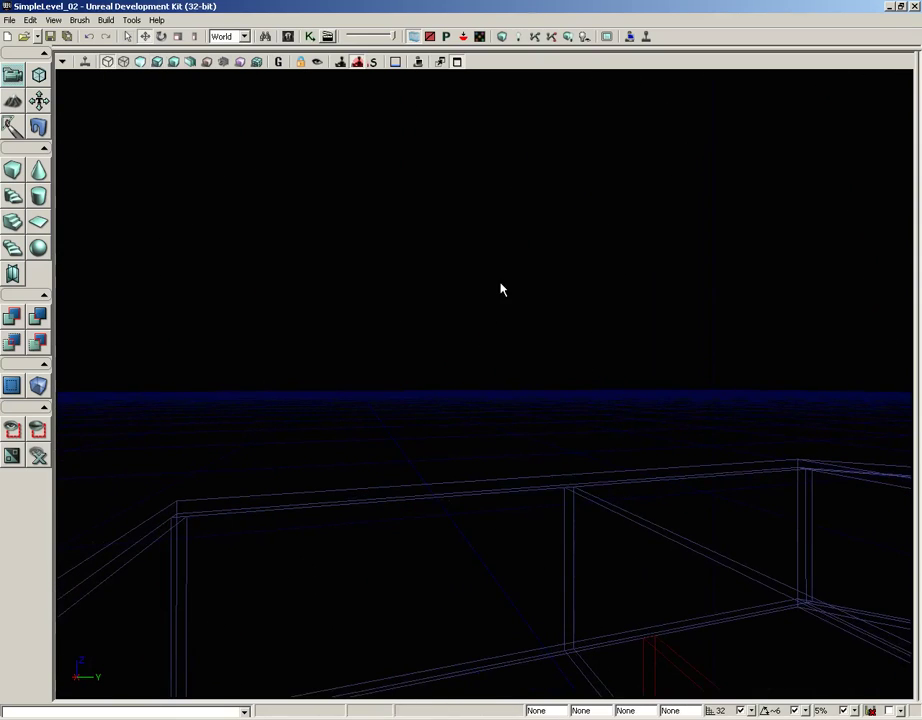
{"action": "left_click_drag", "start_coordinate": [500, 288], "coordinate": [634, 353]}
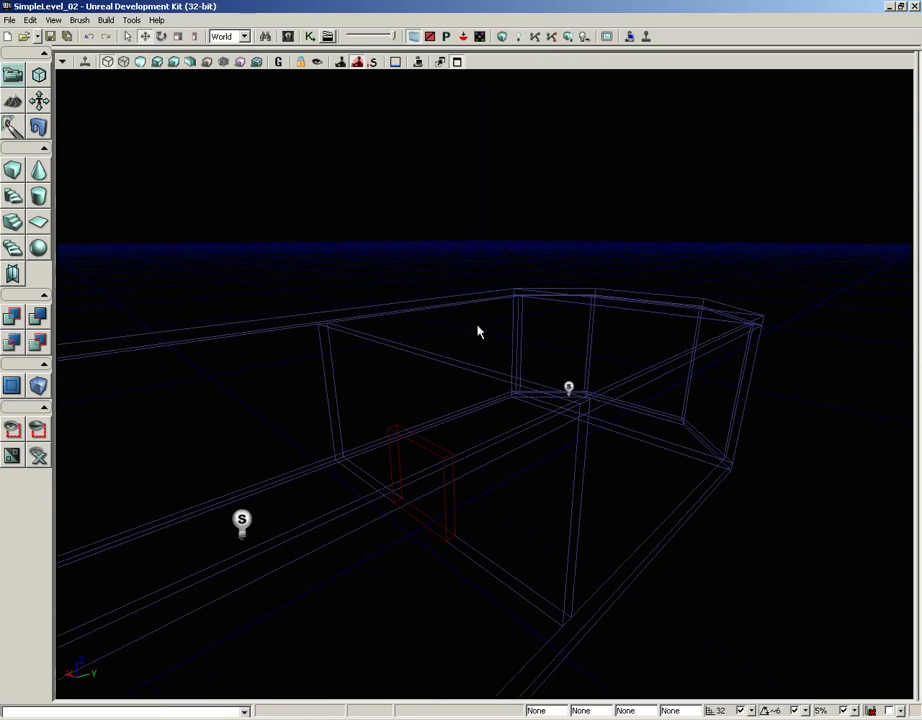
{"action": "left_click", "coordinate": [327, 311]}
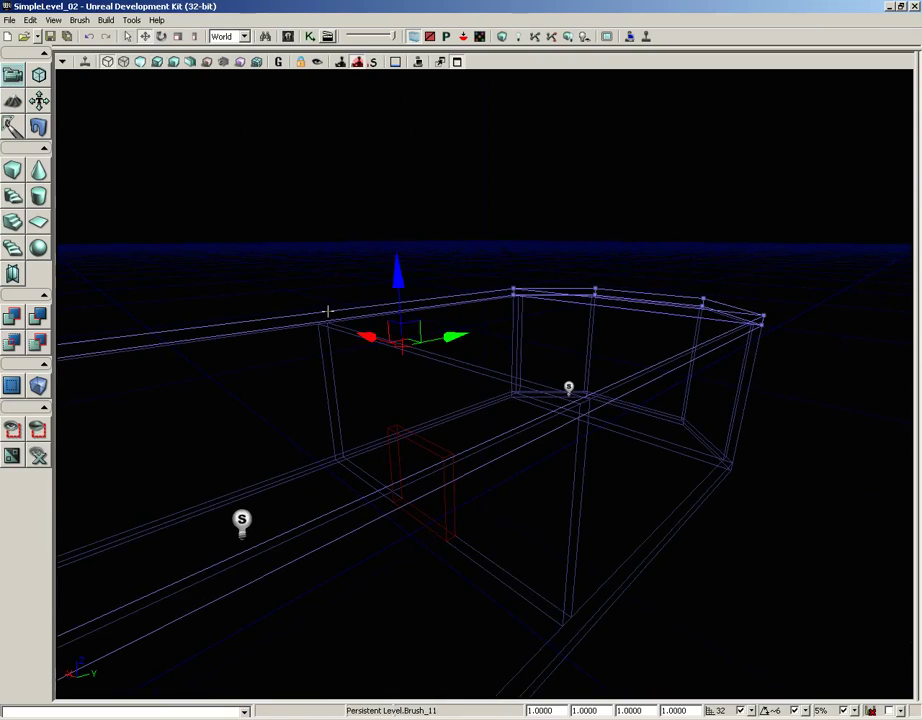
{"action": "left_click", "coordinate": [38, 76]}
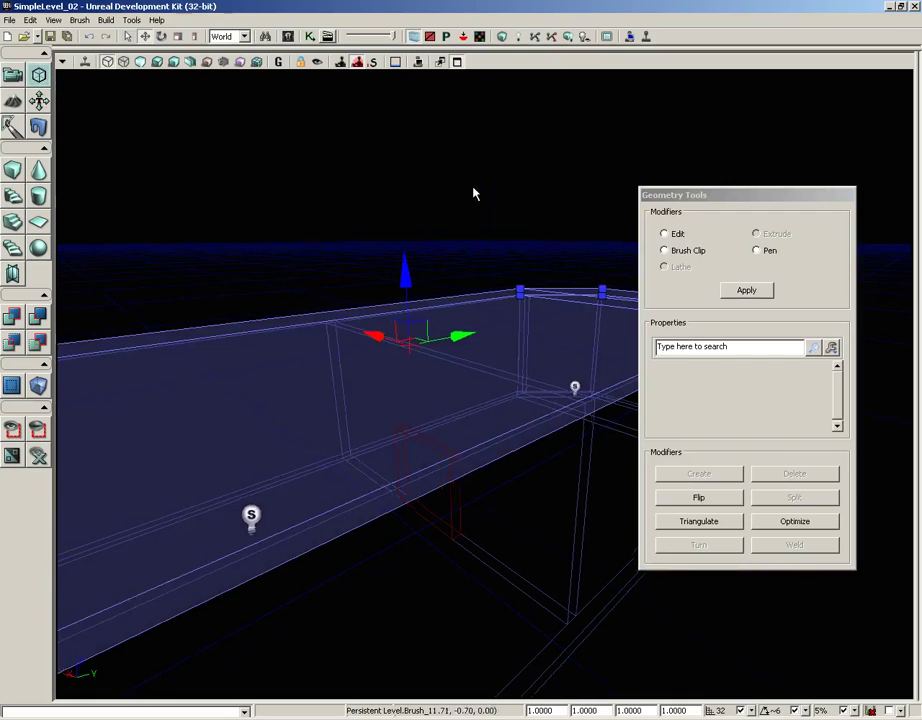
Select the long edge of the ceiling brush that runs along Y and split the ceiling across its middle
{"action": "mouse_move", "coordinate": [530, 181]}
{"action": "left_mouse_down"}
{"action": "mouse_move", "coordinate": [542, 108]}
{"action": "mouse_move", "coordinate": [637, 99]}
{"action": "mouse_move", "coordinate": [600, 71]}
{"action": "mouse_move", "coordinate": [585, 137]}
{"action": "mouse_move", "coordinate": [578, 76]}
{"action": "left_mouse_up"}
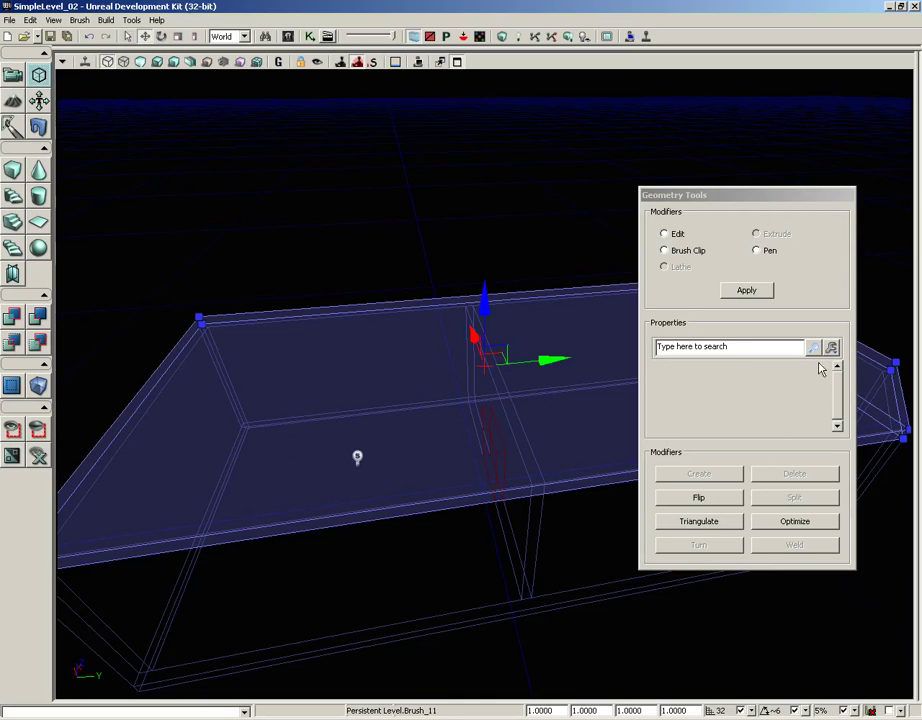
{"action": "mouse_move", "coordinate": [457, 438]}
{"action": "left_mouse_down"}
{"action": "mouse_move", "coordinate": [491, 427]}
{"action": "mouse_move", "coordinate": [545, 253]}
{"action": "mouse_move", "coordinate": [360, 152]}
{"action": "mouse_move", "coordinate": [340, 290]}
{"action": "mouse_move", "coordinate": [432, 427]}
{"action": "left_mouse_up"}
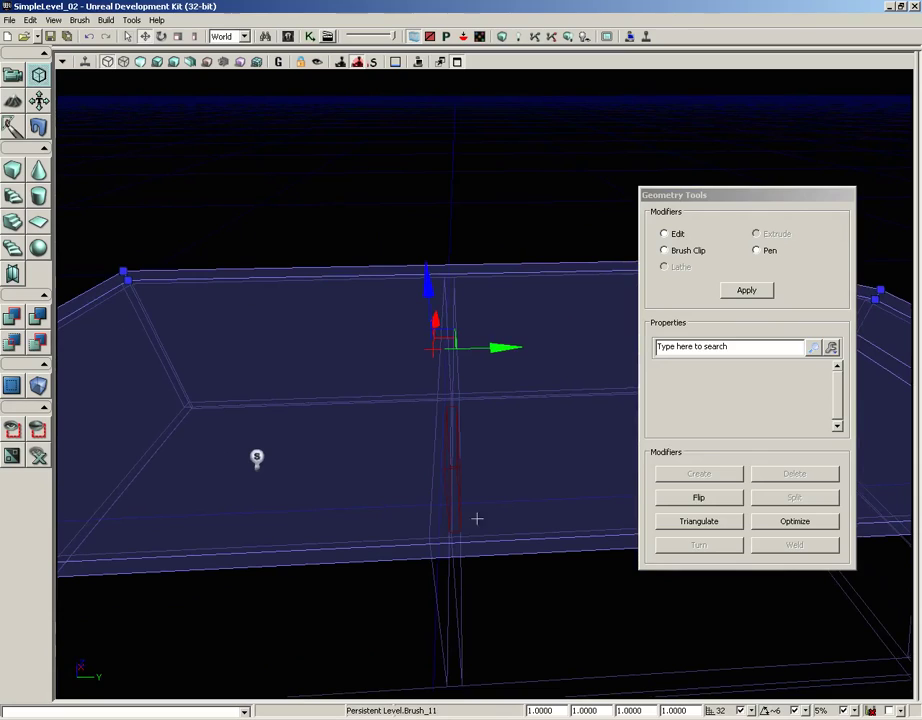
{"action": "left_click", "coordinate": [378, 545]}
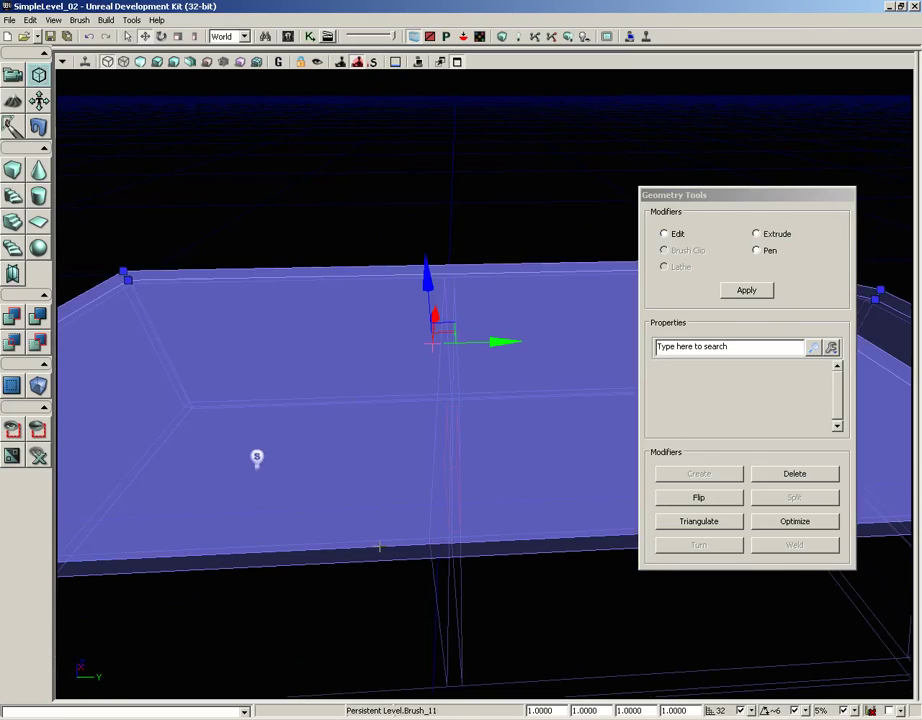
{"action": "left_click", "coordinate": [381, 547]}
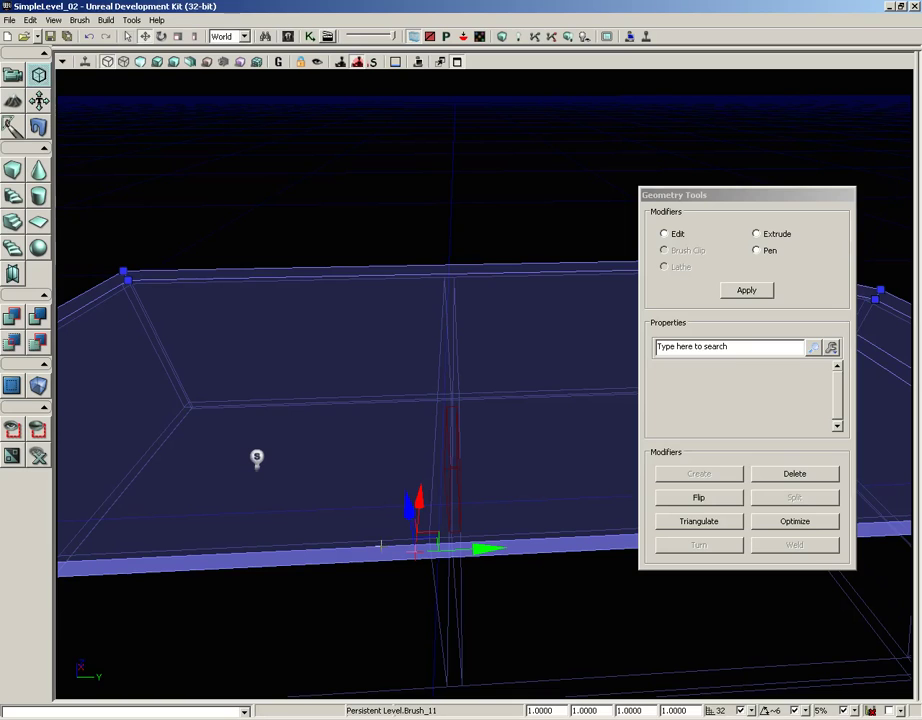
{"action": "left_click", "coordinate": [380, 545]}
{"action": "mouse_move", "coordinate": [383, 545]}
{"action": "left_mouse_down"}
{"action": "mouse_move", "coordinate": [313, 506]}
{"action": "mouse_move", "coordinate": [218, 504]}
{"action": "mouse_move", "coordinate": [241, 482]}
{"action": "left_mouse_up"}
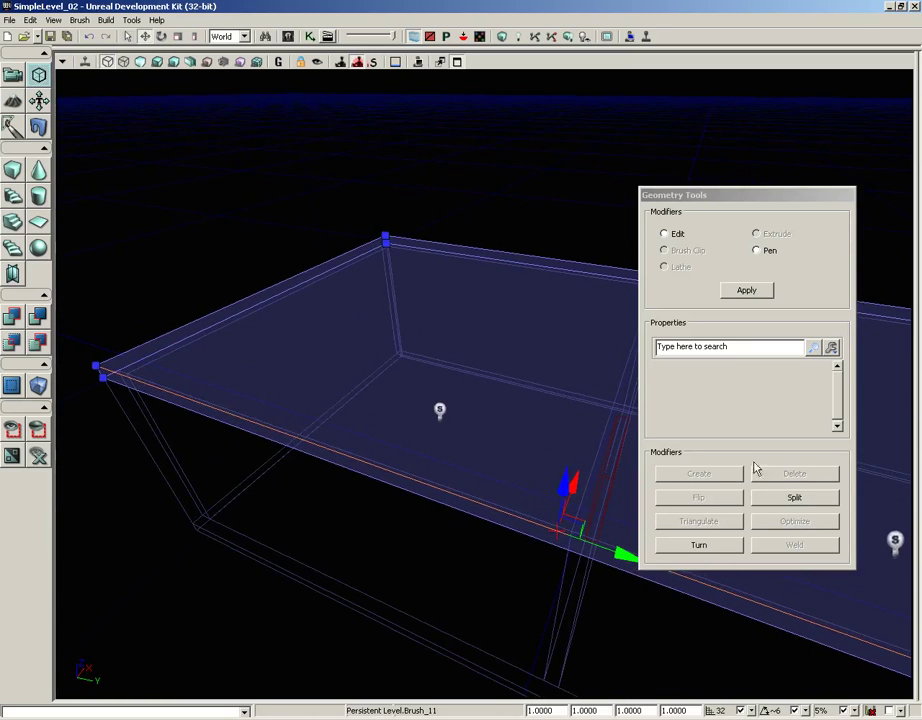
{"action": "left_click", "coordinate": [787, 503]}
Maximize the top viewport around the dividing wall and measure the wall's length
{"action": "mouse_move", "coordinate": [648, 457]}
{"action": "left_mouse_down"}
{"action": "mouse_move", "coordinate": [529, 350]}
{"action": "mouse_move", "coordinate": [533, 292]}
{"action": "left_mouse_up"}
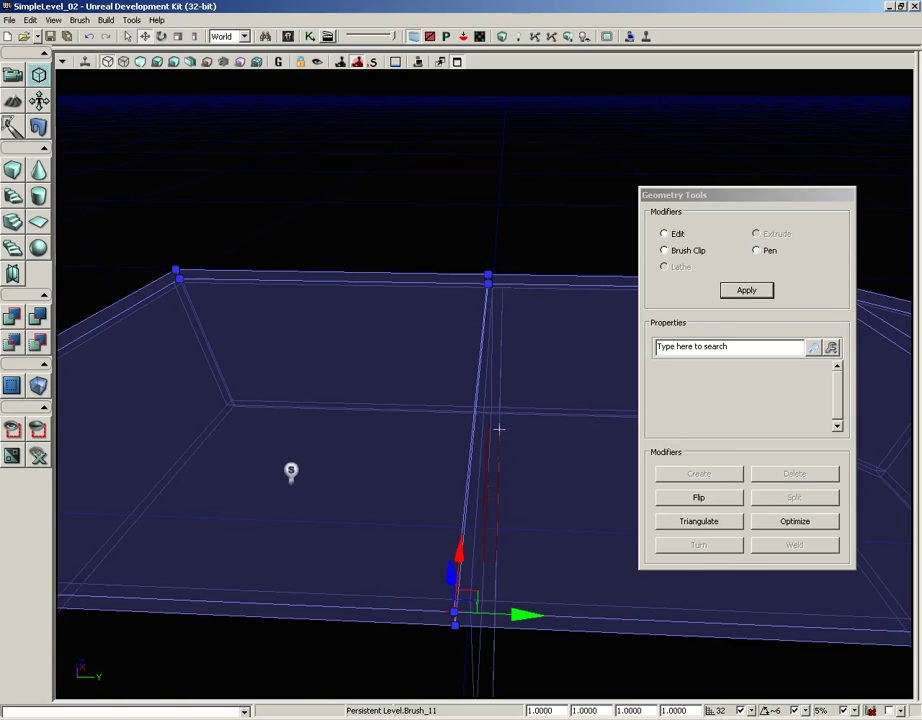
{"action": "left_click", "coordinate": [458, 62]}
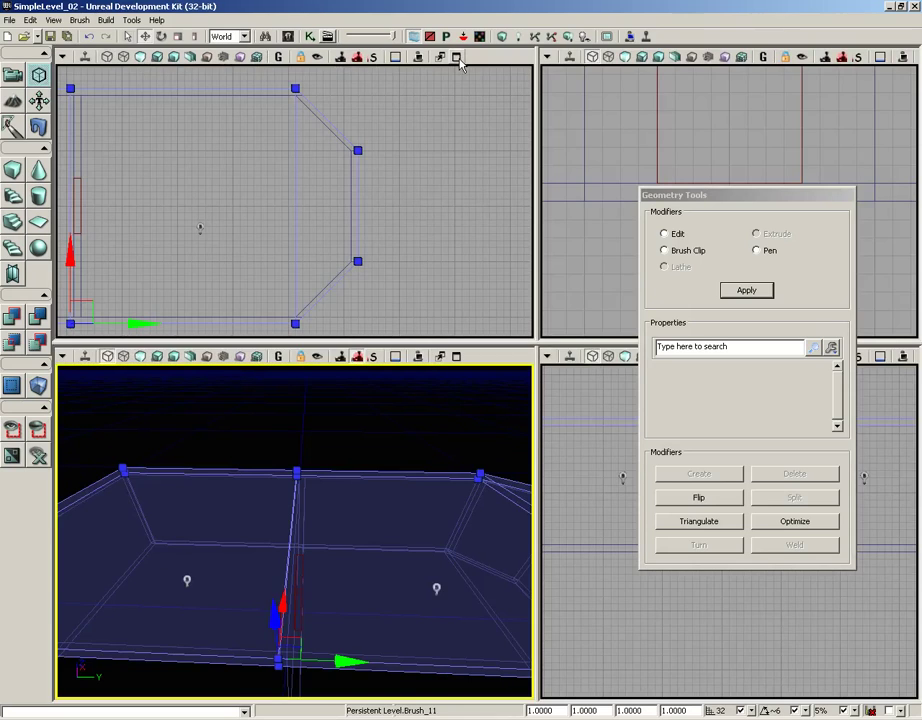
{"action": "left_click", "coordinate": [457, 58]}
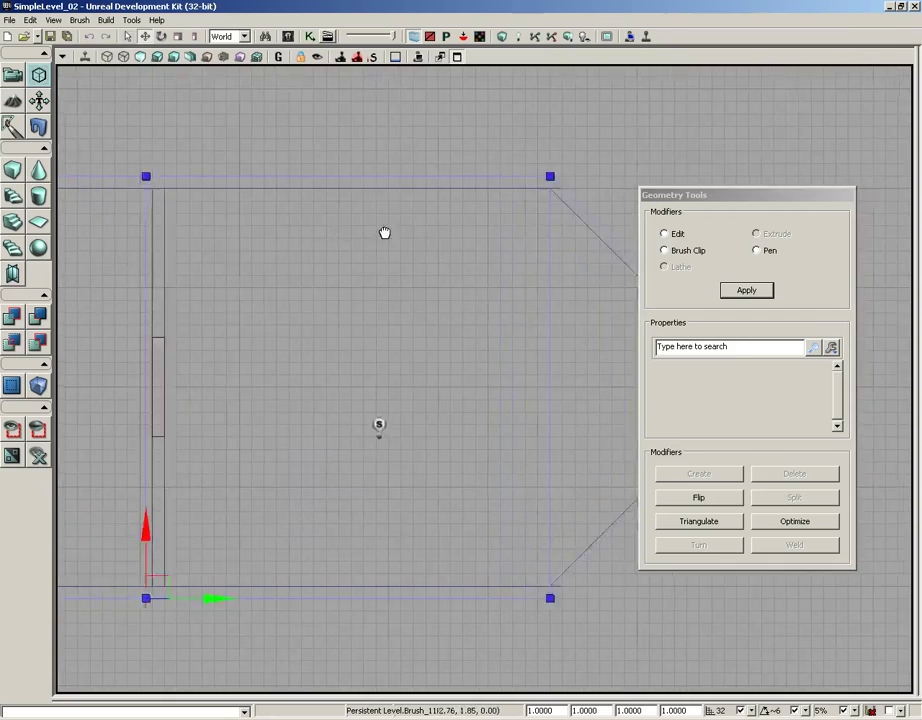
{"action": "left_click_drag", "start_coordinate": [384, 233], "coordinate": [593, 204]}
{"action": "left_click", "coordinate": [421, 240]}
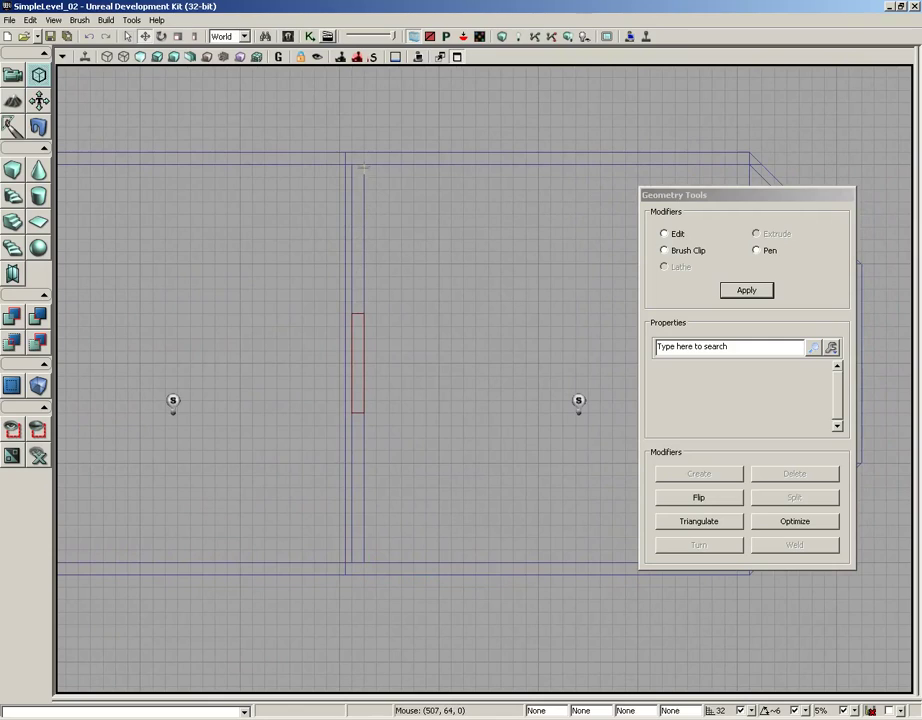
{"action": "middle_click_drag", "start_coordinate": [364, 168], "coordinate": [358, 450]}
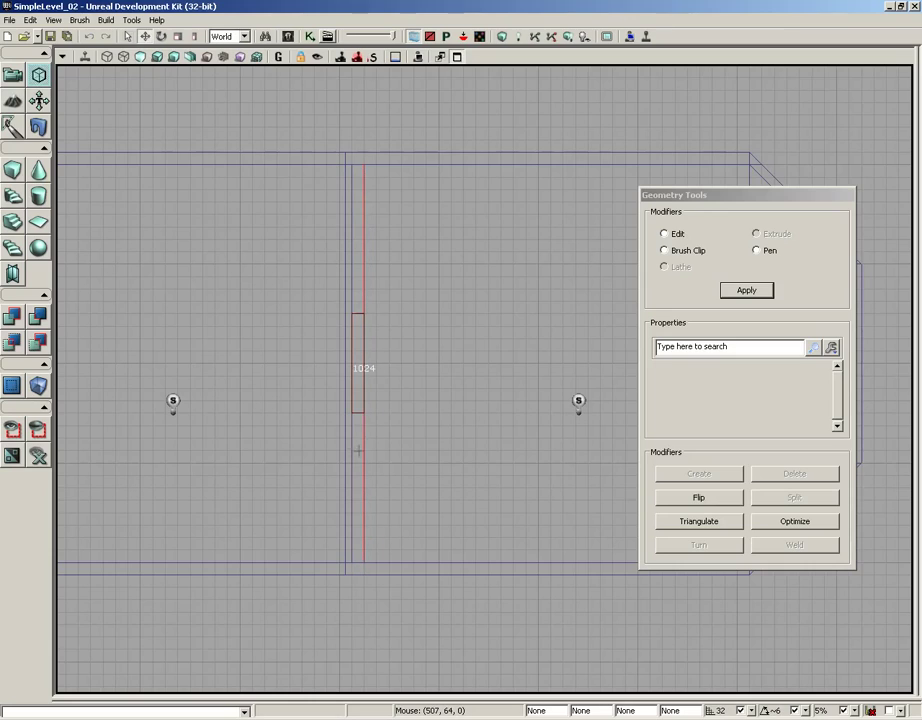
Select the ceiling's split-line vertices at both ends and move them along Y to align with the dividing wall's +Y face
{"action": "left_click", "coordinate": [345, 180]}
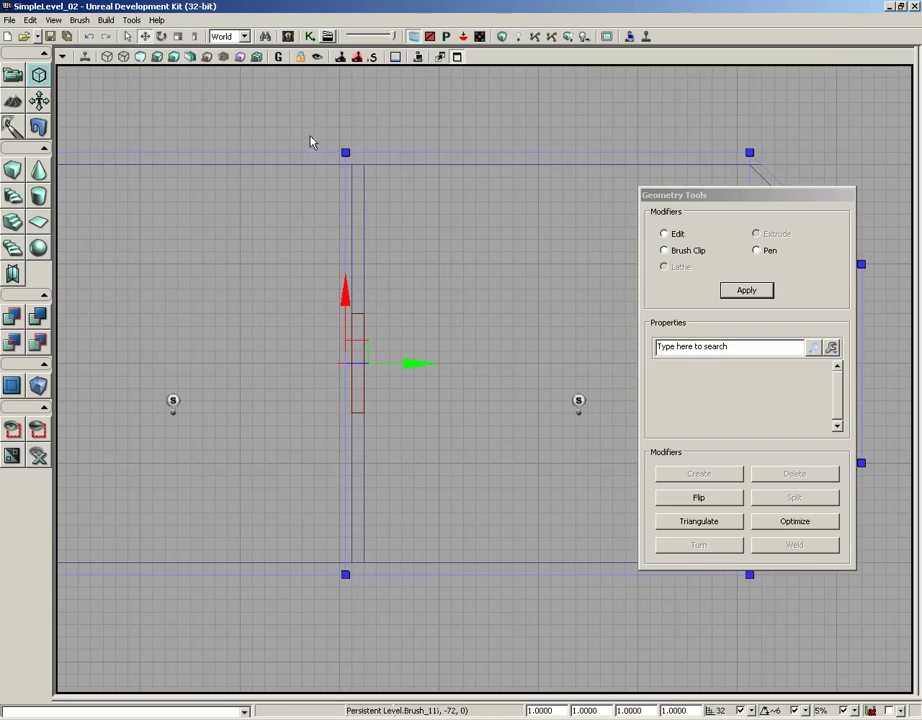
{"action": "left_click_drag", "start_coordinate": [307, 180], "coordinate": [309, 545], "text": "ctrl+alt"}
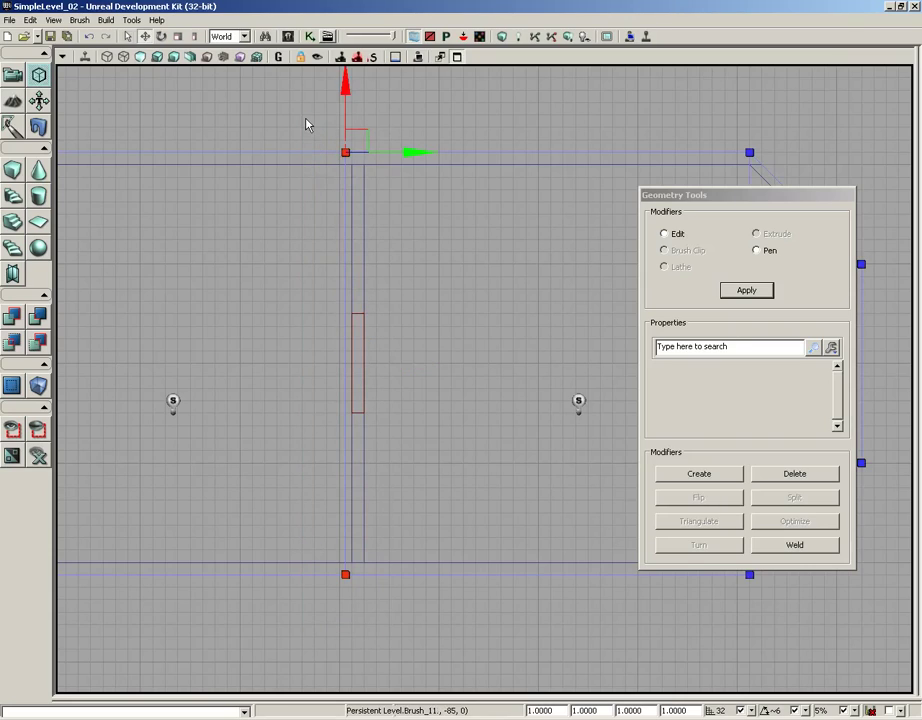
{"action": "right_click_drag", "start_coordinate": [282, 106], "coordinate": [382, 221]}
{"action": "scroll", "coordinate": [305, 143], "scroll_direction": "up", "scroll_amount": 3}
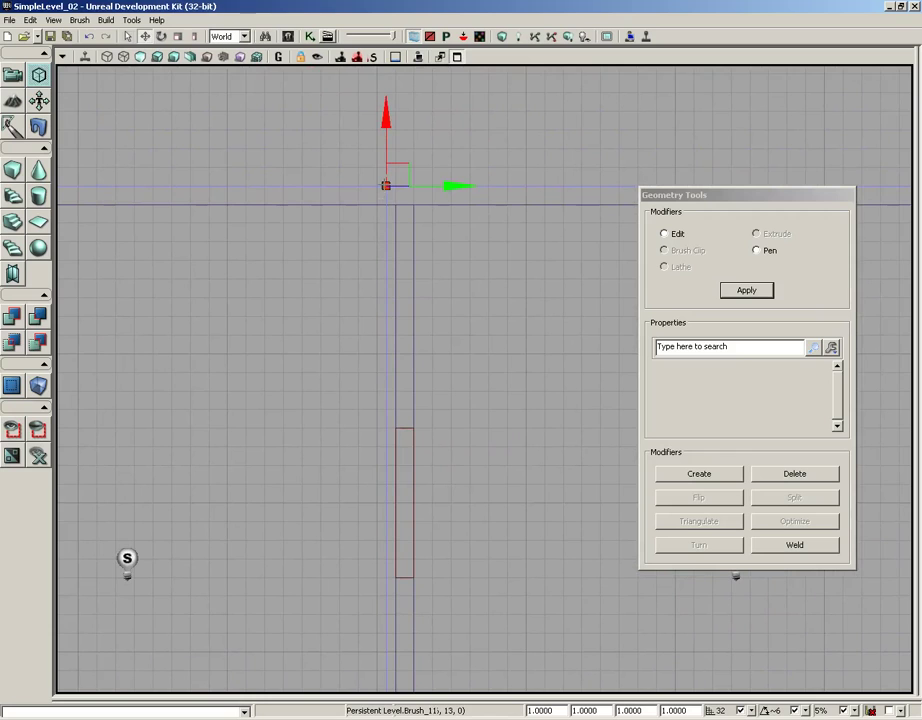
{"action": "left_click_drag", "start_coordinate": [386, 185], "coordinate": [395, 185]}
{"action": "right_click_drag", "start_coordinate": [348, 276], "coordinate": [325, 206]}
{"action": "scroll", "coordinate": [328, 168], "scroll_direction": "down", "scroll_amount": 3}
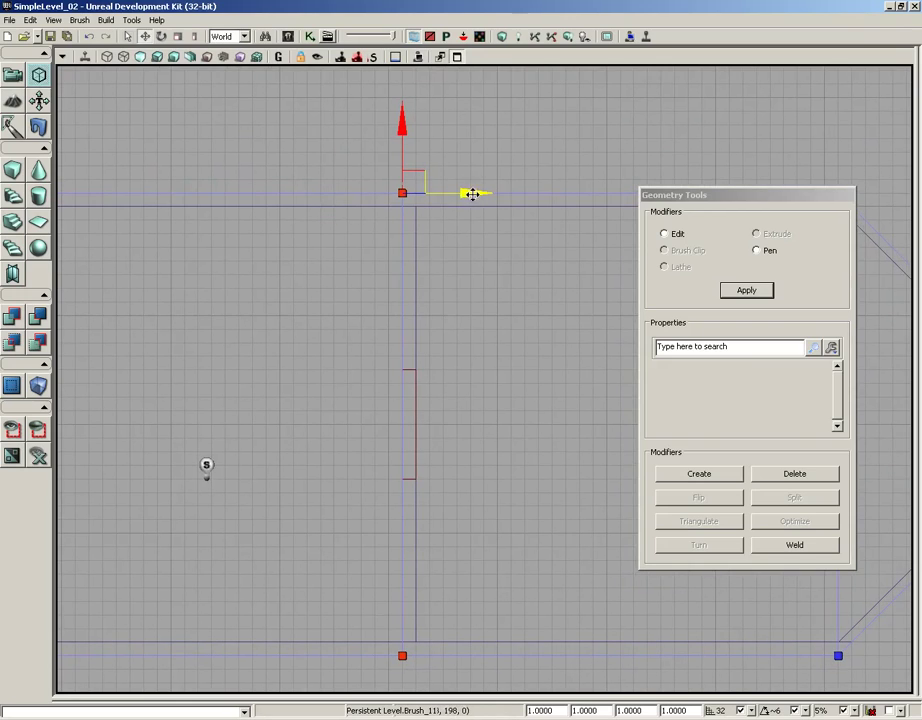
{"action": "left_click_drag", "start_coordinate": [470, 192], "coordinate": [481, 192]}
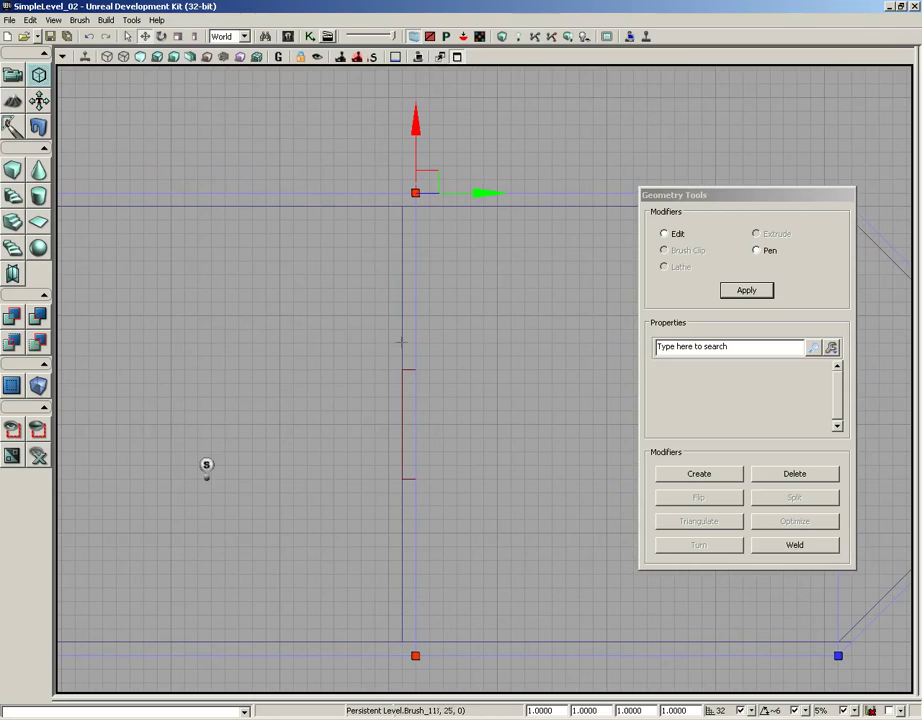
Restore the four-viewport layout, select the ceiling's top face on the -Y side of the split and extrude it 256 units
{"action": "right_click_drag", "start_coordinate": [275, 405], "coordinate": [433, 403]}
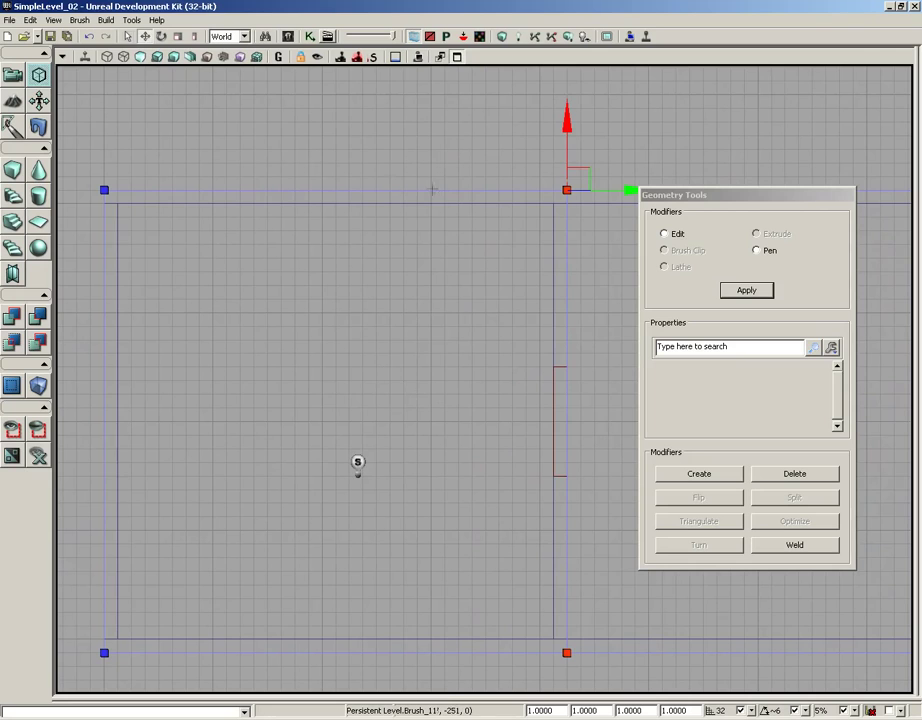
{"action": "left_click", "coordinate": [457, 57]}
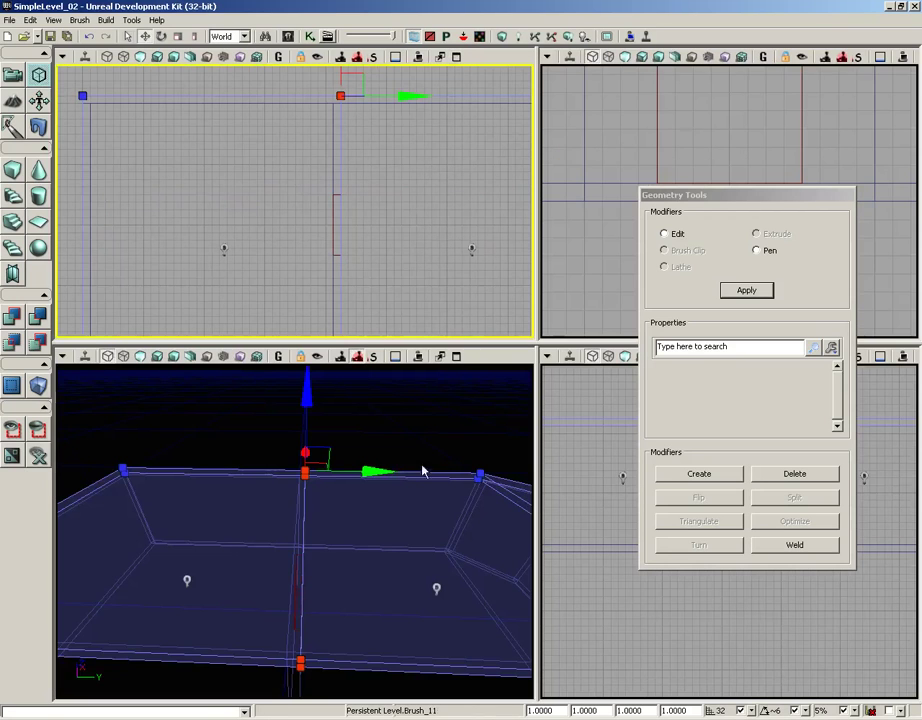
{"action": "mouse_move", "coordinate": [380, 467]}
{"action": "left_mouse_down"}
{"action": "mouse_move", "coordinate": [358, 462]}
{"action": "mouse_move", "coordinate": [329, 484]}
{"action": "mouse_move", "coordinate": [372, 556]}
{"action": "left_mouse_up"}
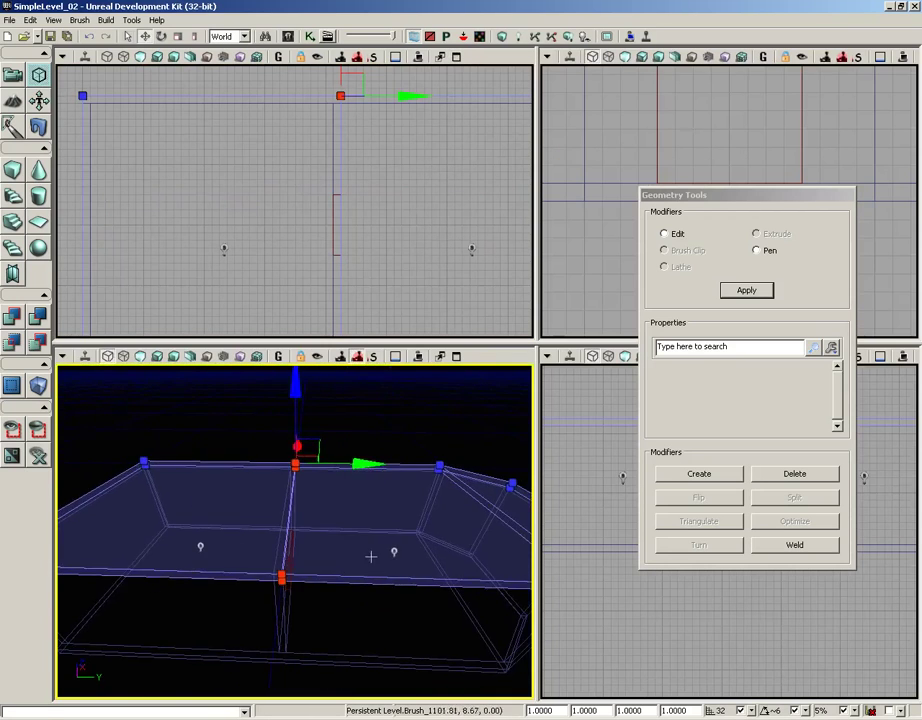
{"action": "left_click_drag", "start_coordinate": [315, 488], "coordinate": [171, 370]}
{"action": "left_click", "coordinate": [296, 508]}
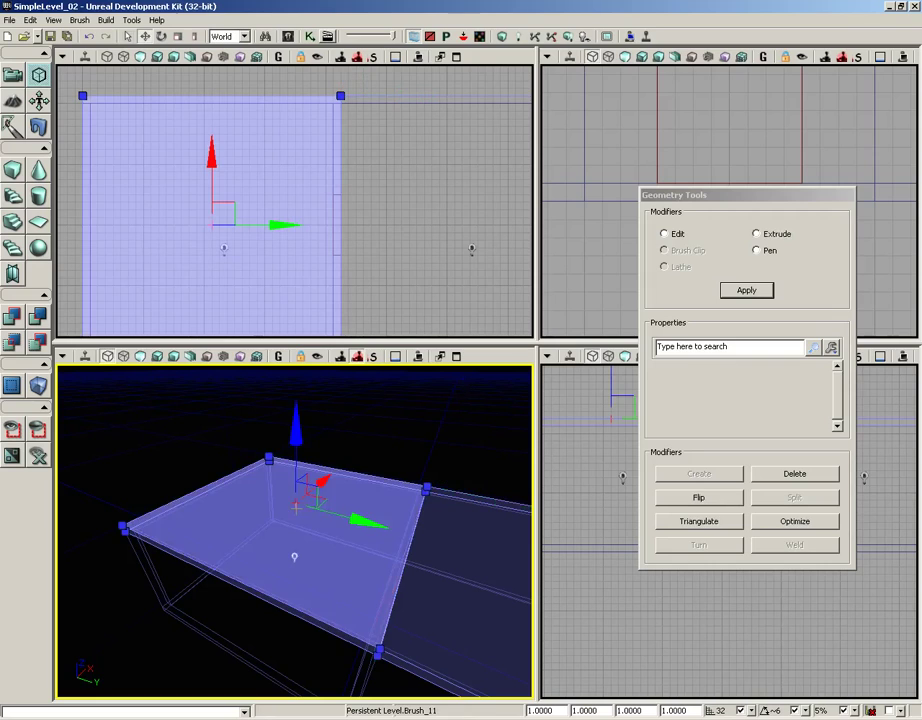
{"action": "mouse_move", "coordinate": [396, 446]}
{"action": "left_mouse_down"}
{"action": "mouse_move", "coordinate": [387, 365]}
{"action": "mouse_move", "coordinate": [389, 469]}
{"action": "mouse_move", "coordinate": [412, 475]}
{"action": "mouse_move", "coordinate": [410, 550]}
{"action": "left_mouse_up"}
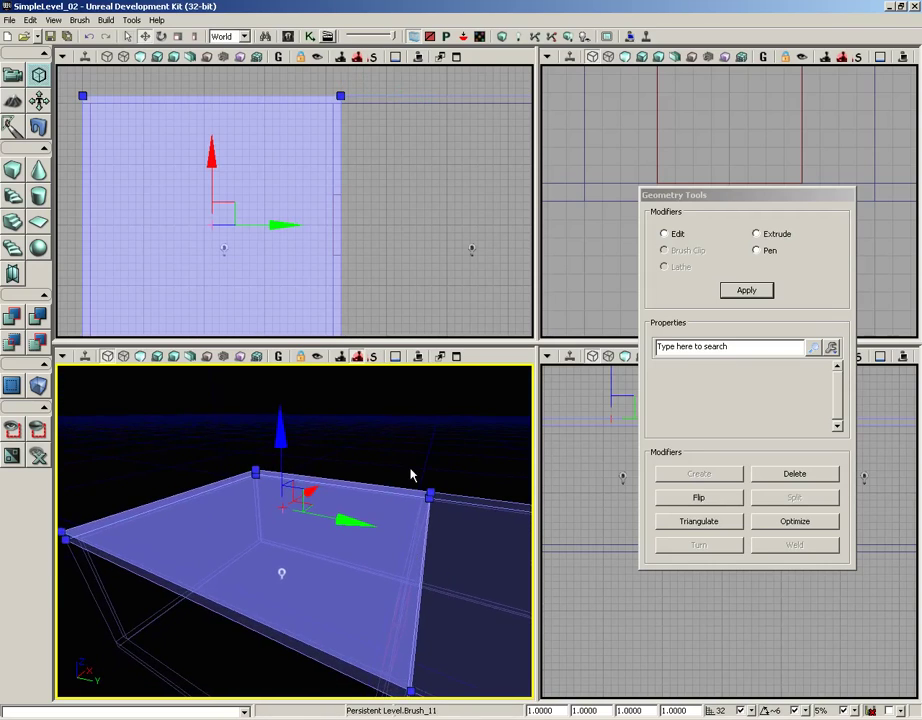
{"action": "left_click", "coordinate": [757, 235]}
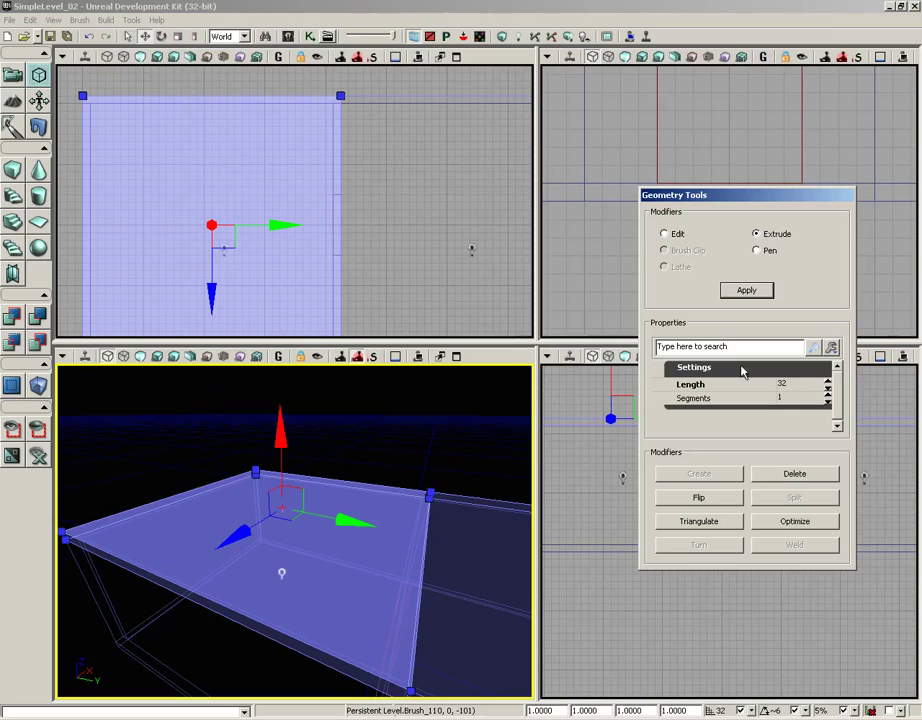
{"action": "left_click", "coordinate": [796, 386]}
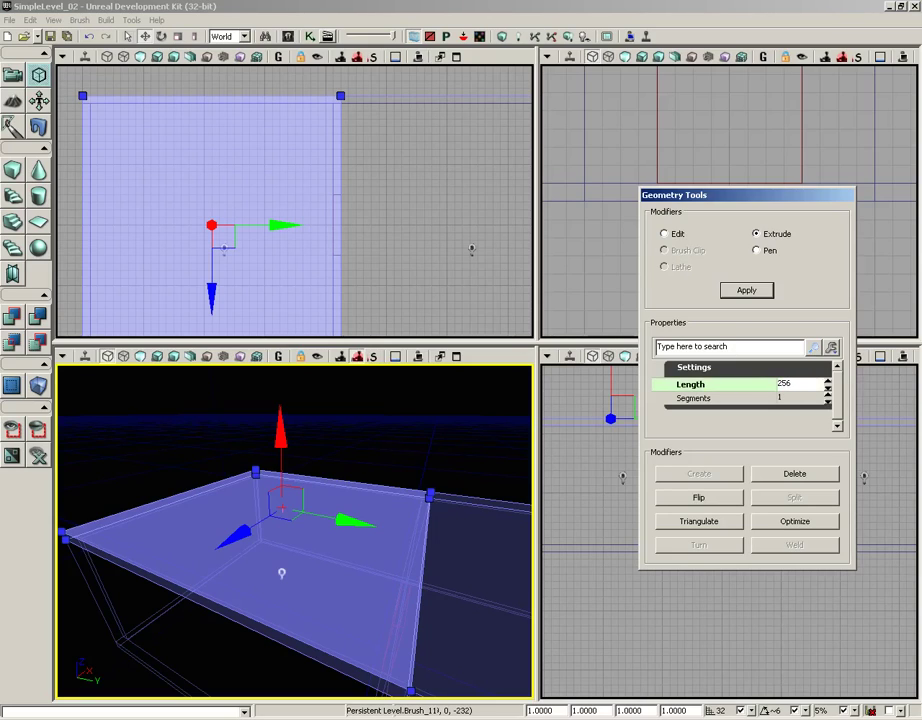
{"action": "left_click", "coordinate": [745, 291]}
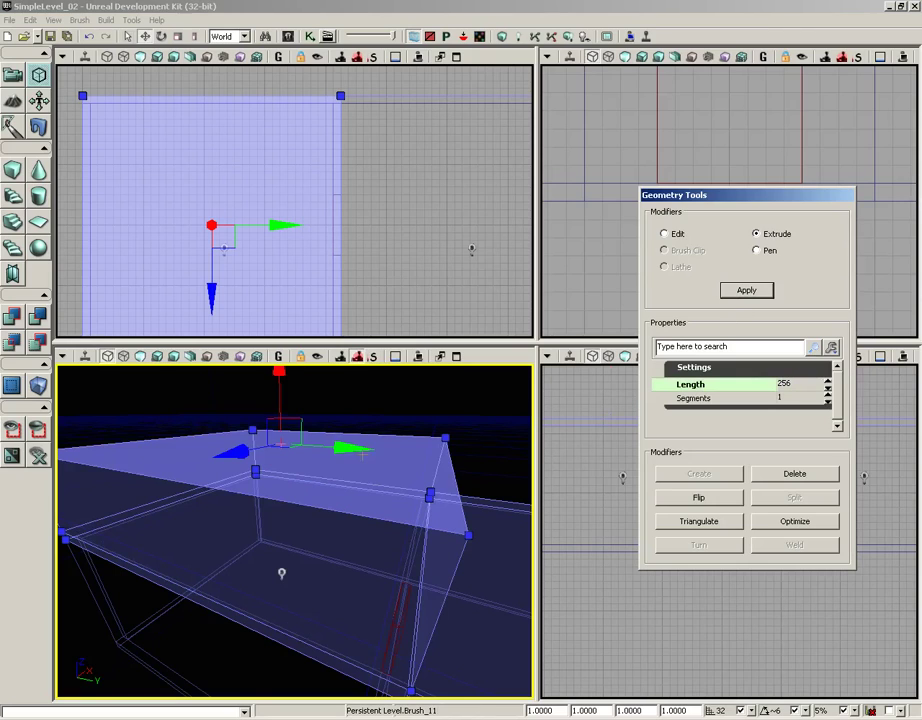
Maximize the YZ viewport around the extruded ceiling section, with the Geometry Tools window clear of it
{"action": "mouse_move", "coordinate": [364, 457]}
{"action": "left_mouse_down"}
{"action": "mouse_move", "coordinate": [362, 595]}
{"action": "mouse_move", "coordinate": [336, 703]}
{"action": "mouse_move", "coordinate": [533, 695]}
{"action": "mouse_move", "coordinate": [533, 704]}
{"action": "mouse_move", "coordinate": [508, 702]}
{"action": "left_mouse_up"}
{"action": "right_click_drag", "start_coordinate": [364, 451], "coordinate": [362, 428]}
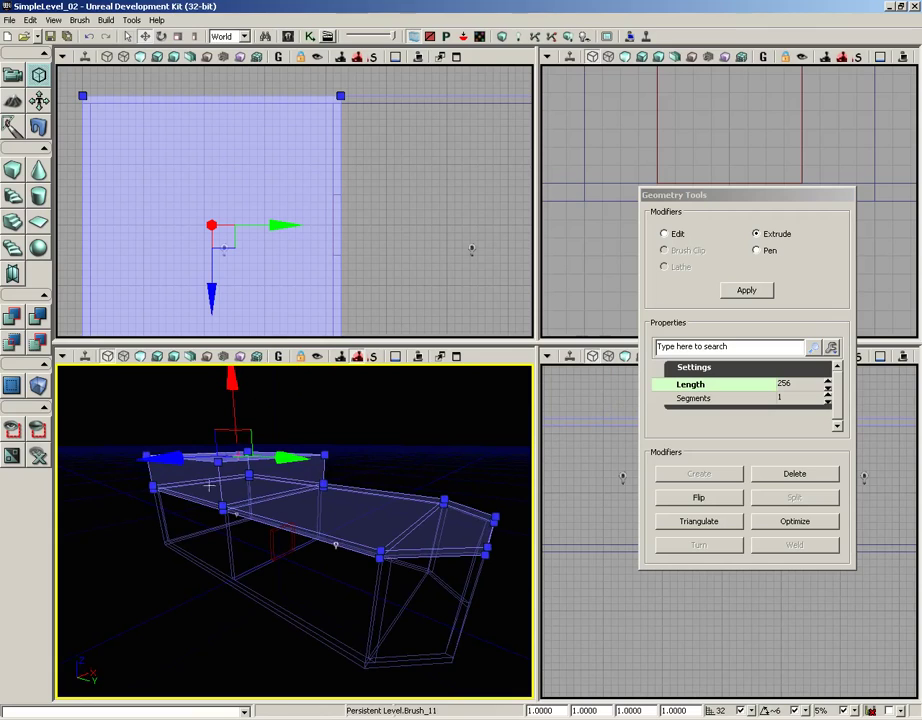
{"action": "left_click_drag", "start_coordinate": [387, 461], "coordinate": [391, 372]}
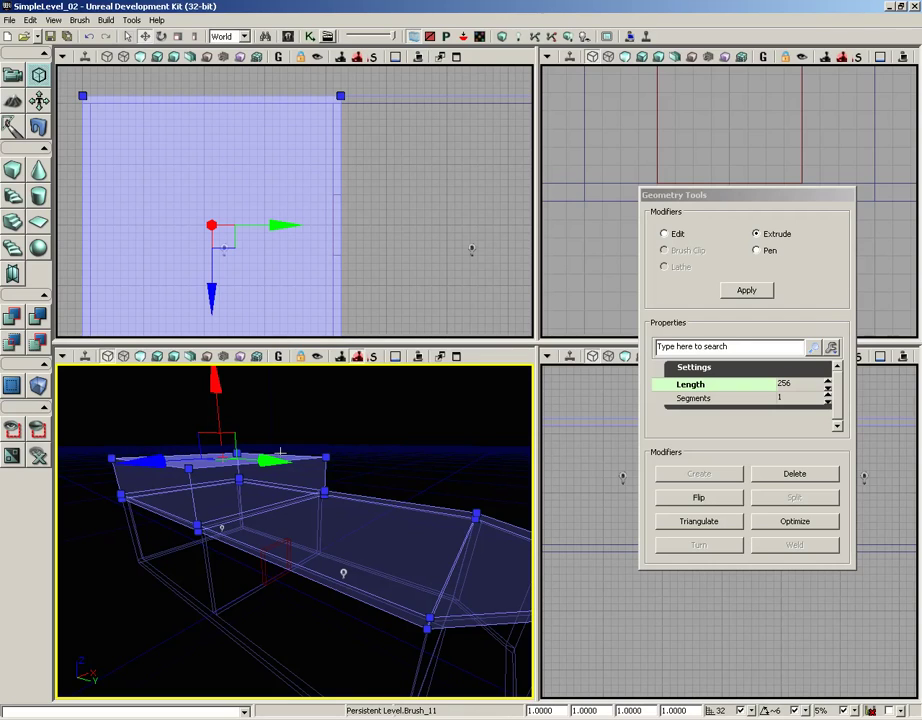
{"action": "left_click_drag", "start_coordinate": [735, 195], "coordinate": [307, 188]}
{"action": "scroll", "coordinate": [755, 434], "scroll_direction": "down", "scroll_amount": 8}
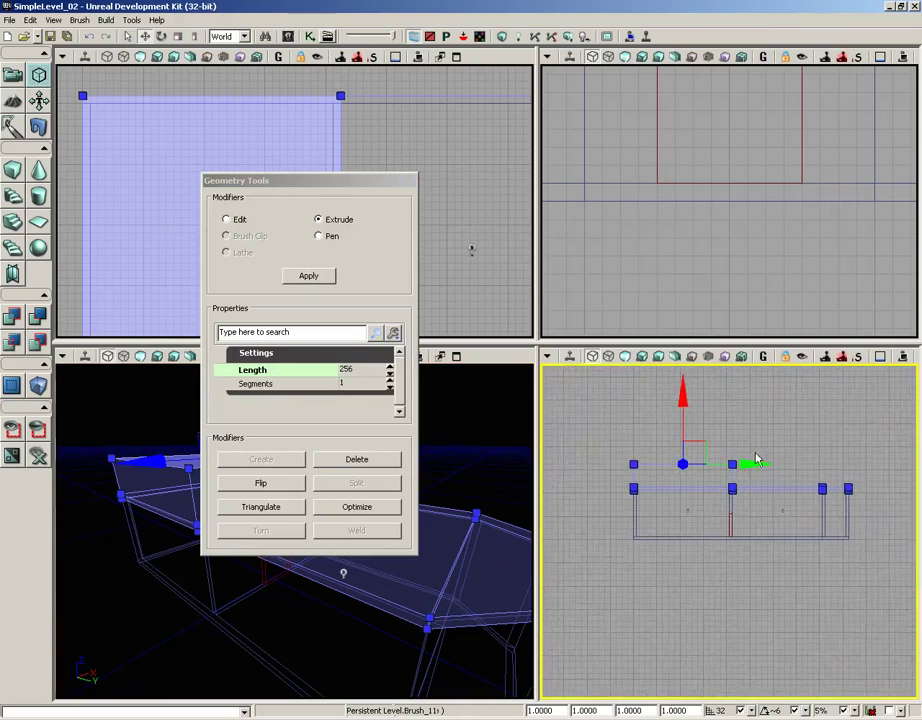
{"action": "right_click_drag", "start_coordinate": [756, 457], "coordinate": [780, 478]}
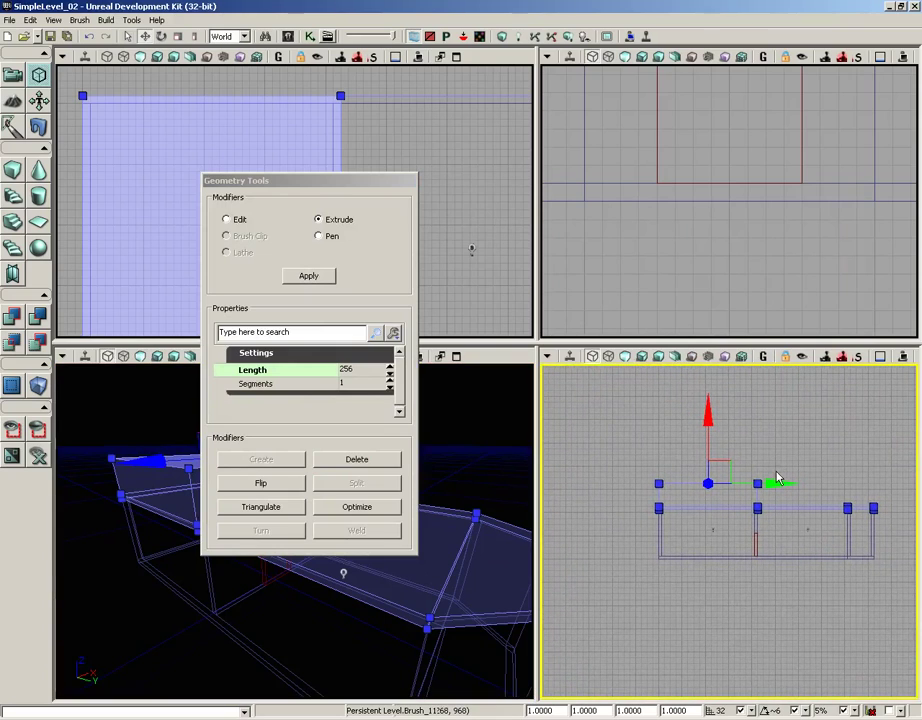
{"action": "scroll", "coordinate": [766, 477], "scroll_direction": "up", "scroll_amount": 3}
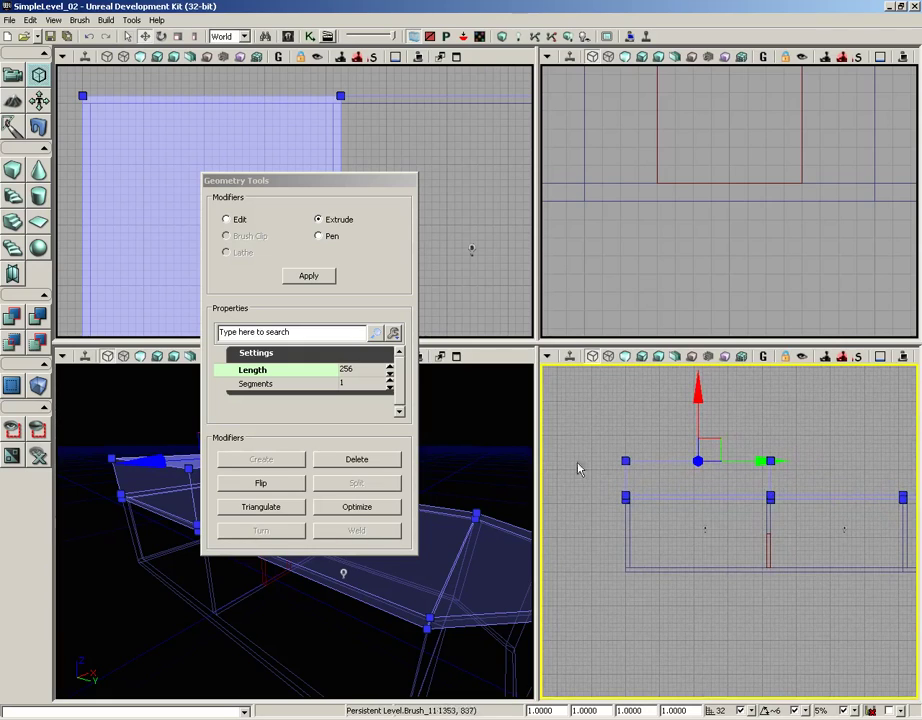
{"action": "left_click_drag", "start_coordinate": [534, 487], "coordinate": [443, 487]}
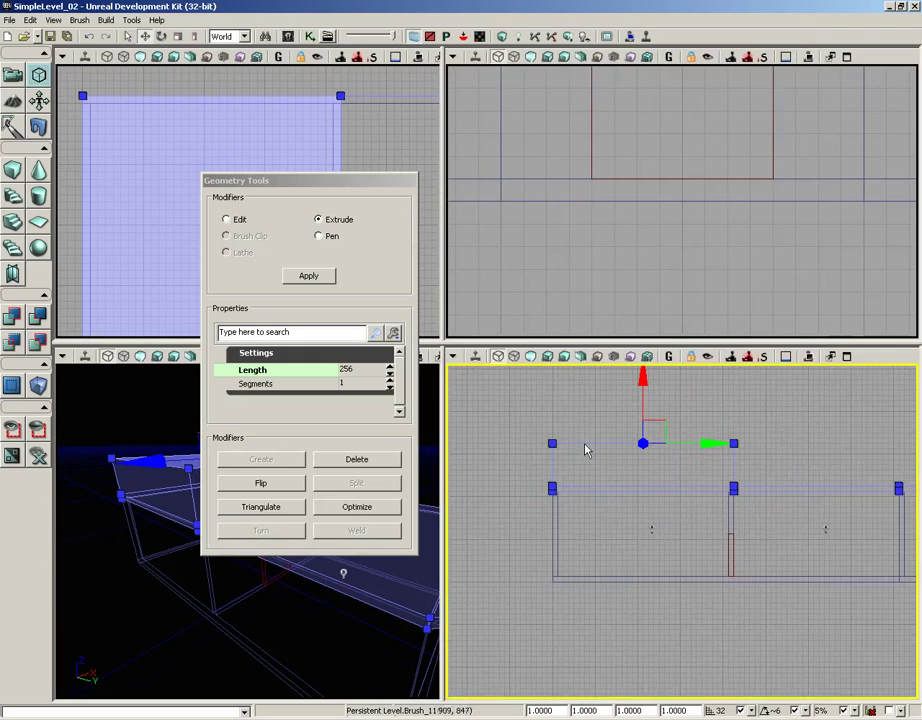
{"action": "left_click", "coordinate": [846, 358]}
{"action": "left_click_drag", "start_coordinate": [333, 185], "coordinate": [796, 191]}
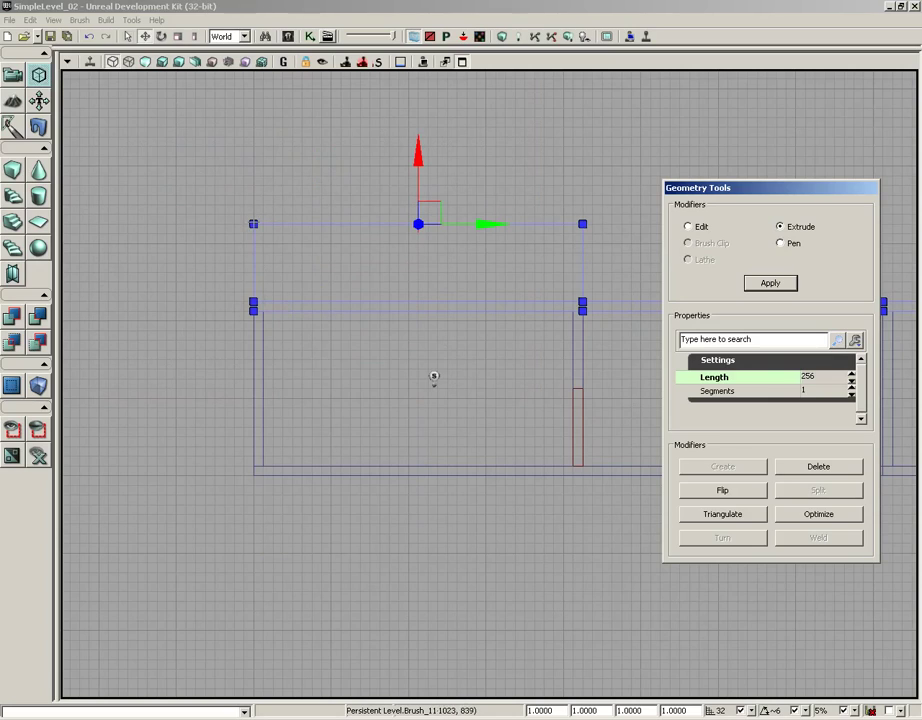
Select the extruded section's top vertices at its -Y end and move them 256 units inward along +Y
{"action": "left_click", "coordinate": [241, 213]}
{"action": "left_click", "coordinate": [293, 185]}
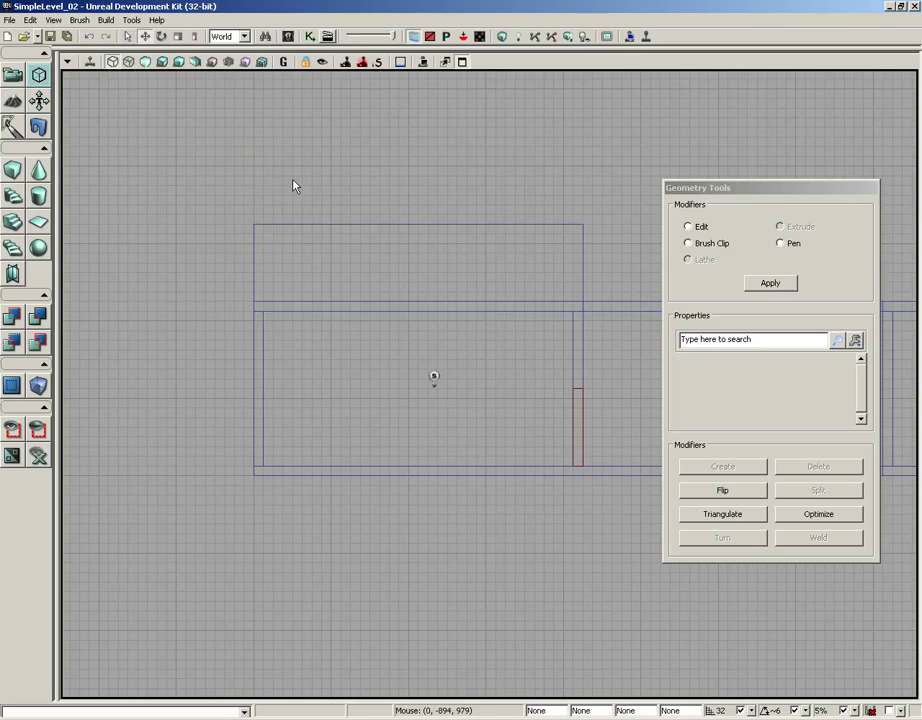
{"action": "left_click", "coordinate": [567, 306]}
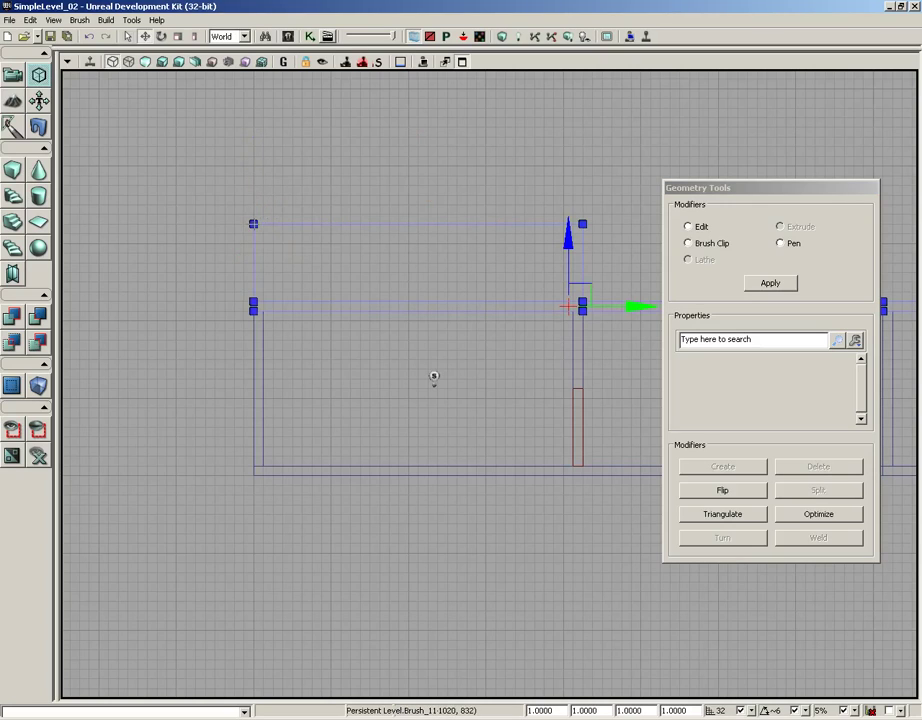
{"action": "left_click", "coordinate": [253, 224]}
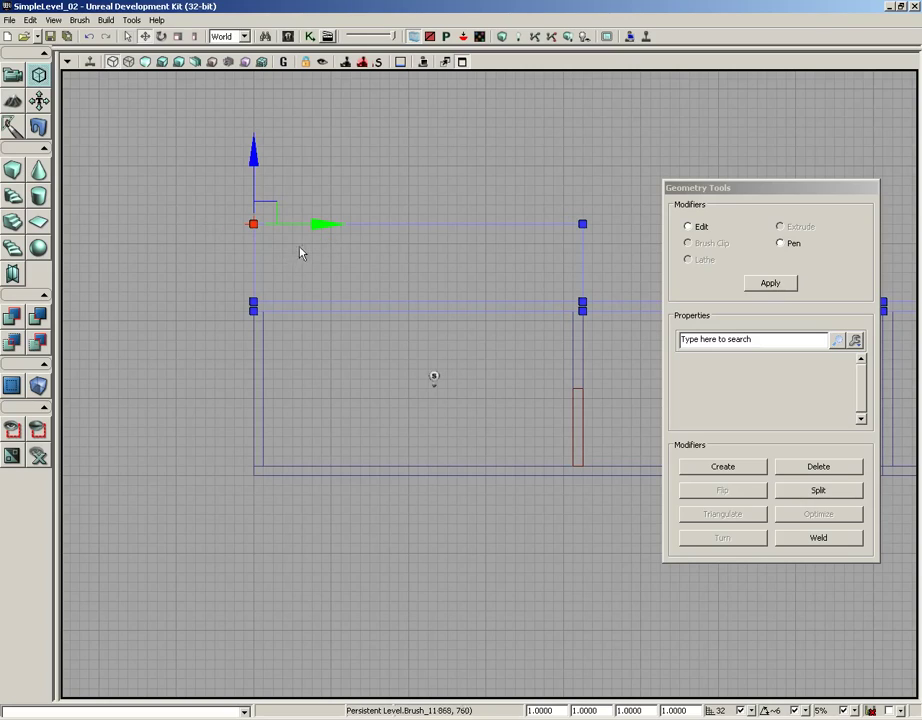
{"action": "left_click_drag", "start_coordinate": [316, 223], "coordinate": [384, 231]}
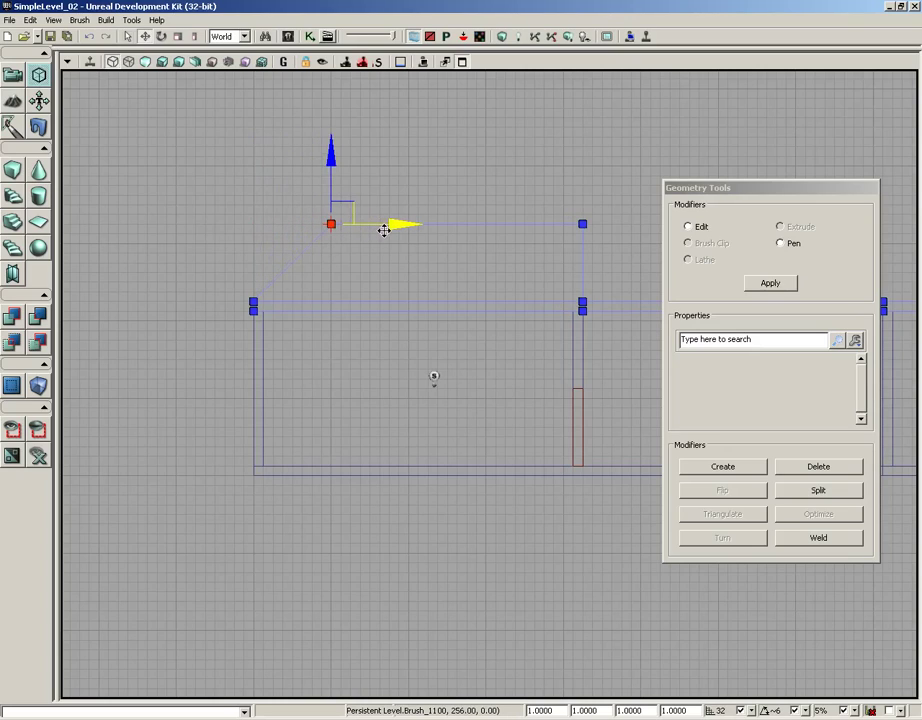
{"action": "mouse_move", "coordinate": [384, 231]}
{"action": "left_mouse_down"}
{"action": "mouse_move", "coordinate": [362, 233]}
{"action": "mouse_move", "coordinate": [378, 232]}
{"action": "left_mouse_up"}
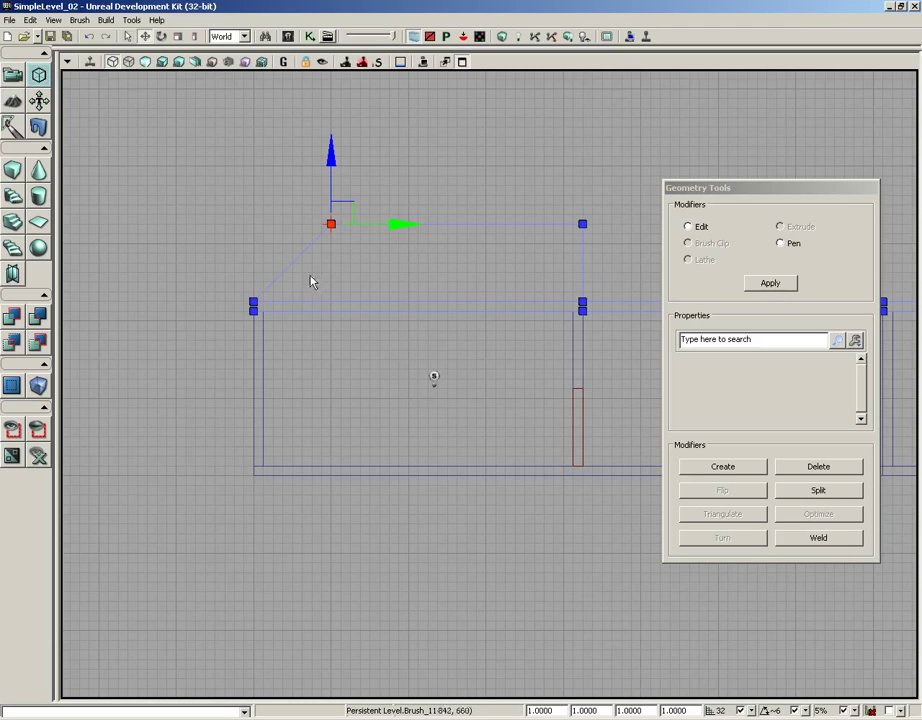
Move the top vertices above the dividing wall inward along -Y to mirror the opposite slope, and restore the four viewports
{"action": "scroll", "coordinate": [319, 285], "scroll_direction": "up", "scroll_amount": 2}
{"action": "right_click_drag", "start_coordinate": [319, 300], "coordinate": [361, 337]}
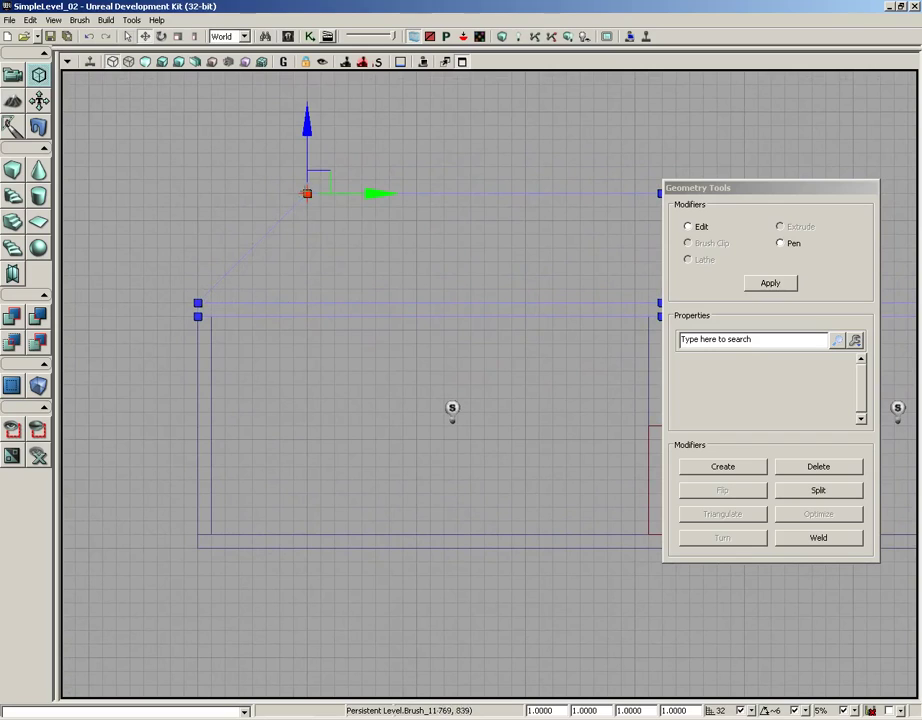
{"action": "right_click_drag", "start_coordinate": [416, 250], "coordinate": [183, 272]}
{"action": "right_click_drag", "start_coordinate": [320, 235], "coordinate": [382, 241]}
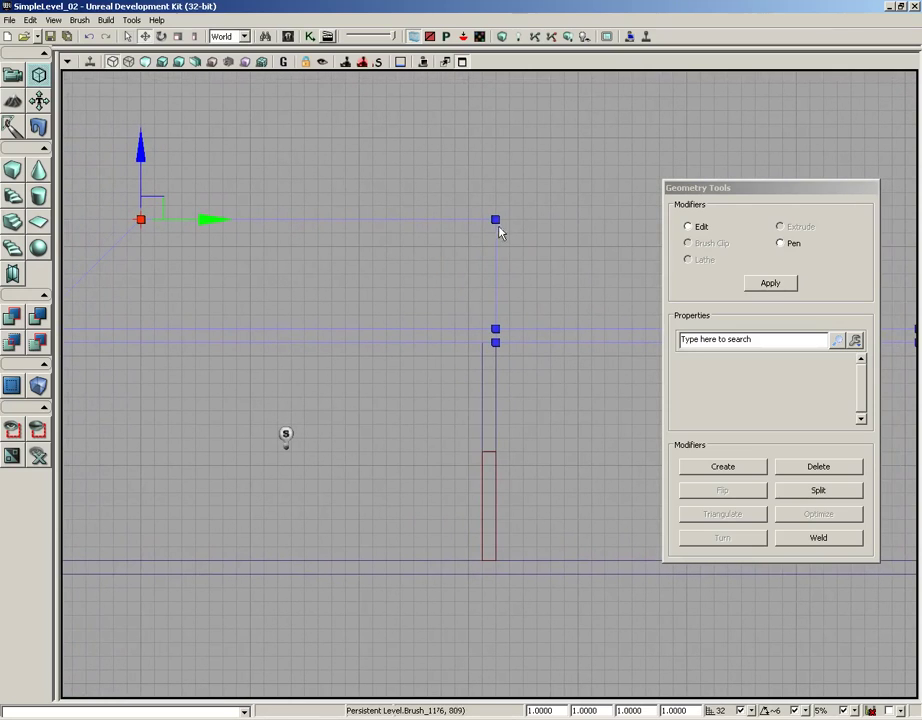
{"action": "left_click", "coordinate": [495, 219]}
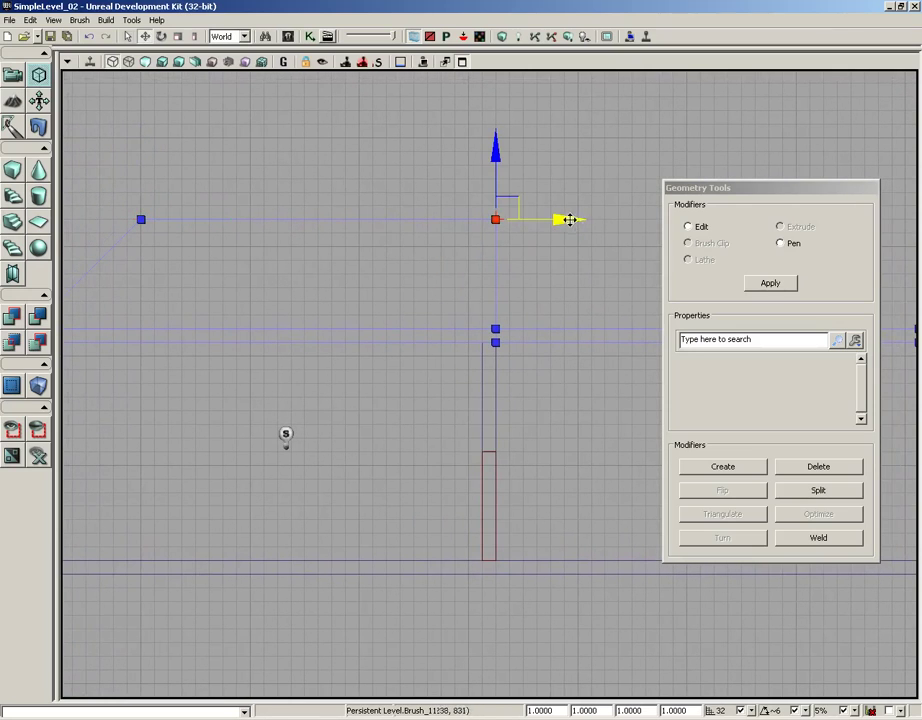
{"action": "left_click_drag", "start_coordinate": [561, 218], "coordinate": [433, 245]}
{"action": "left_click_drag", "start_coordinate": [291, 298], "coordinate": [442, 286]}
{"action": "scroll", "coordinate": [442, 286], "scroll_direction": "down", "scroll_amount": 1}
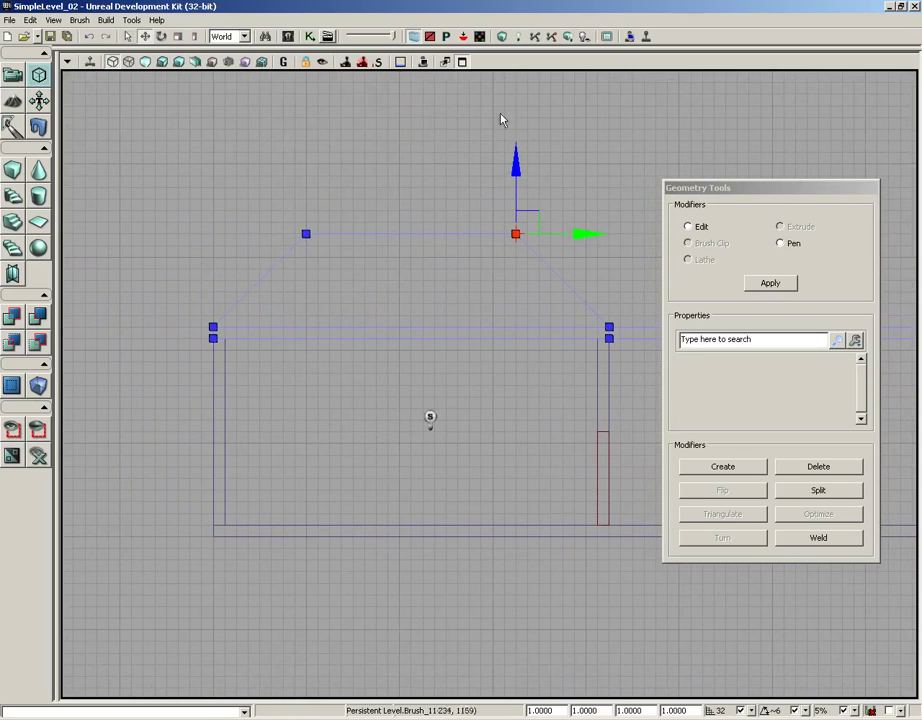
{"action": "left_click", "coordinate": [462, 62]}
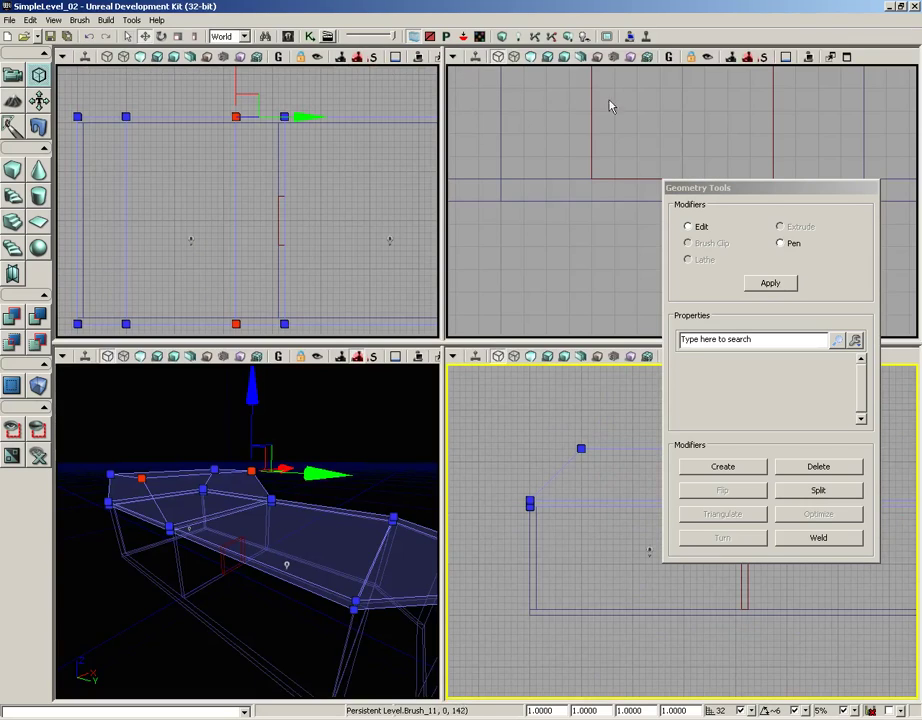
In a maximized XZ viewport, move the raised section's top vertices at the -X end inward along +X for a 45-degree slope
{"action": "scroll", "coordinate": [804, 98], "scroll_direction": "down", "scroll_amount": 10}
{"action": "left_click_drag", "start_coordinate": [699, 110], "coordinate": [673, 210]}
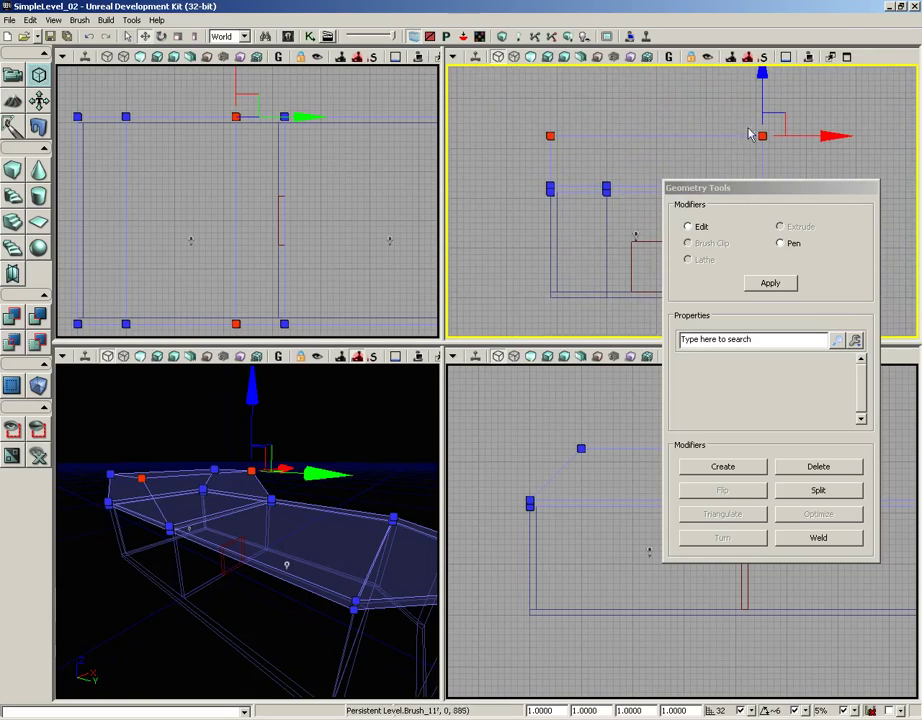
{"action": "left_click", "coordinate": [846, 57]}
{"action": "scroll", "coordinate": [576, 228], "scroll_direction": "up", "scroll_amount": 3}
{"action": "left_click_drag", "start_coordinate": [576, 228], "coordinate": [439, 245]}
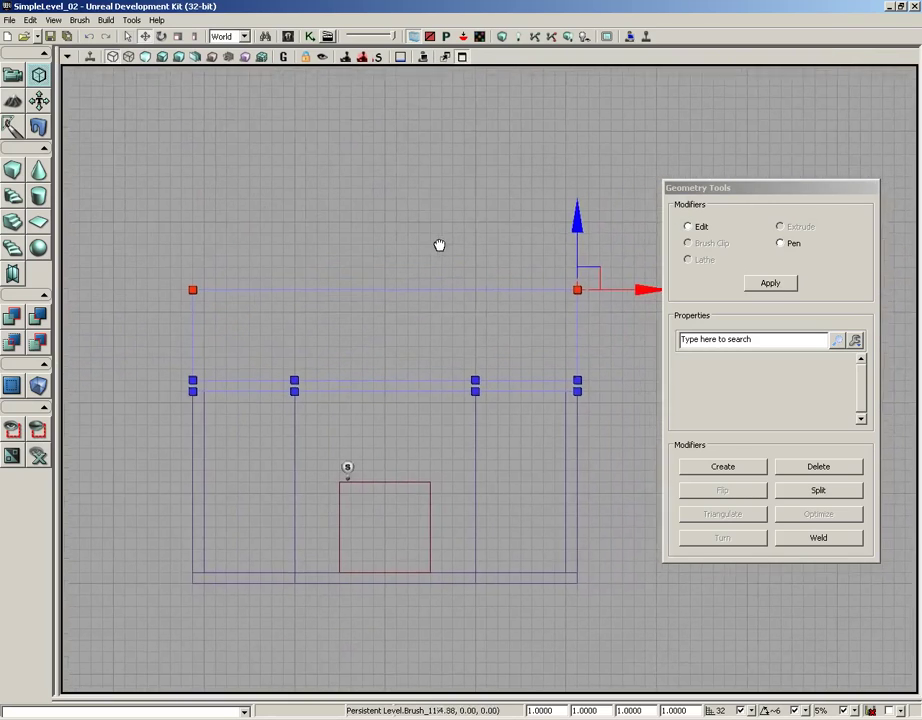
{"action": "scroll", "coordinate": [439, 245], "scroll_direction": "up", "scroll_amount": 2}
{"action": "left_click", "coordinate": [130, 255]}
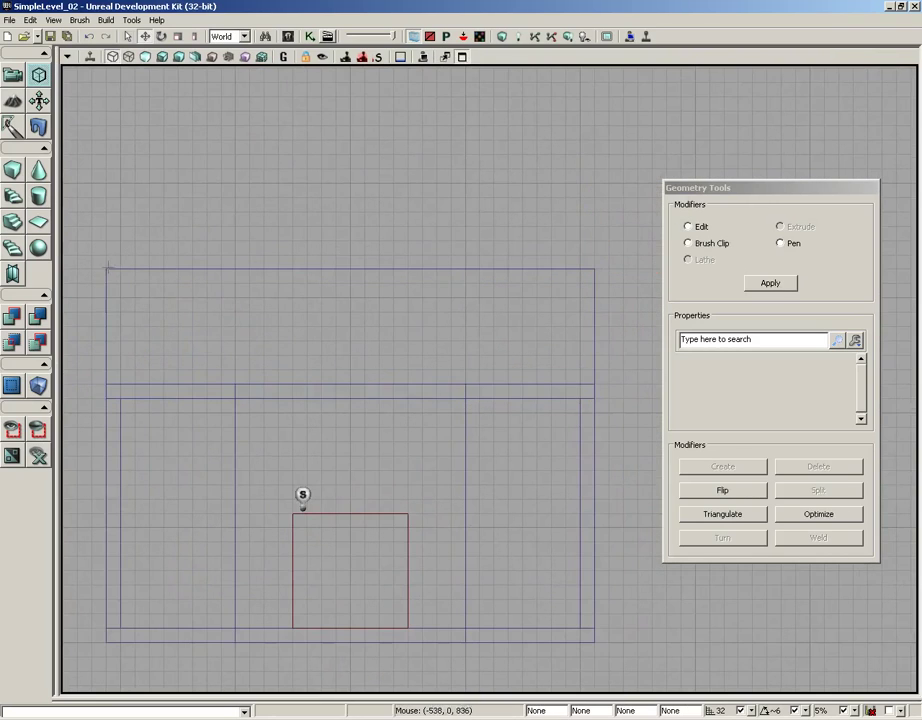
{"action": "left_click", "coordinate": [107, 268]}
{"action": "left_click", "coordinate": [106, 268]}
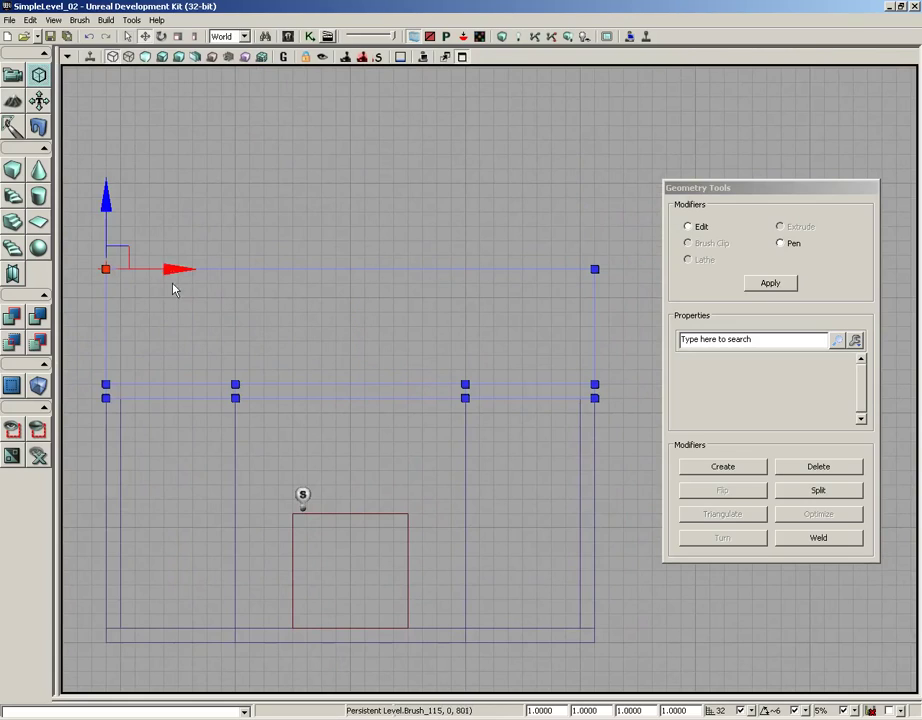
{"action": "left_click_drag", "start_coordinate": [173, 268], "coordinate": [288, 290]}
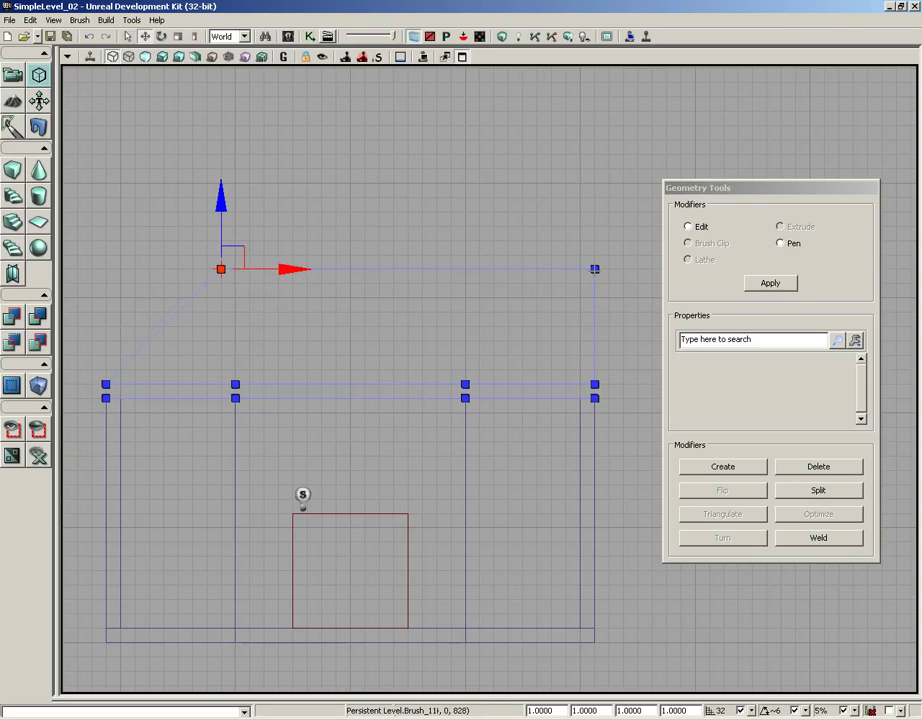
Move the top vertices at the +X end inward along -X to match the opposite slope, and restore the four viewports
{"action": "left_click", "coordinate": [595, 269]}
{"action": "left_click_drag", "start_coordinate": [646, 270], "coordinate": [518, 295]}
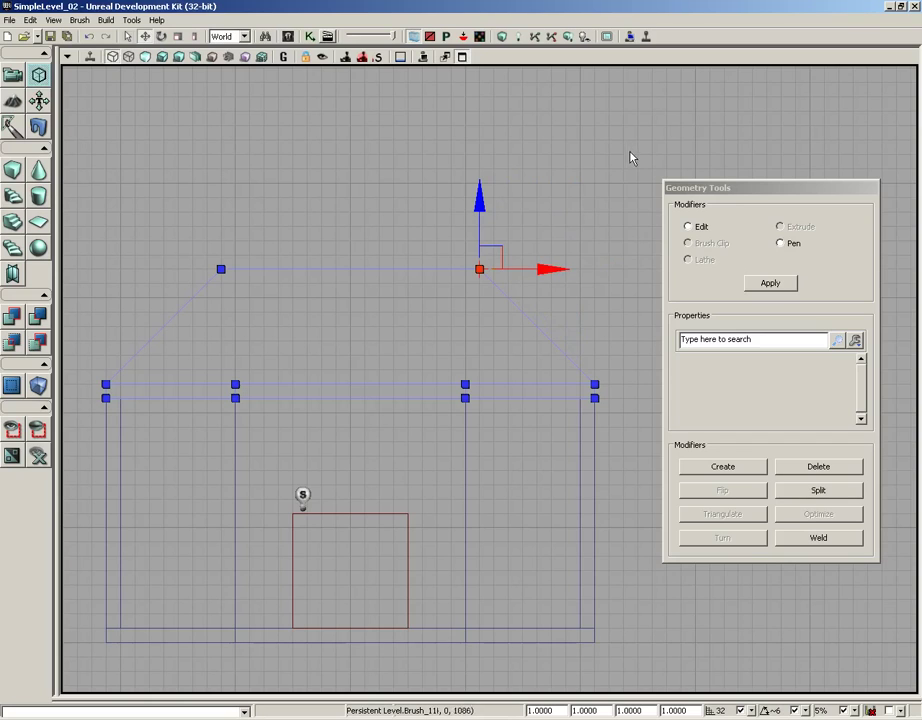
{"action": "left_click", "coordinate": [461, 57]}
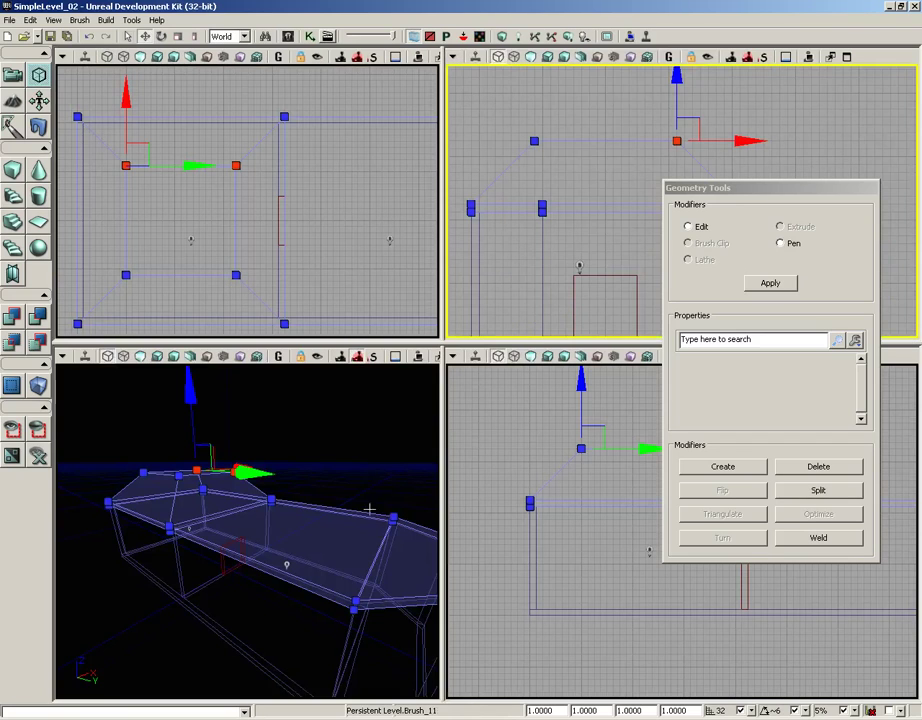
Show the inside of the room under the raised ceiling in Lit mode and rebuild the level geometry
{"action": "left_click", "coordinate": [333, 434]}
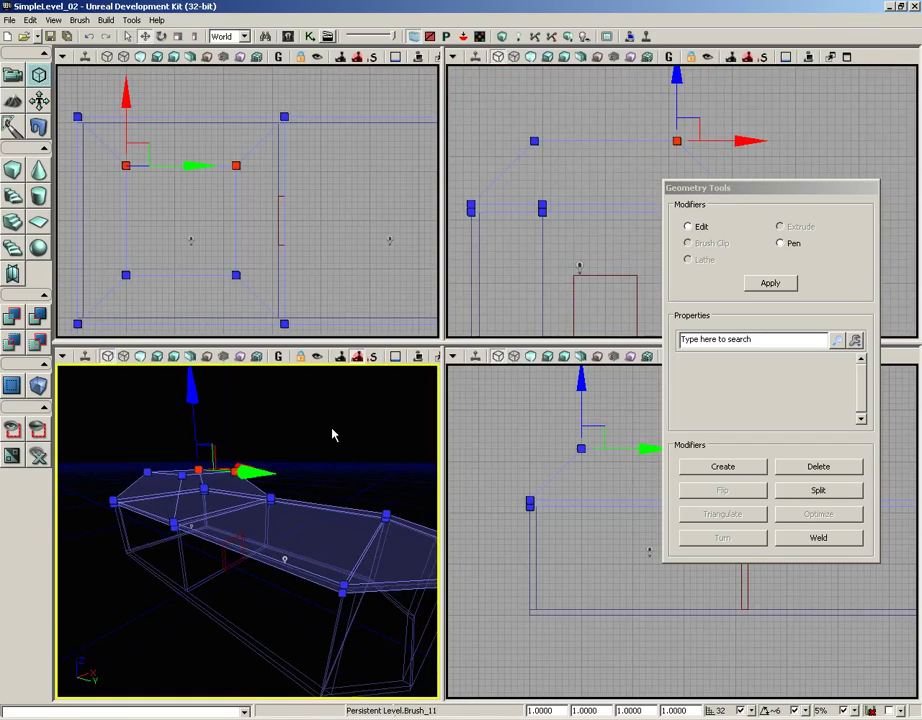
{"action": "left_click", "coordinate": [245, 480]}
{"action": "mouse_move", "coordinate": [321, 447]}
{"action": "left_mouse_down"}
{"action": "mouse_move", "coordinate": [241, 372]}
{"action": "mouse_move", "coordinate": [391, 368]}
{"action": "mouse_move", "coordinate": [319, 366]}
{"action": "mouse_move", "coordinate": [344, 424]}
{"action": "mouse_move", "coordinate": [305, 484]}
{"action": "mouse_move", "coordinate": [305, 704]}
{"action": "mouse_move", "coordinate": [298, 389]}
{"action": "mouse_move", "coordinate": [298, 540]}
{"action": "left_mouse_up"}
{"action": "left_click", "coordinate": [157, 357]}
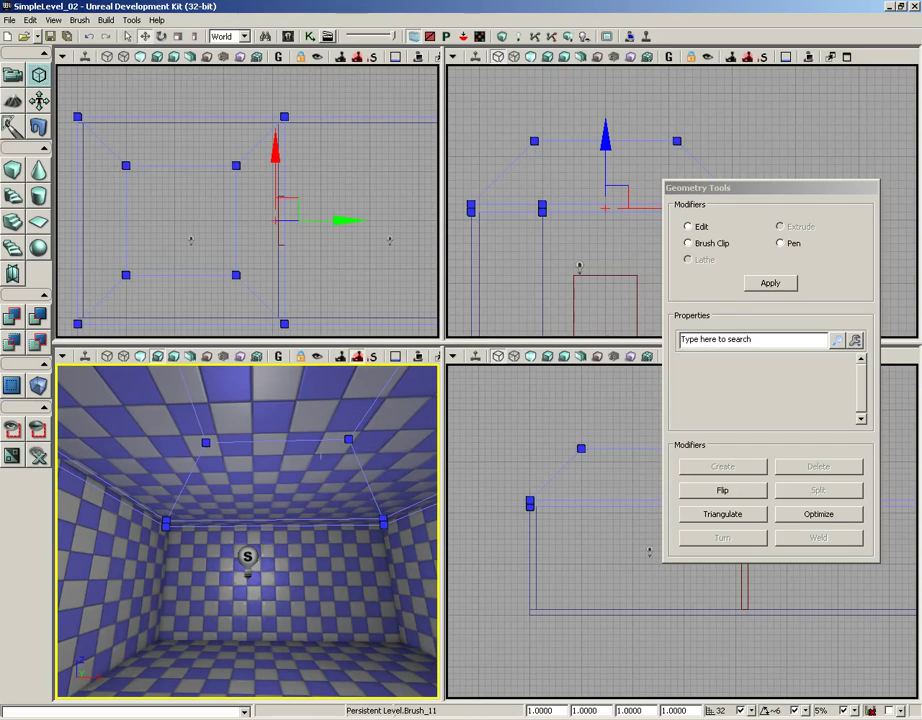
{"action": "left_click", "coordinate": [502, 37]}
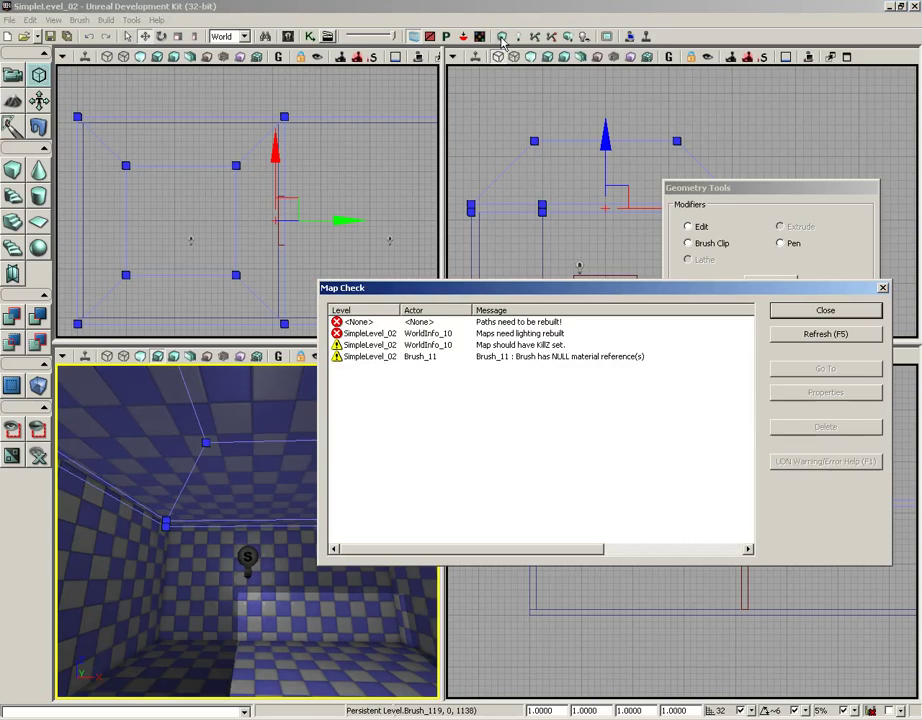
Close the map check results, look over the raised ceiling, and show the perspective view in wireframe in a widened, maximized viewport
{"action": "left_click", "coordinate": [796, 312]}
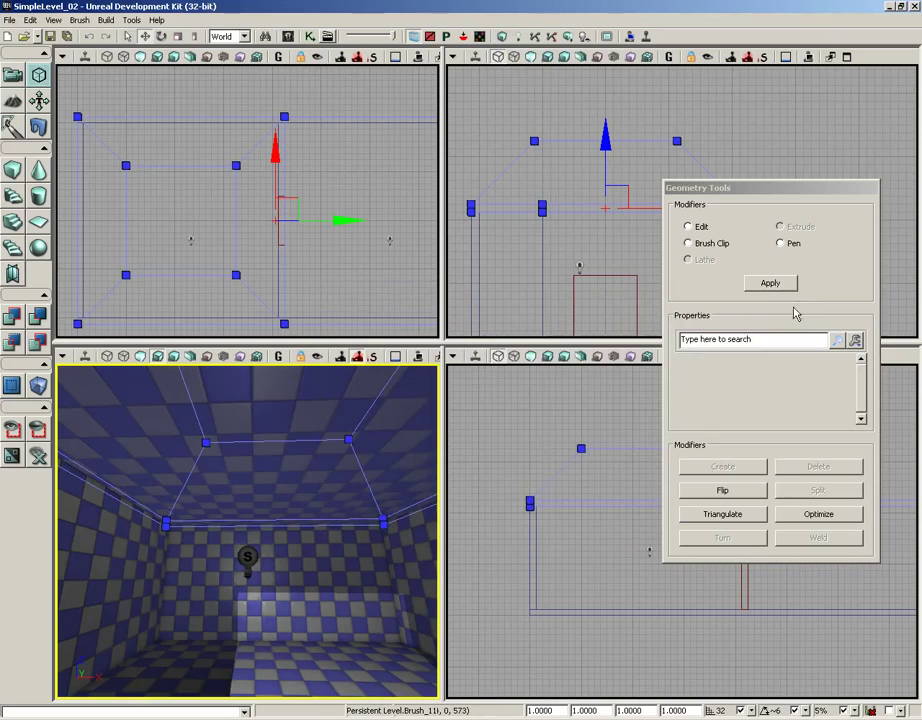
{"action": "right_click_drag", "start_coordinate": [329, 558], "coordinate": [282, 546]}
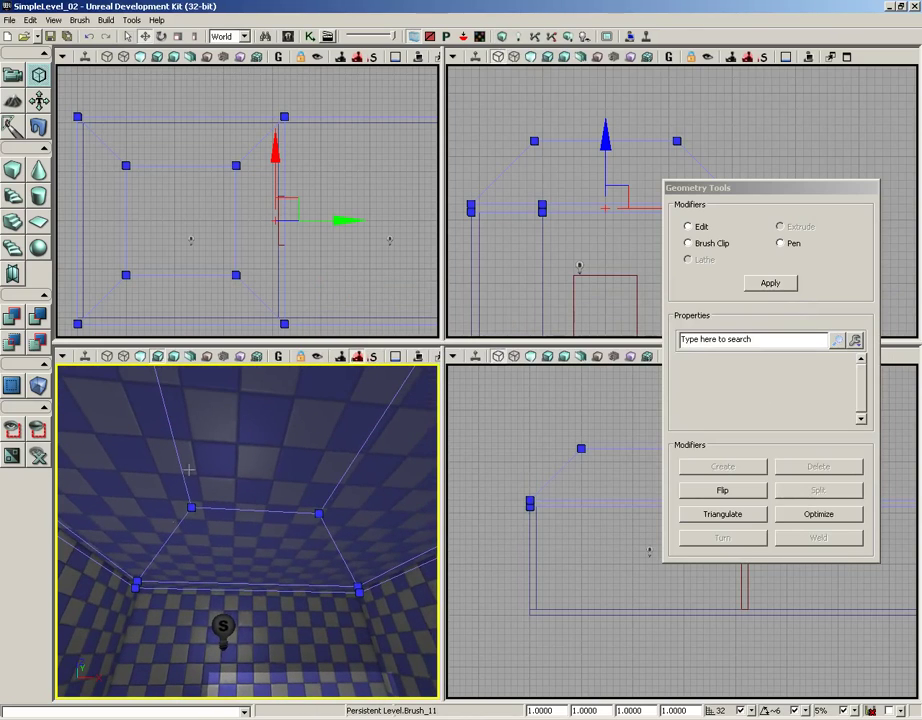
{"action": "mouse_move", "coordinate": [237, 504]}
{"action": "left_mouse_down"}
{"action": "mouse_move", "coordinate": [241, 379]}
{"action": "mouse_move", "coordinate": [247, 420]}
{"action": "mouse_move", "coordinate": [135, 463]}
{"action": "mouse_move", "coordinate": [68, 475]}
{"action": "mouse_move", "coordinate": [84, 560]}
{"action": "left_mouse_up"}
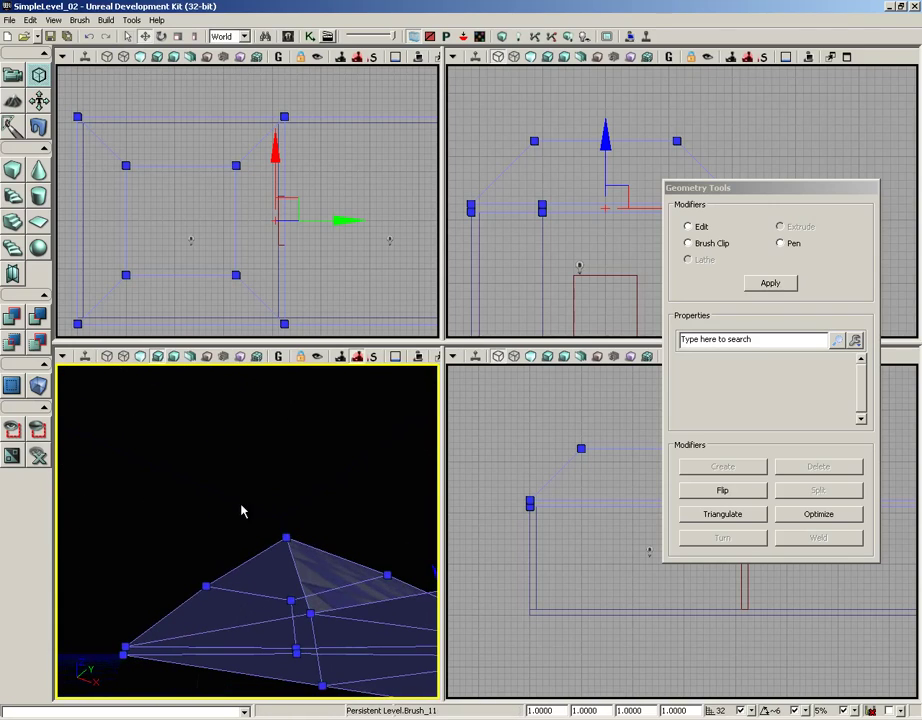
{"action": "mouse_move", "coordinate": [210, 522]}
{"action": "left_mouse_down"}
{"action": "mouse_move", "coordinate": [233, 552]}
{"action": "mouse_move", "coordinate": [233, 615]}
{"action": "left_mouse_up"}
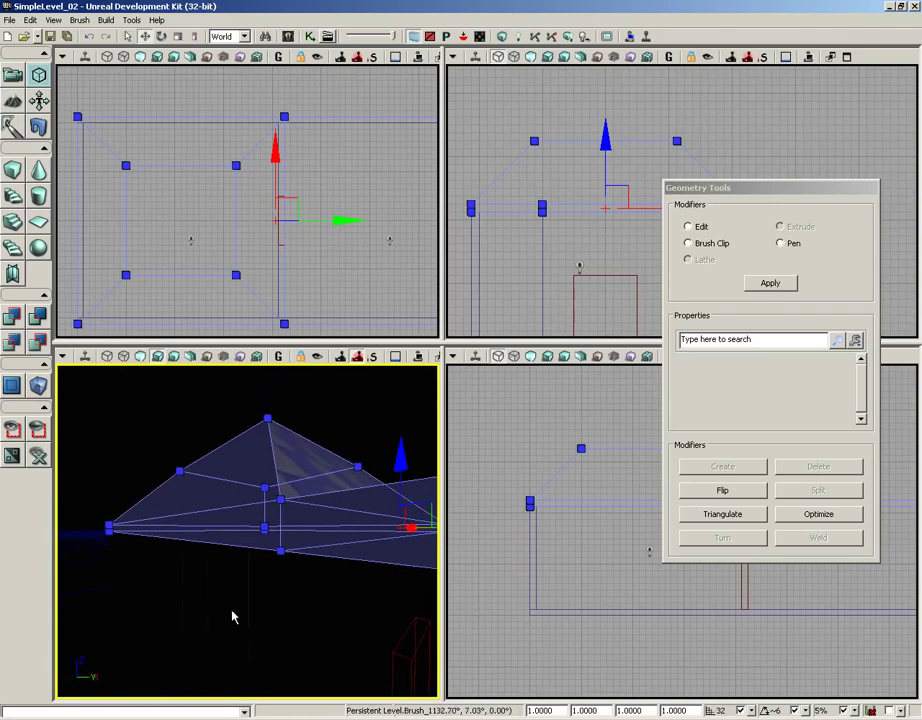
{"action": "mouse_move", "coordinate": [233, 545]}
{"action": "left_mouse_down"}
{"action": "mouse_move", "coordinate": [232, 566]}
{"action": "mouse_move", "coordinate": [232, 558]}
{"action": "left_mouse_up"}
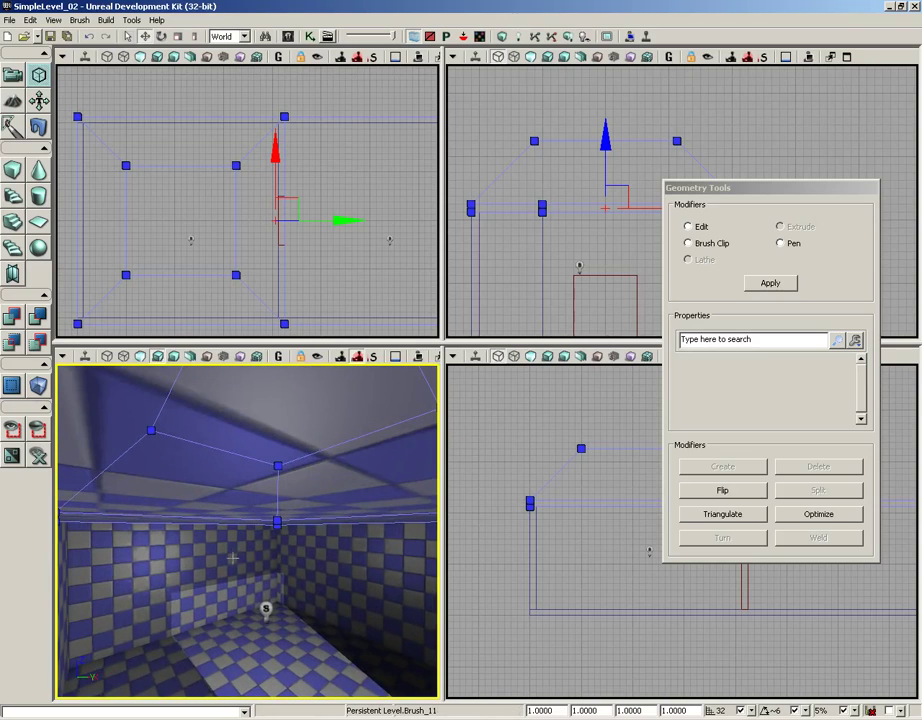
{"action": "left_click", "coordinate": [107, 356]}
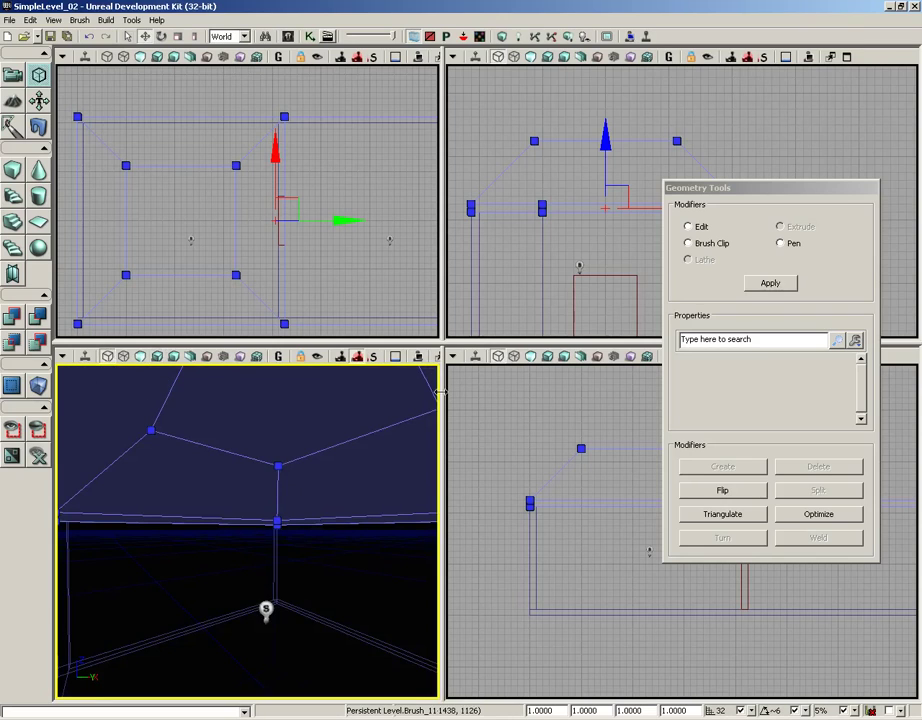
{"action": "left_click_drag", "start_coordinate": [443, 391], "coordinate": [512, 391]}
{"action": "left_click", "coordinate": [457, 357]}
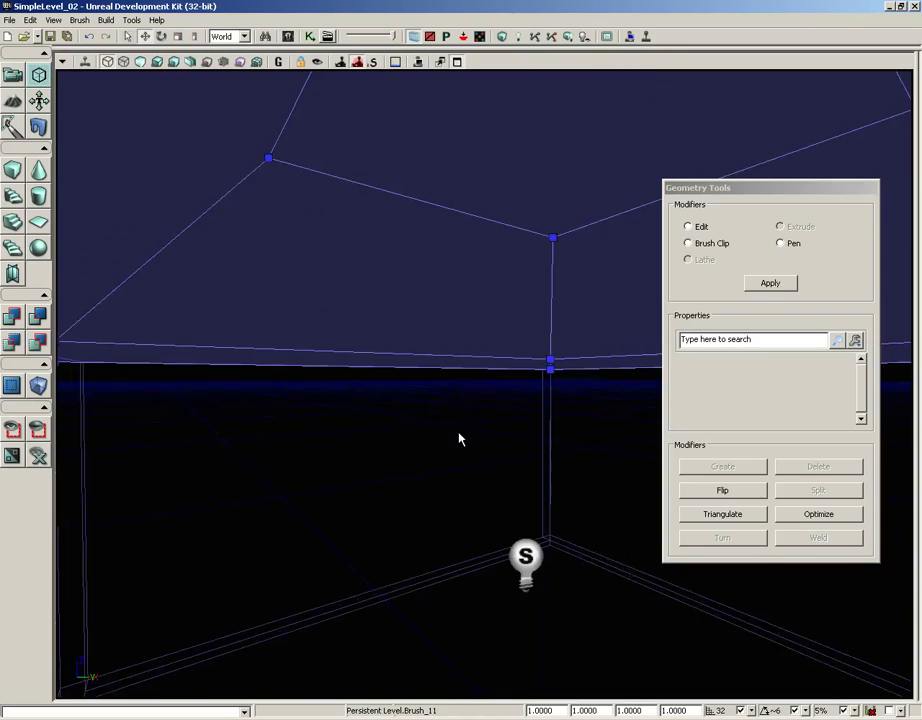
Extrude the underside face of the raised ceiling section by 32 units with 1 segment
{"action": "mouse_move", "coordinate": [459, 438]}
{"action": "left_mouse_down"}
{"action": "mouse_move", "coordinate": [459, 381]}
{"action": "mouse_move", "coordinate": [465, 458]}
{"action": "left_mouse_up"}
{"action": "mouse_move", "coordinate": [465, 458]}
{"action": "right_mouse_down"}
{"action": "mouse_move", "coordinate": [465, 572]}
{"action": "mouse_move", "coordinate": [465, 480]}
{"action": "right_mouse_up"}
{"action": "left_click", "coordinate": [395, 384]}
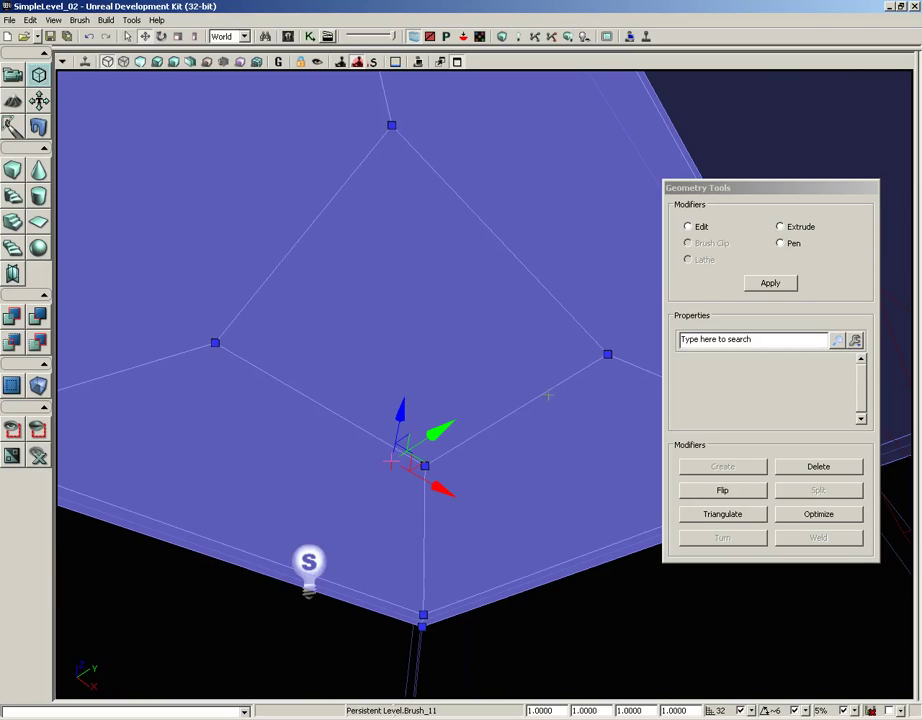
{"action": "left_click", "coordinate": [782, 232]}
{"action": "left_click", "coordinate": [809, 379]}
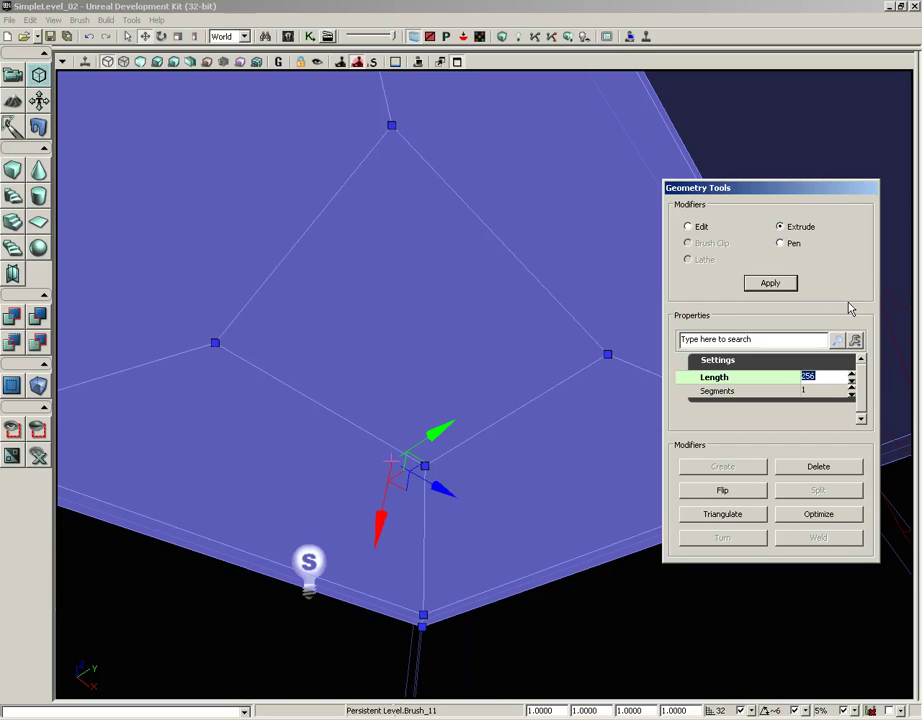
{"action": "type", "text": "32"}
{"action": "left_click", "coordinate": [770, 283]}
Return to the Edit modifier and scale the extruded underside face uniformly inward
{"action": "mouse_move", "coordinate": [483, 445]}
{"action": "left_mouse_down"}
{"action": "mouse_move", "coordinate": [505, 695]}
{"action": "mouse_move", "coordinate": [486, 568]}
{"action": "left_mouse_up"}
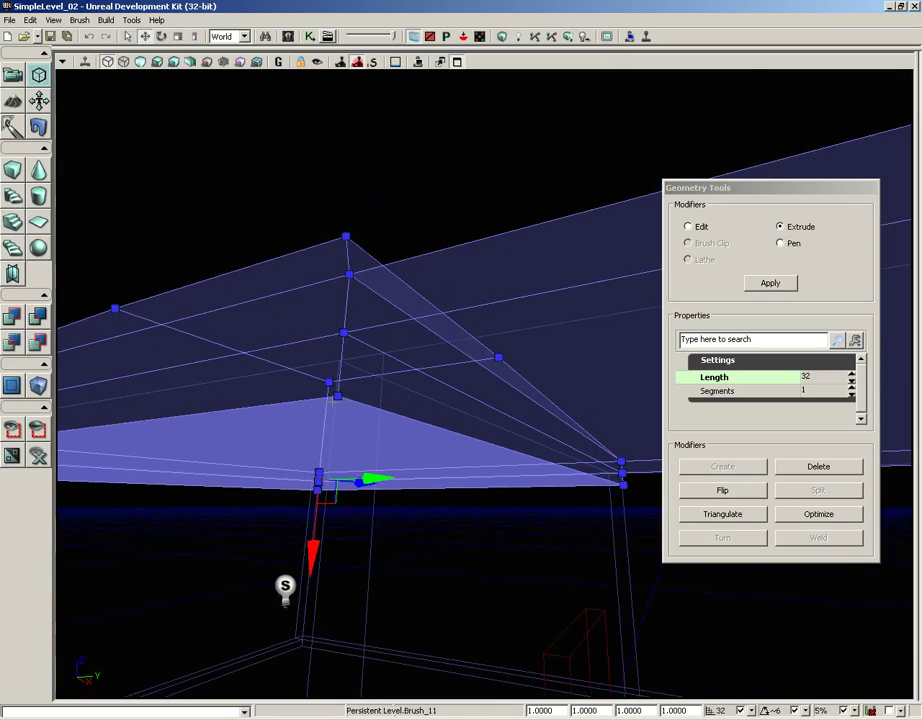
{"action": "mouse_move", "coordinate": [421, 551]}
{"action": "left_mouse_down"}
{"action": "mouse_move", "coordinate": [432, 537]}
{"action": "mouse_move", "coordinate": [420, 564]}
{"action": "mouse_move", "coordinate": [422, 495]}
{"action": "mouse_move", "coordinate": [420, 565]}
{"action": "left_mouse_up"}
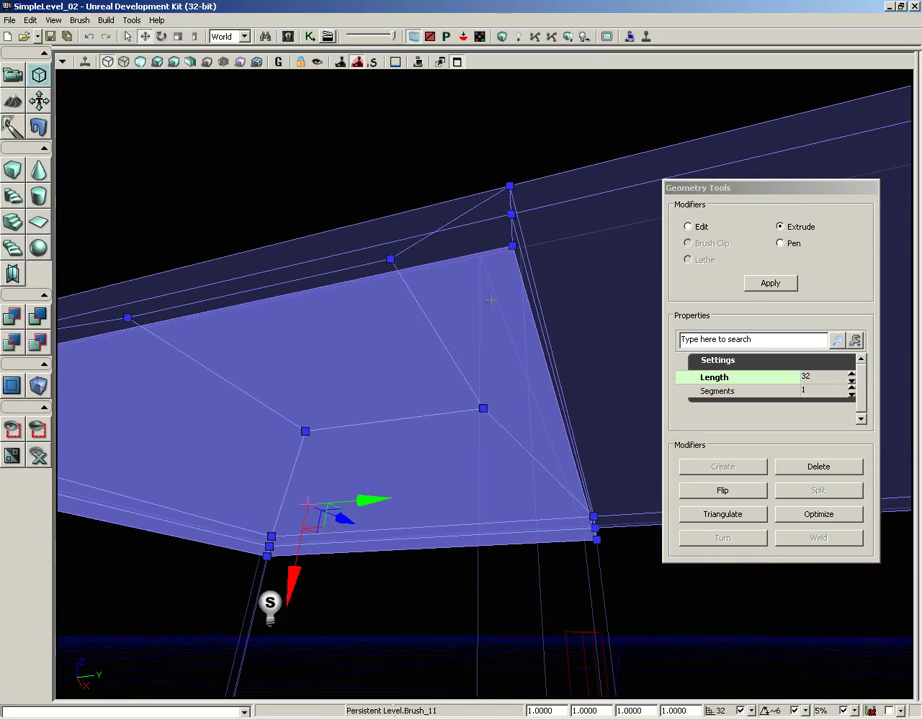
{"action": "left_click", "coordinate": [689, 228]}
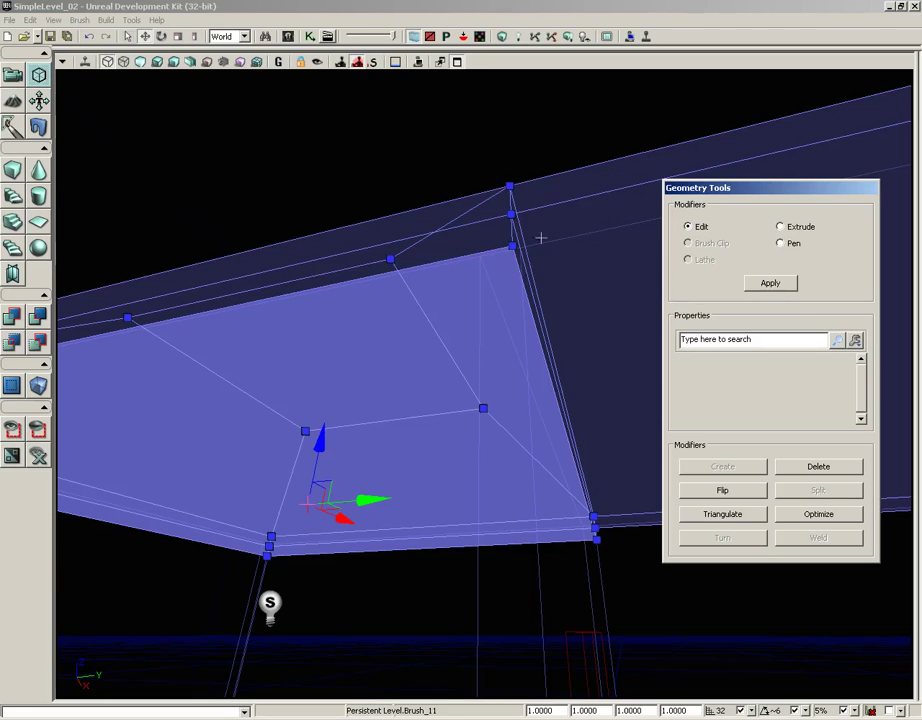
{"action": "left_click_drag", "start_coordinate": [384, 453], "coordinate": [373, 452]}
{"action": "key", "text": "space"}
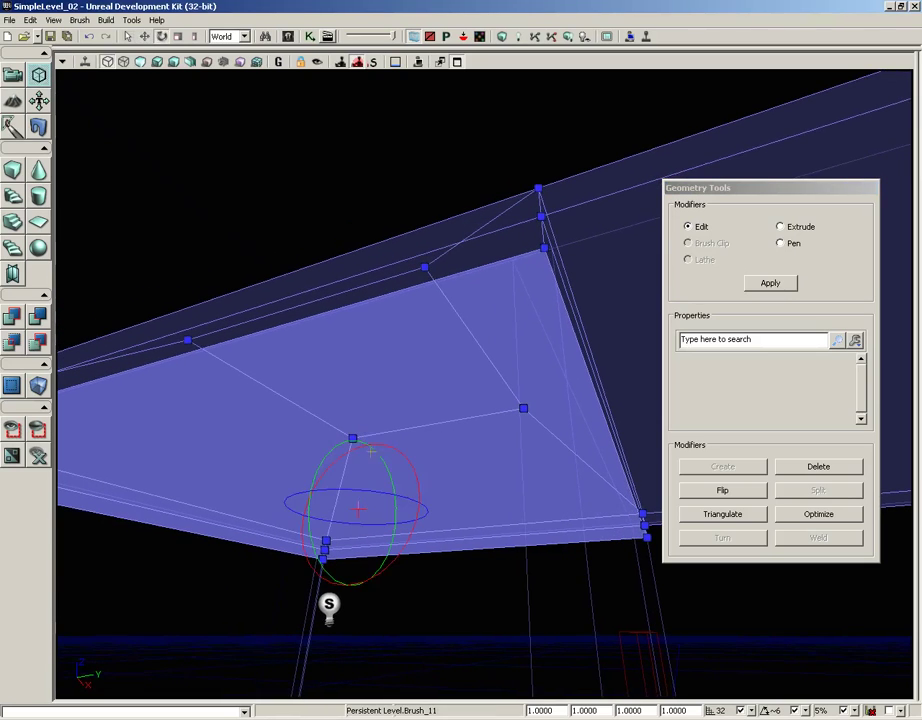
{"action": "key", "text": "space"}
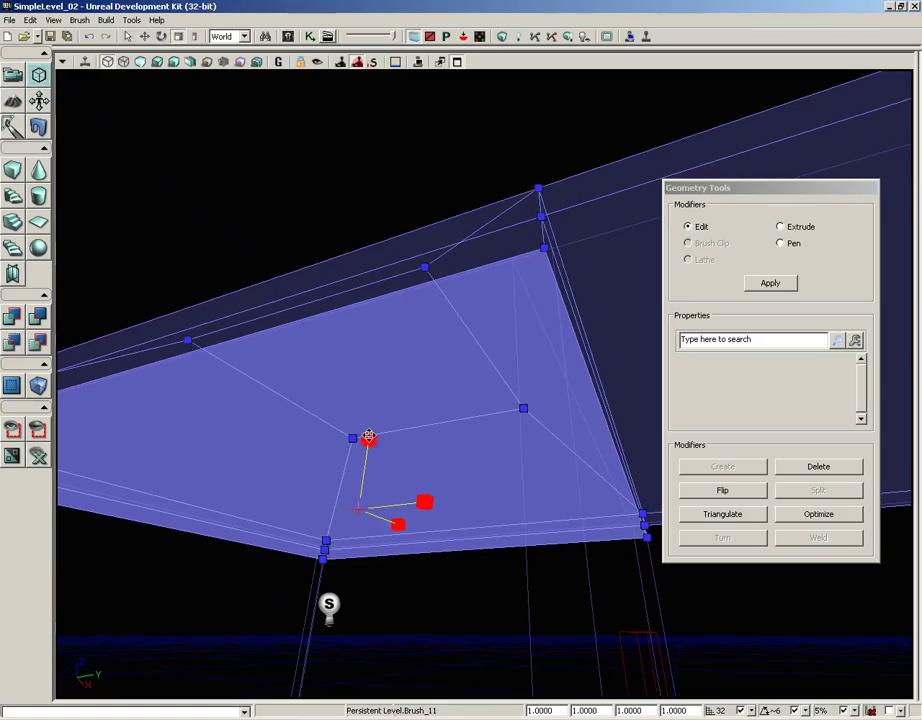
{"action": "mouse_move", "coordinate": [368, 437]}
{"action": "left_mouse_down"}
{"action": "mouse_move", "coordinate": [422, 418]}
{"action": "mouse_move", "coordinate": [395, 342]}
{"action": "mouse_move", "coordinate": [519, 342]}
{"action": "mouse_move", "coordinate": [440, 262]}
{"action": "mouse_move", "coordinate": [480, 230]}
{"action": "mouse_move", "coordinate": [551, 117]}
{"action": "mouse_move", "coordinate": [622, 74]}
{"action": "mouse_move", "coordinate": [426, 446]}
{"action": "left_mouse_up"}
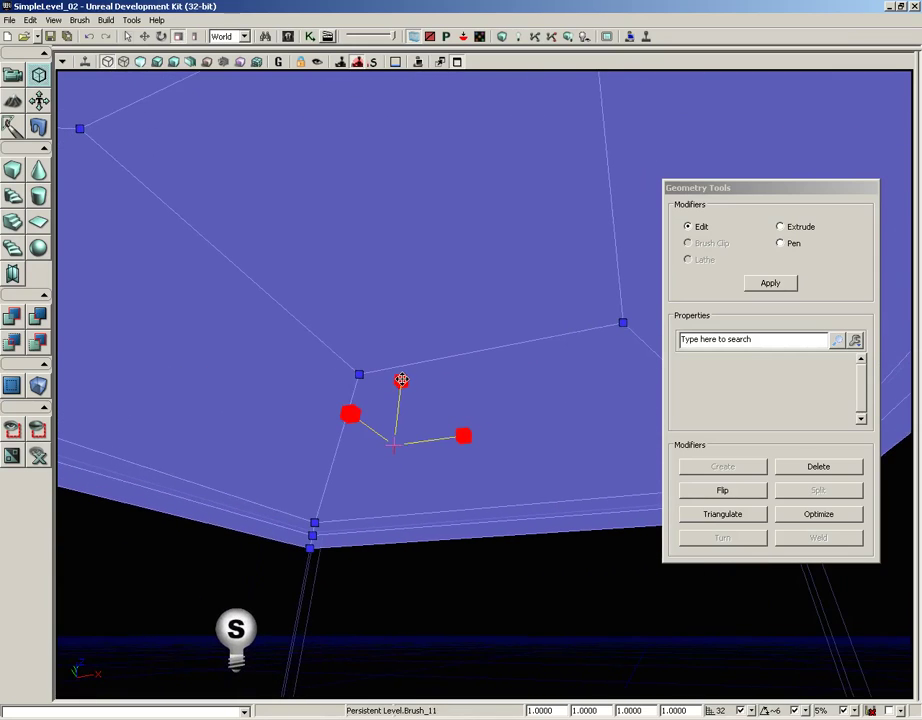
{"action": "mouse_move", "coordinate": [397, 381]}
{"action": "left_mouse_down"}
{"action": "mouse_move", "coordinate": [397, 399]}
{"action": "mouse_move", "coordinate": [397, 318]}
{"action": "left_mouse_up"}
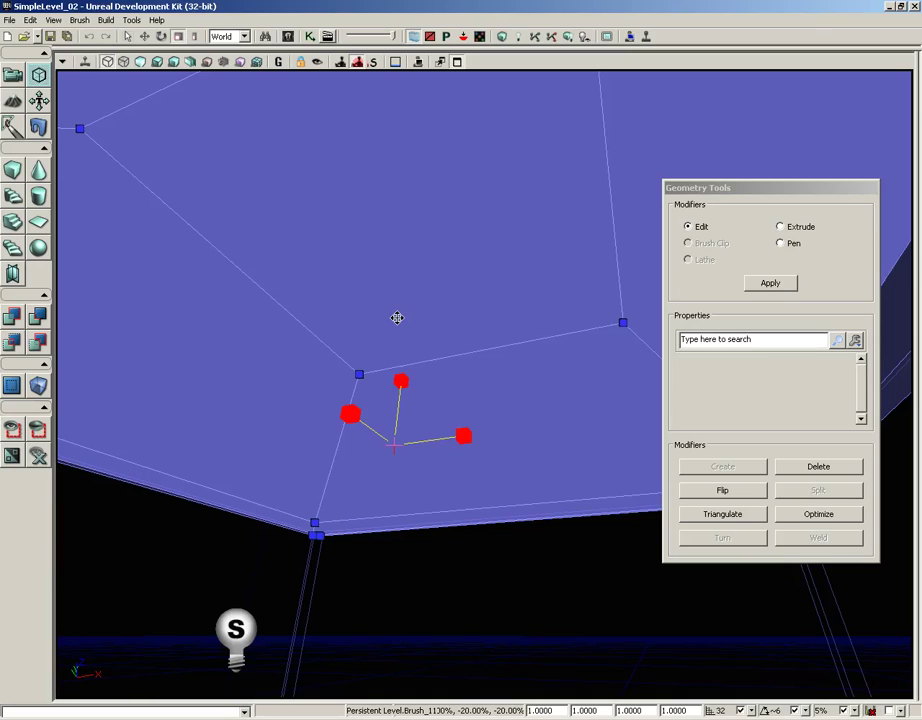
Adjust the uniform scale of the underside face so its corners line up with the room's inner wall corners
{"action": "right_click_drag", "start_coordinate": [423, 350], "coordinate": [414, 290]}
{"action": "left_click_drag", "start_coordinate": [427, 314], "coordinate": [420, 448]}
{"action": "right_click_drag", "start_coordinate": [426, 315], "coordinate": [461, 375]}
{"action": "mouse_move", "coordinate": [426, 315]}
{"action": "left_mouse_down"}
{"action": "mouse_move", "coordinate": [443, 523]}
{"action": "mouse_move", "coordinate": [440, 708]}
{"action": "mouse_move", "coordinate": [430, 702]}
{"action": "left_mouse_up"}
{"action": "right_click_drag", "start_coordinate": [430, 702], "coordinate": [431, 640]}
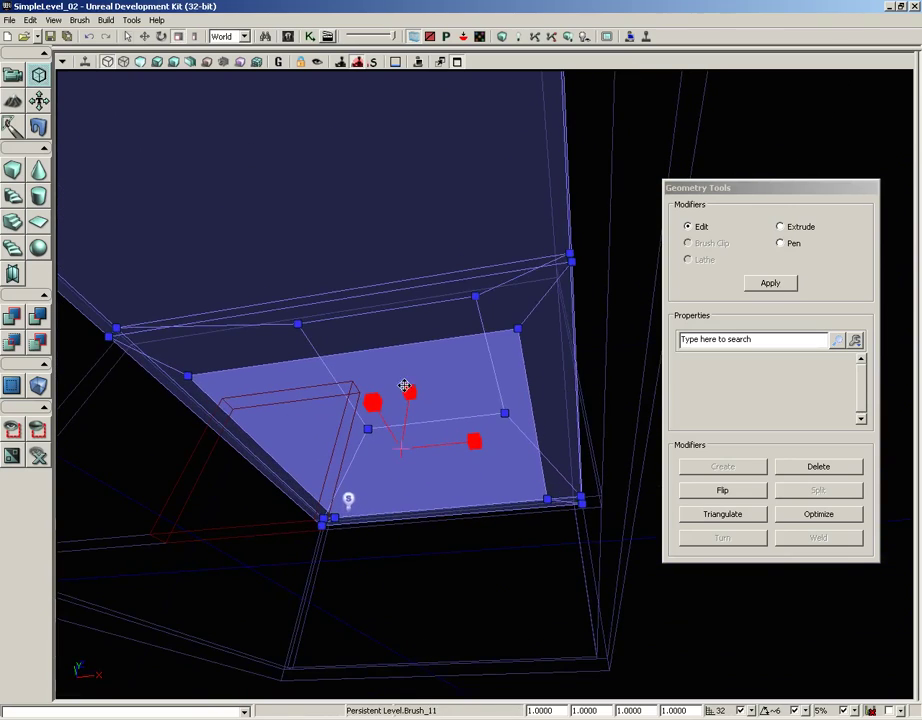
{"action": "mouse_move", "coordinate": [407, 389]}
{"action": "left_mouse_down"}
{"action": "mouse_move", "coordinate": [407, 329]}
{"action": "mouse_move", "coordinate": [410, 391]}
{"action": "mouse_move", "coordinate": [405, 380]}
{"action": "left_mouse_up"}
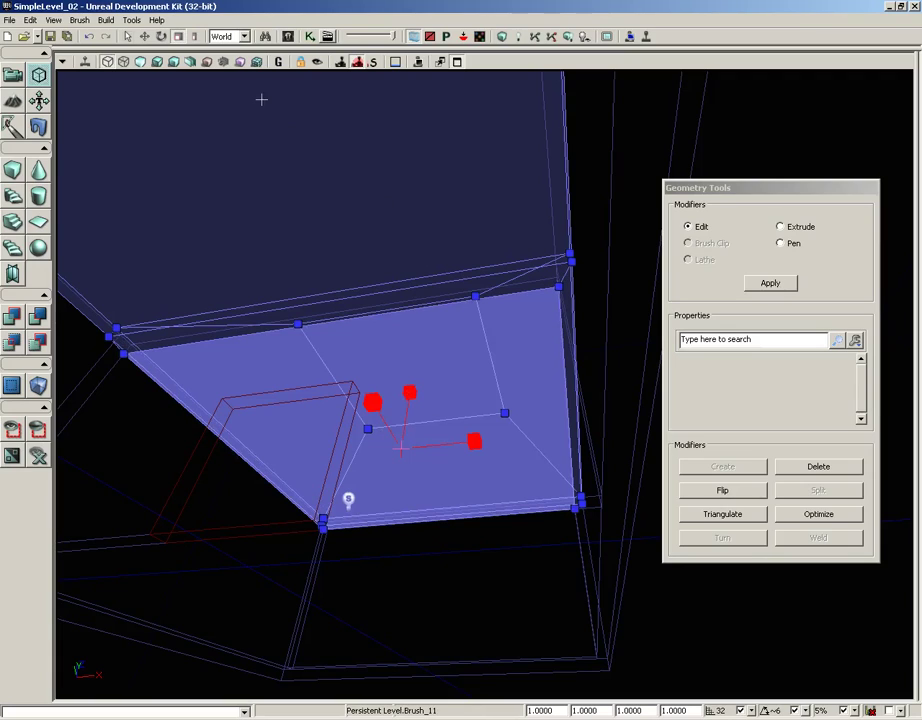
Restore the four viewports and check the scaled face's corner alignment with the inner walls in the top view
{"action": "left_click", "coordinate": [457, 62]}
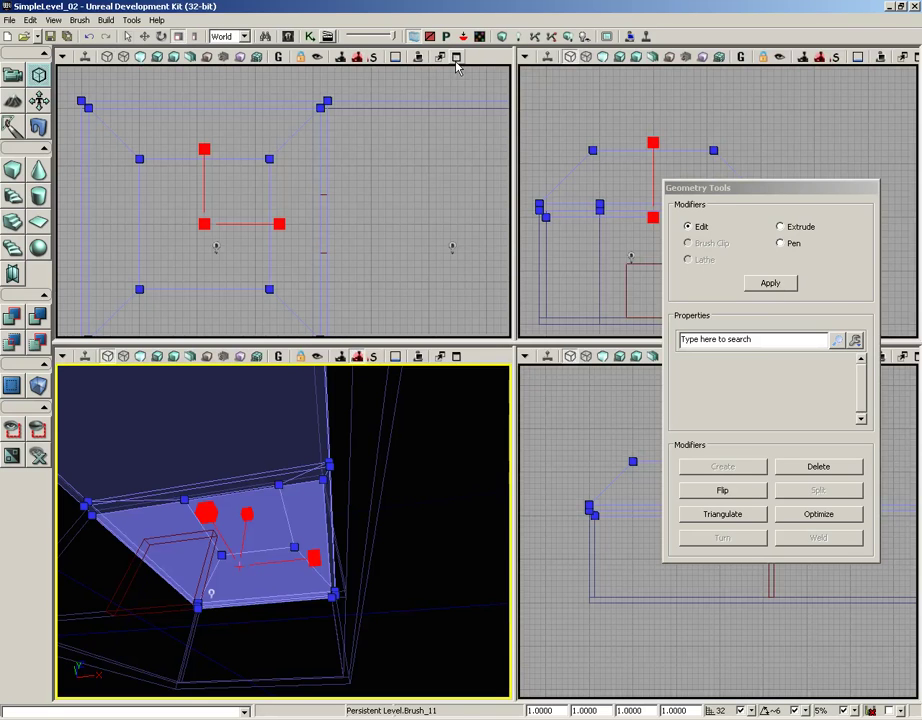
{"action": "left_click_drag", "start_coordinate": [366, 172], "coordinate": [514, 243]}
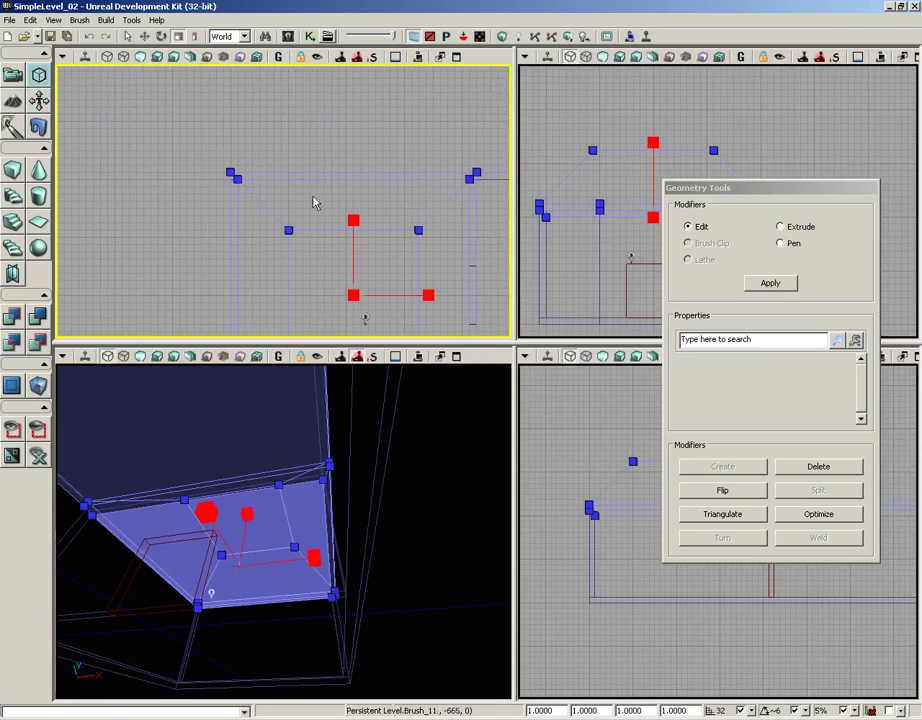
{"action": "scroll", "coordinate": [316, 203], "scroll_direction": "up", "scroll_amount": 4}
{"action": "scroll", "coordinate": [320, 240], "scroll_direction": "up", "scroll_amount": 2}
{"action": "left_click_drag", "start_coordinate": [230, 169], "coordinate": [354, 228]}
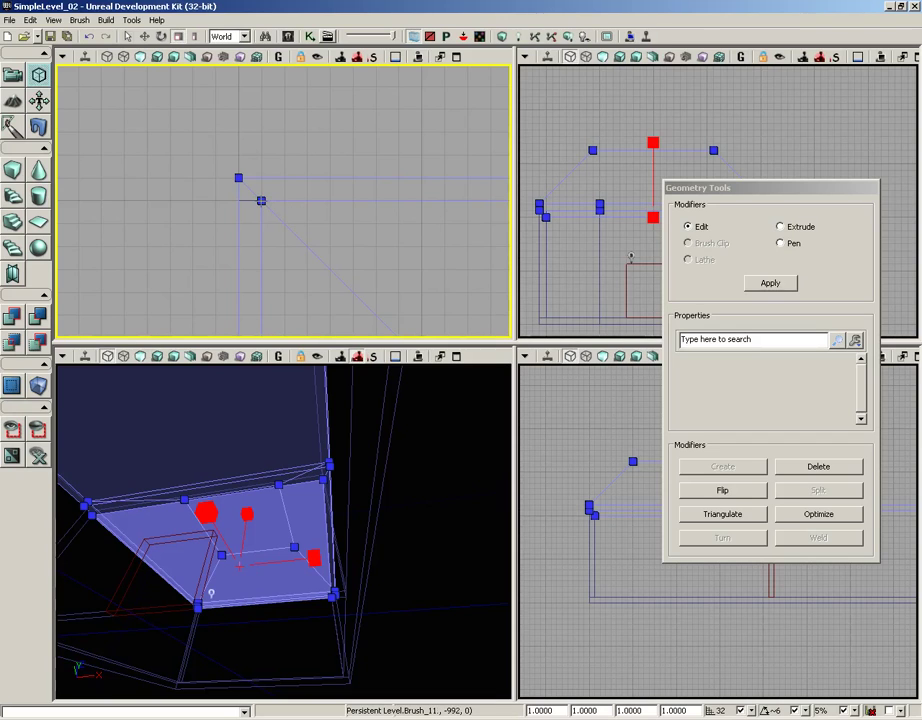
{"action": "scroll", "coordinate": [292, 117], "scroll_direction": "down", "scroll_amount": 4}
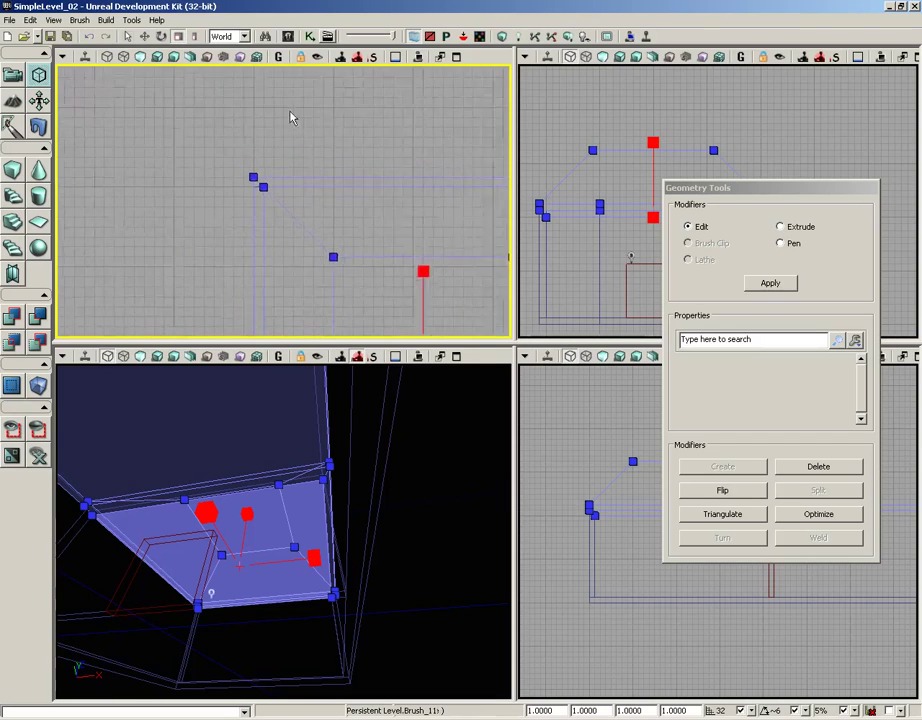
{"action": "left_click_drag", "start_coordinate": [325, 204], "coordinate": [268, 103]}
{"action": "scroll", "coordinate": [266, 105], "scroll_direction": "down", "scroll_amount": 2}
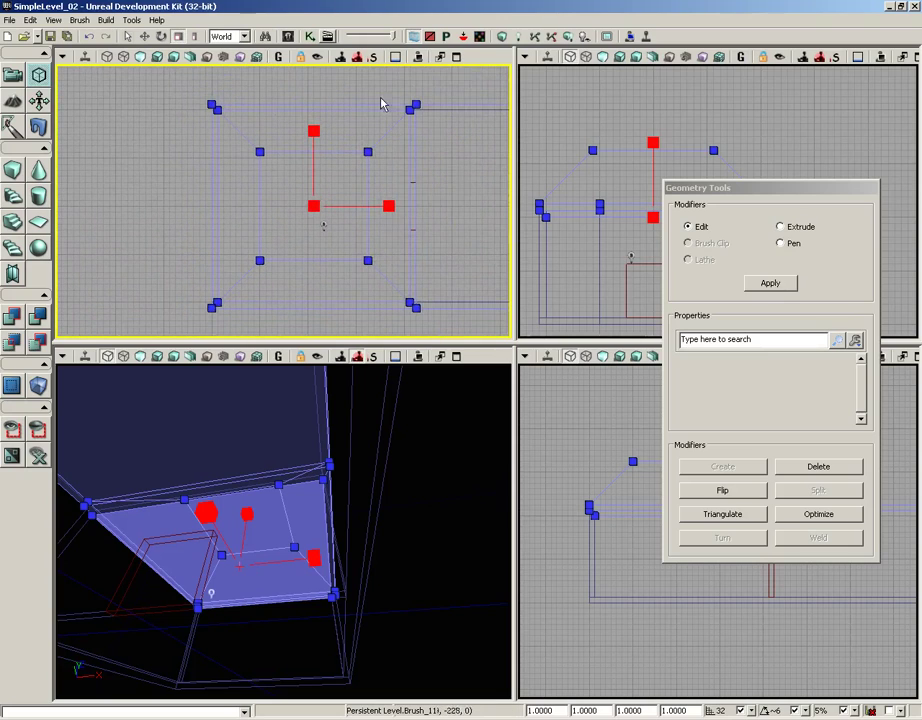
Select the four corner vertices of the scaled face in a maximized top viewport, check their alignment, and restore the four viewports
{"action": "left_click", "coordinate": [457, 60]}
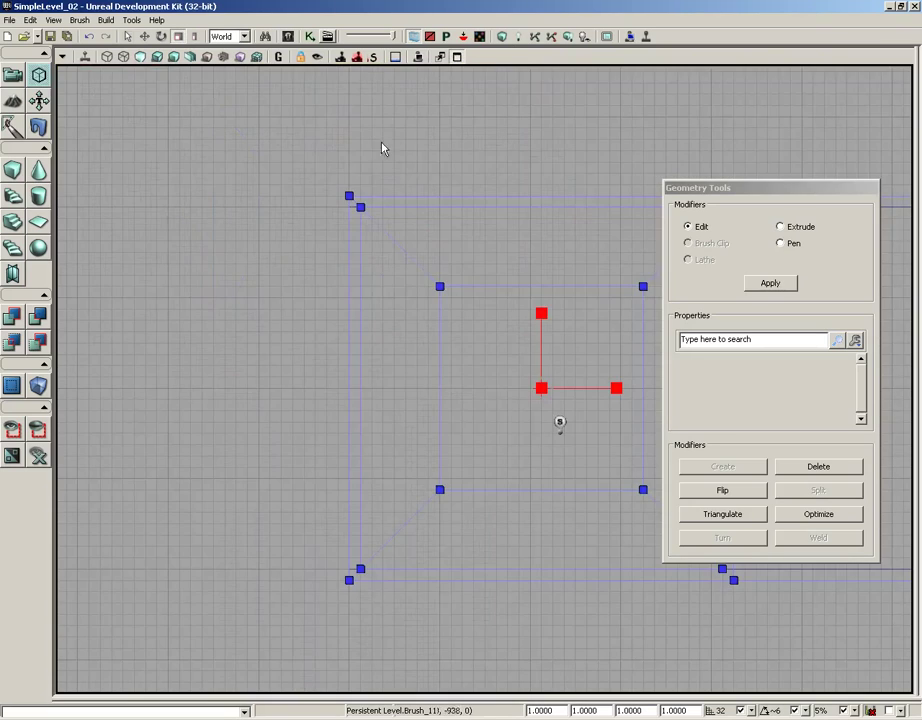
{"action": "left_click_drag", "start_coordinate": [424, 261], "coordinate": [268, 240]}
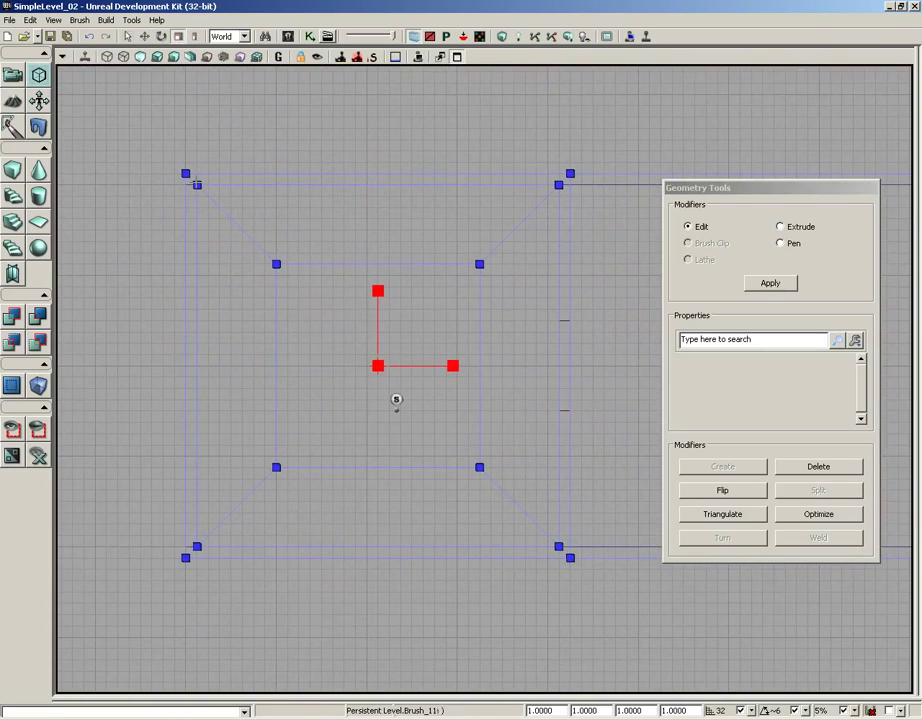
{"action": "left_click", "coordinate": [197, 185]}
{"action": "left_click", "coordinate": [197, 547]}
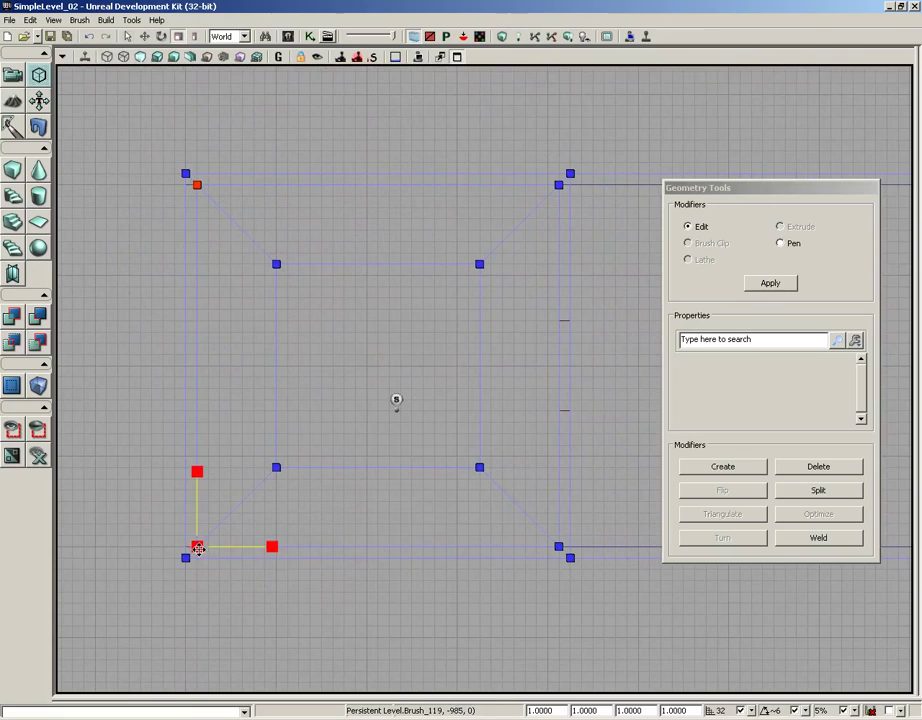
{"action": "left_click", "coordinate": [558, 547], "text": "ctrl"}
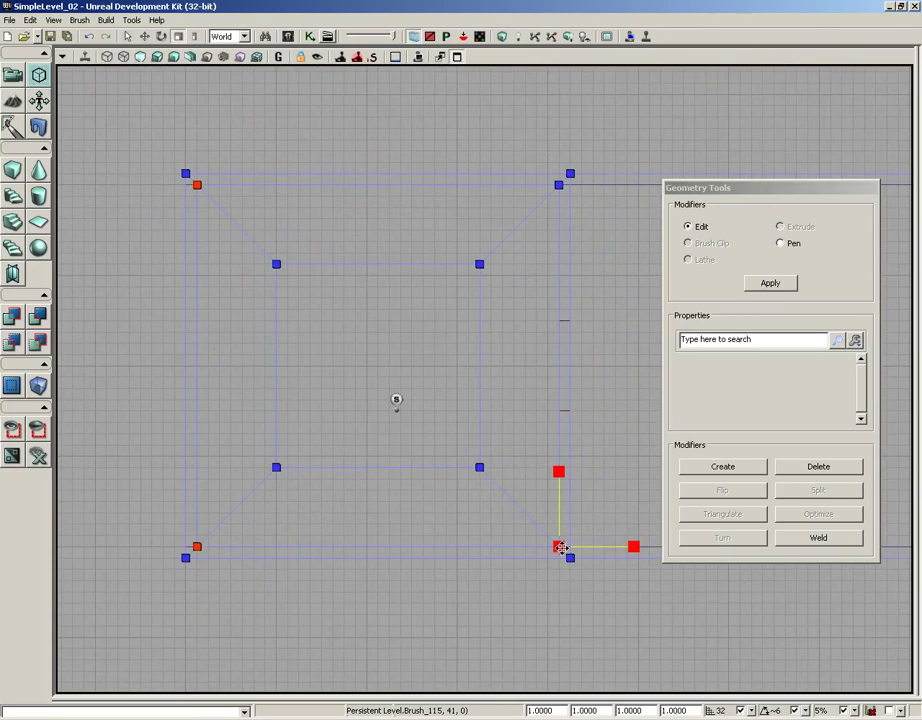
{"action": "left_click", "coordinate": [559, 185], "text": "ctrl"}
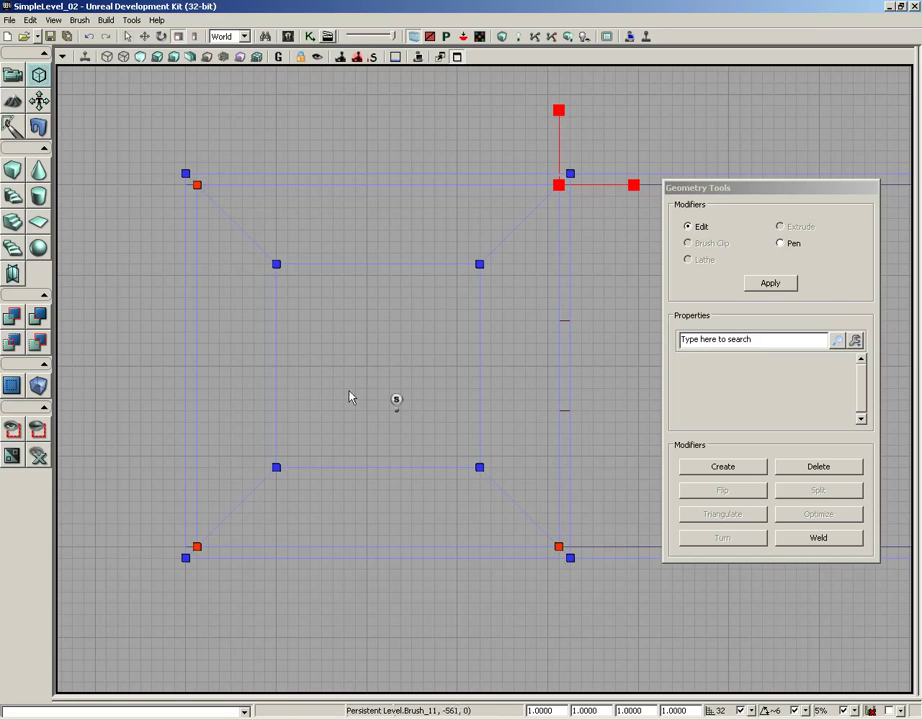
{"action": "left_click_drag", "start_coordinate": [226, 257], "coordinate": [446, 410]}
{"action": "scroll", "coordinate": [338, 334], "scroll_direction": "up", "scroll_amount": 4}
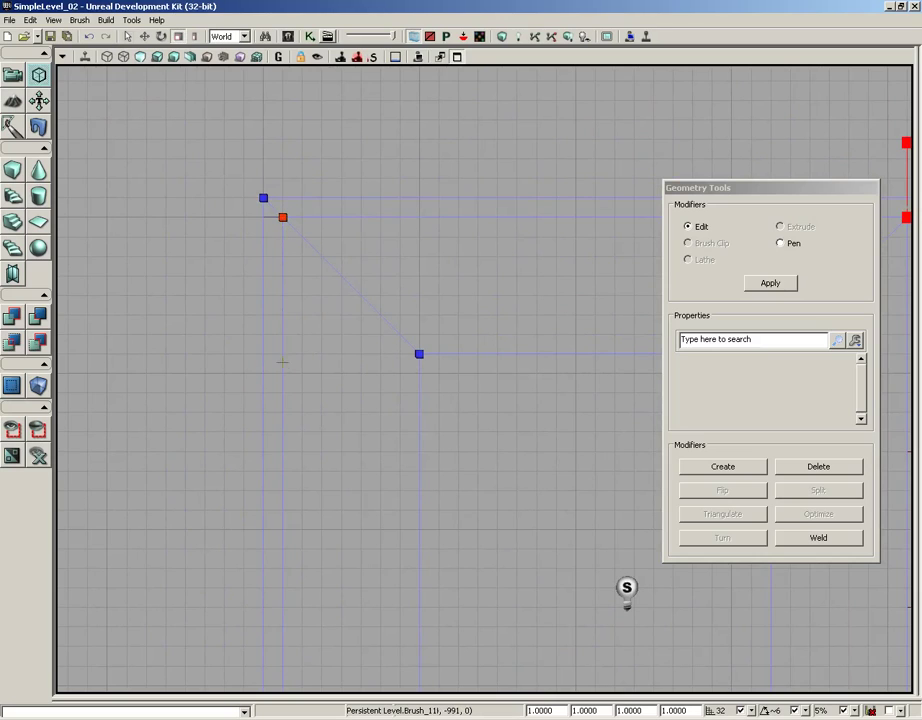
{"action": "scroll", "coordinate": [322, 142], "scroll_direction": "down", "scroll_amount": 3}
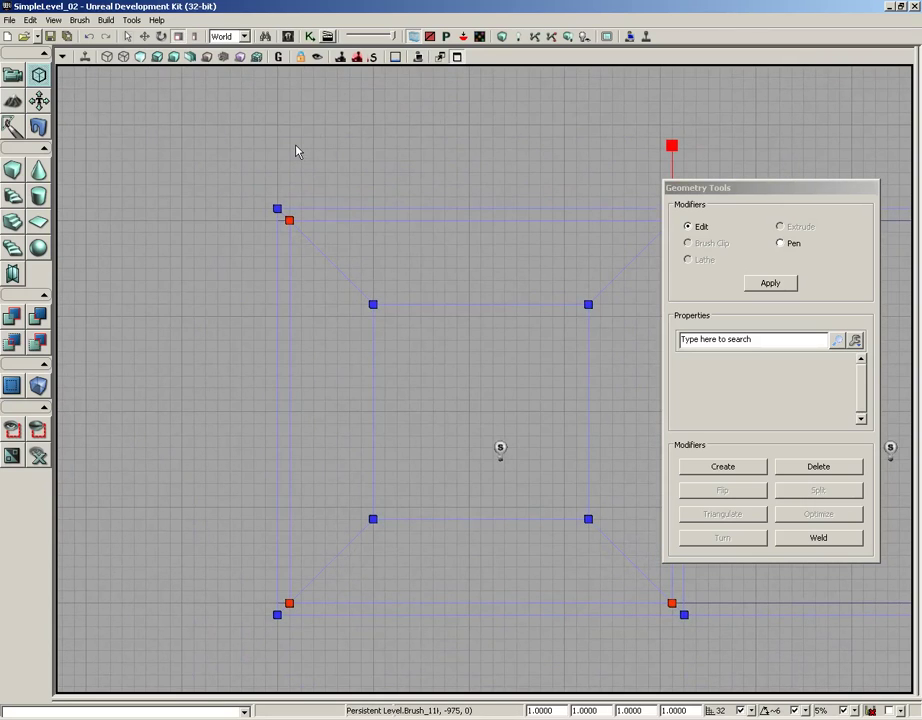
{"action": "left_click", "coordinate": [457, 57]}
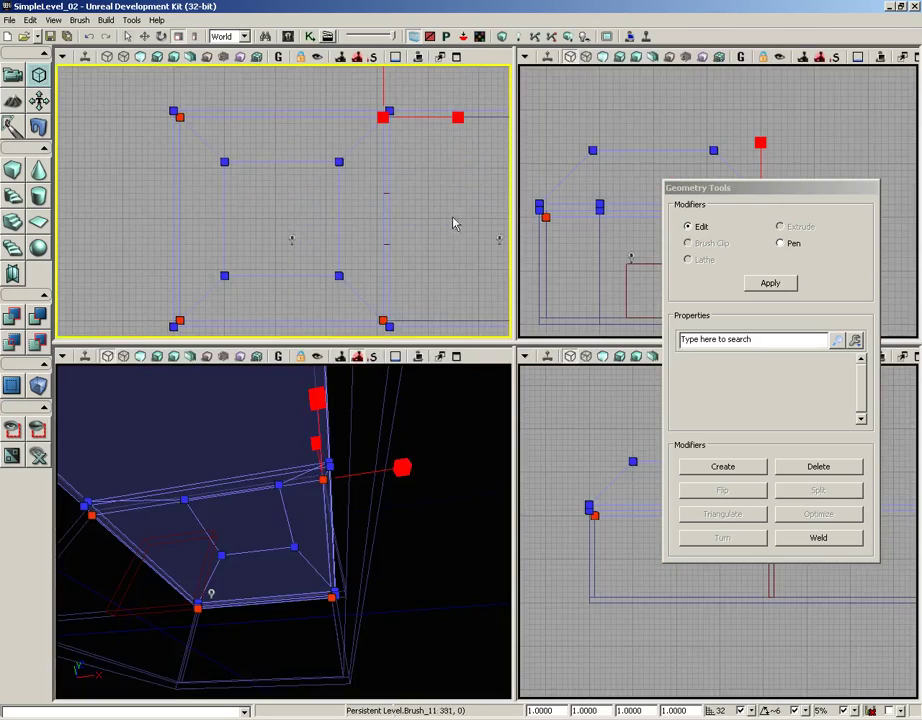
Select the ceiling's extruded underside face and scale it uniformly further inward, between the inner walls and the raised section
{"action": "left_click", "coordinate": [279, 533]}
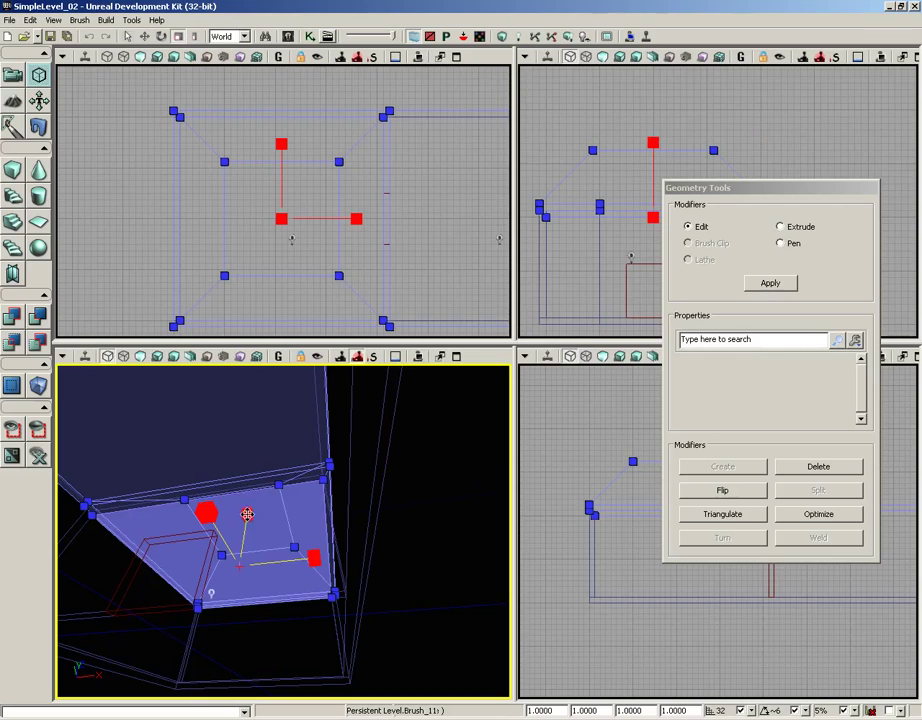
{"action": "mouse_move", "coordinate": [245, 510]}
{"action": "left_mouse_down"}
{"action": "mouse_move", "coordinate": [245, 539]}
{"action": "mouse_move", "coordinate": [240, 450]}
{"action": "left_mouse_up"}
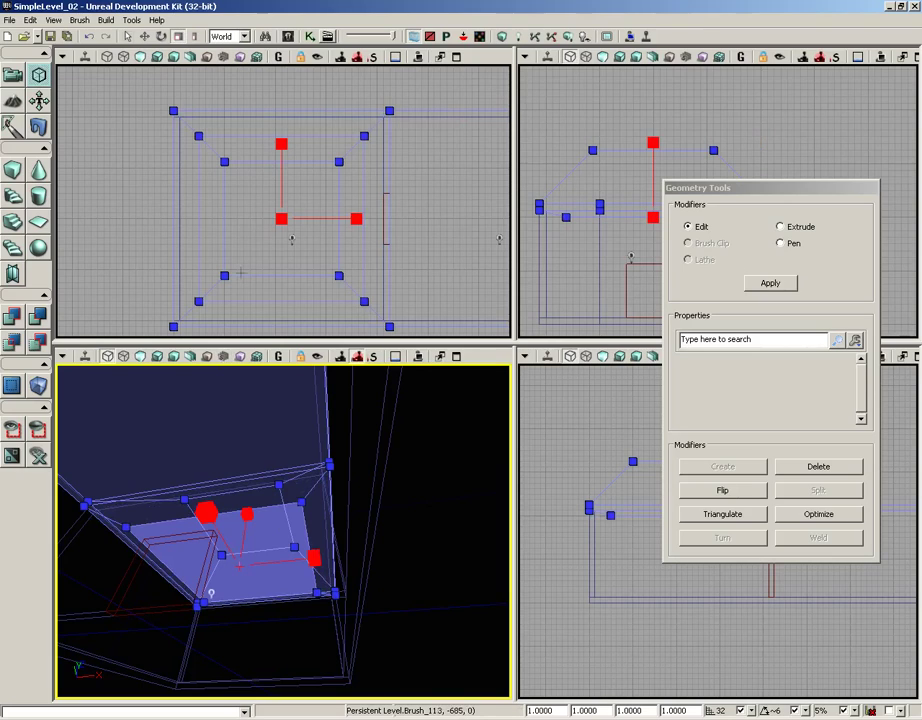
In a maximized top viewport, move the scaled face's upper-left vertex onto the room's upper-left inner wall corner
{"action": "left_click", "coordinate": [456, 57]}
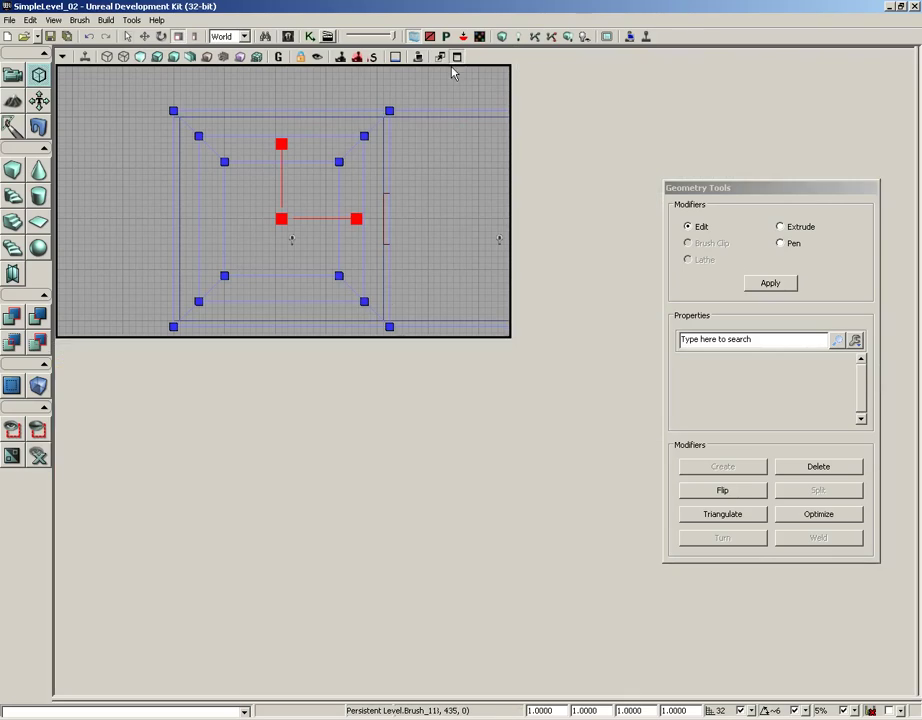
{"action": "left_click", "coordinate": [325, 256]}
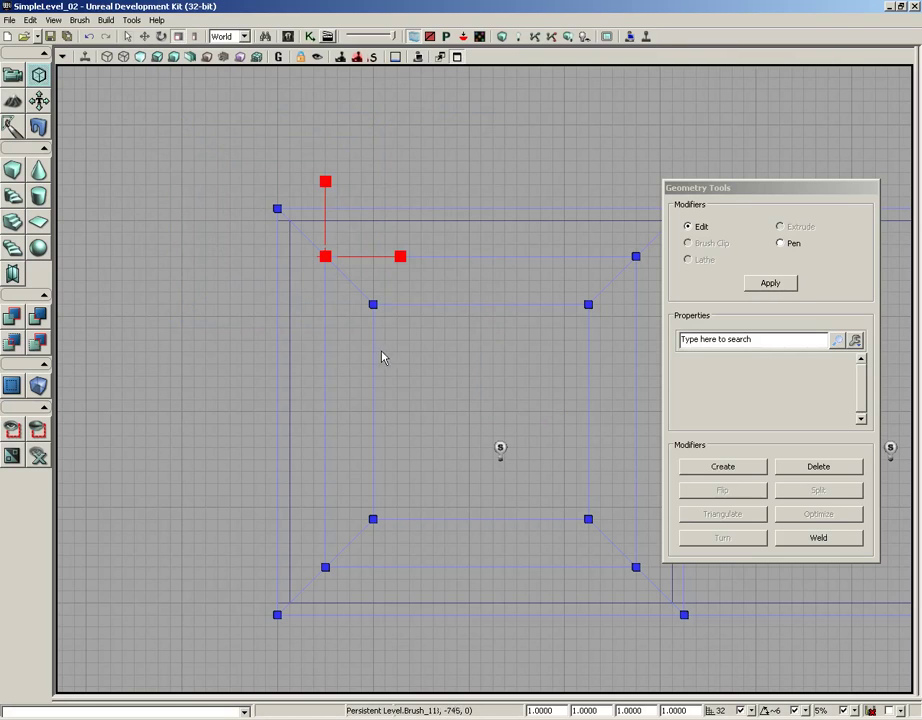
{"action": "mouse_move", "coordinate": [345, 337]}
{"action": "left_mouse_down"}
{"action": "mouse_move", "coordinate": [350, 300]}
{"action": "mouse_move", "coordinate": [381, 280]}
{"action": "mouse_move", "coordinate": [422, 327]}
{"action": "left_mouse_up"}
{"action": "scroll", "coordinate": [381, 290], "scroll_direction": "up", "scroll_amount": 4}
{"action": "key", "text": "space"}
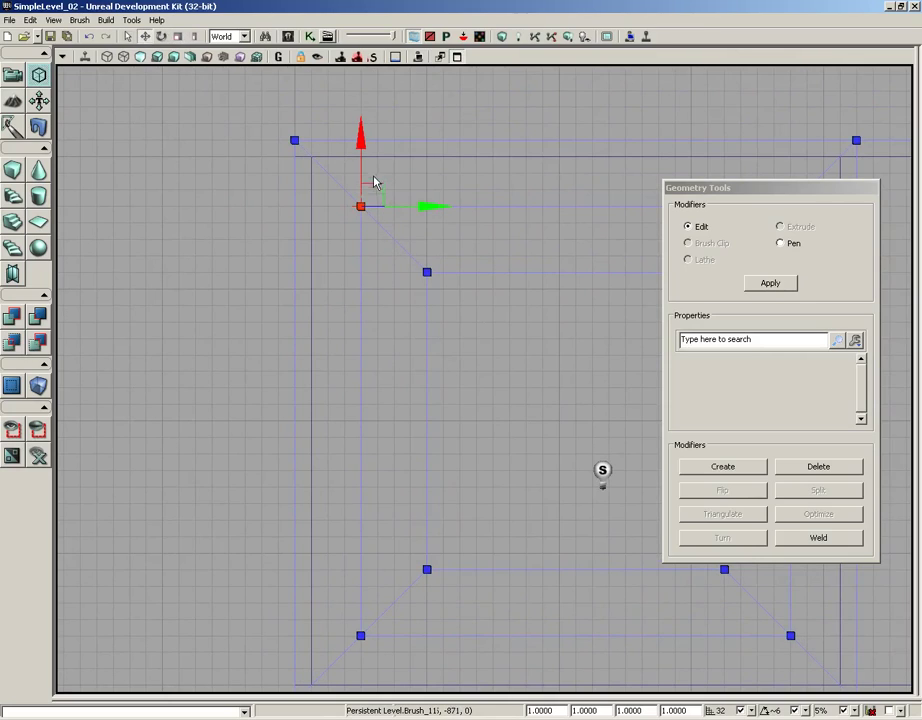
{"action": "left_click_drag", "start_coordinate": [428, 200], "coordinate": [372, 206]}
{"action": "mouse_move", "coordinate": [311, 140]}
{"action": "left_mouse_down"}
{"action": "mouse_move", "coordinate": [313, 117]}
{"action": "mouse_move", "coordinate": [315, 164]}
{"action": "mouse_move", "coordinate": [317, 110]}
{"action": "mouse_move", "coordinate": [318, 133]}
{"action": "left_mouse_up"}
{"action": "left_click", "coordinate": [311, 206]}
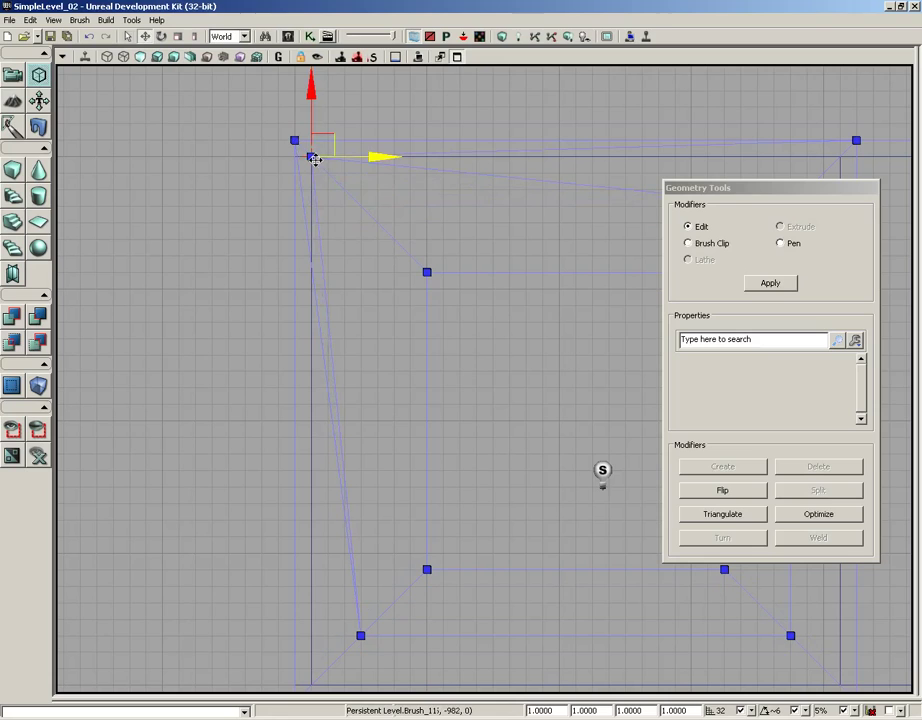
Move the underside face's upper-right vertex onto the room's upper-right inner wall corner
{"action": "left_click_drag", "start_coordinate": [520, 232], "coordinate": [270, 244]}
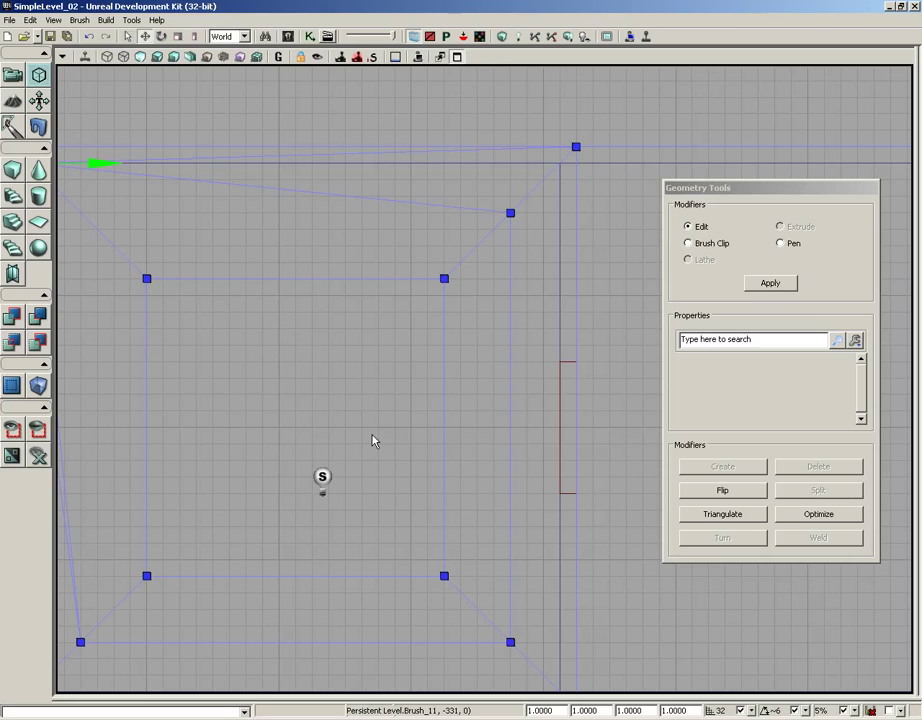
{"action": "left_click_drag", "start_coordinate": [391, 317], "coordinate": [240, 368]}
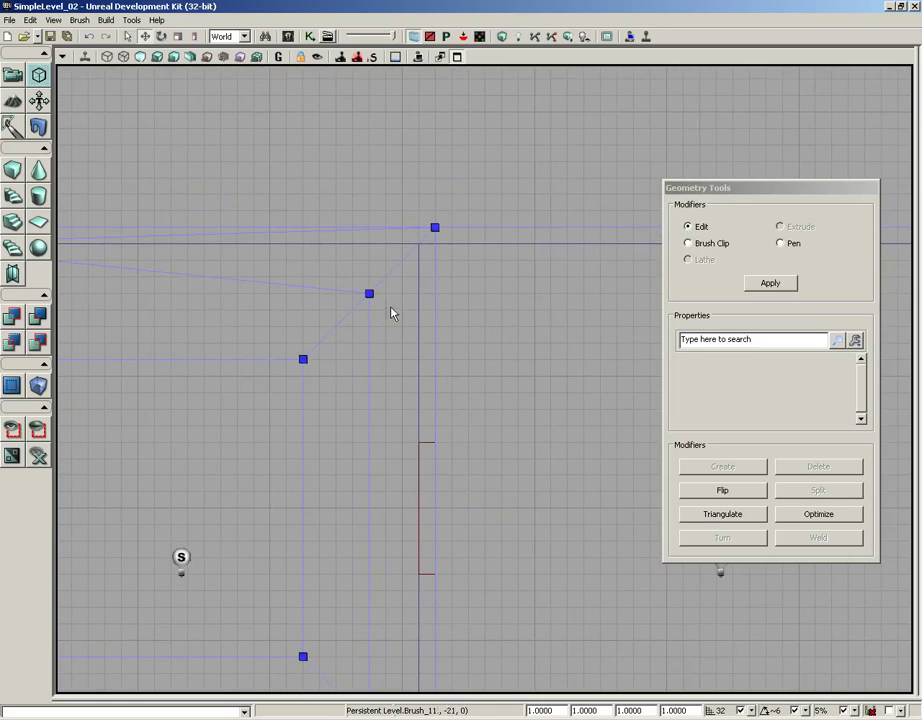
{"action": "left_click", "coordinate": [369, 293]}
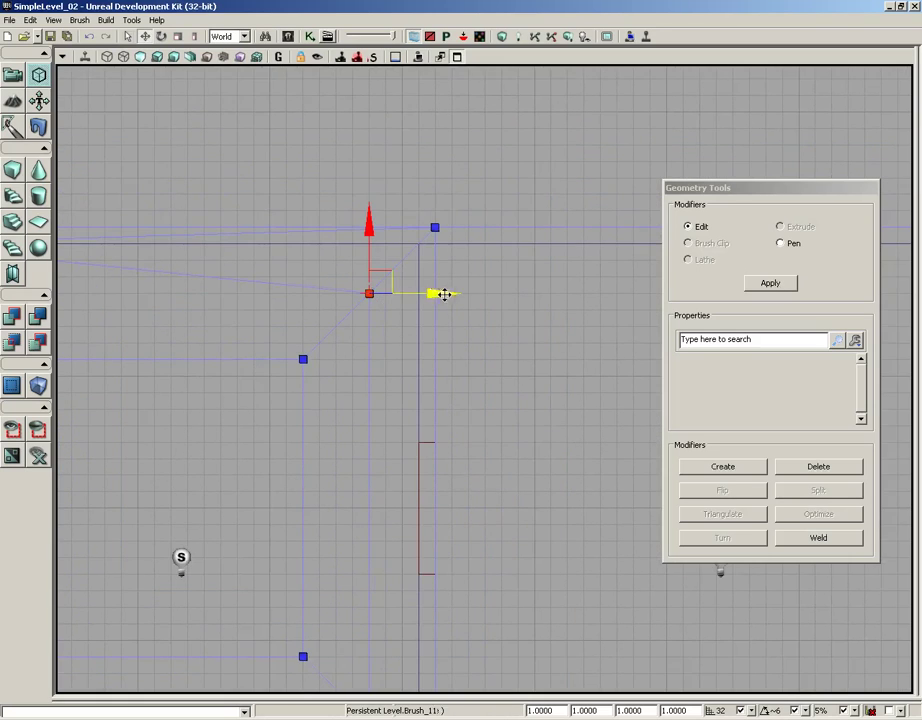
{"action": "left_click_drag", "start_coordinate": [445, 294], "coordinate": [475, 301]}
{"action": "left_click", "coordinate": [474, 301]}
{"action": "left_click", "coordinate": [419, 293]}
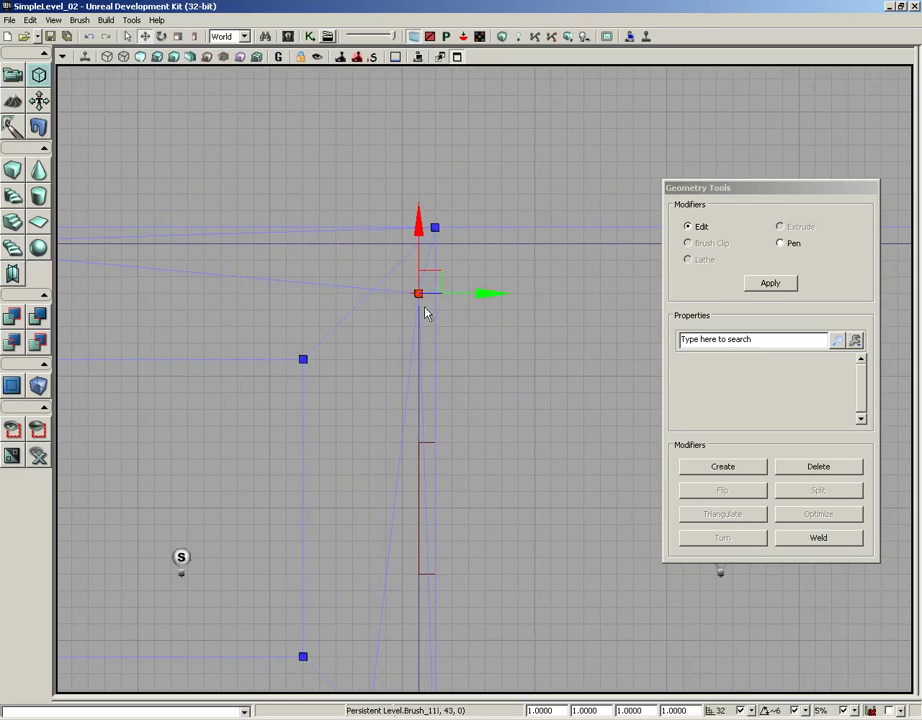
{"action": "left_click_drag", "start_coordinate": [420, 226], "coordinate": [422, 187]}
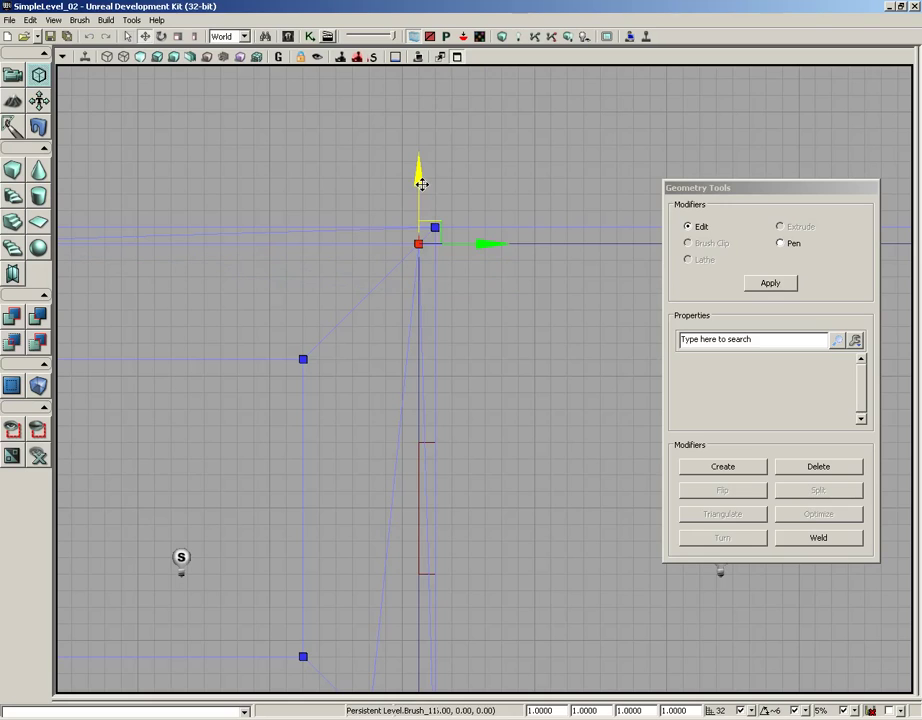
Move the underside face's lower-right vertex onto the room's lower-right inner wall corner
{"action": "left_click_drag", "start_coordinate": [372, 368], "coordinate": [493, 390]}
{"action": "left_click", "coordinate": [323, 352]}
{"action": "left_click", "coordinate": [388, 385]}
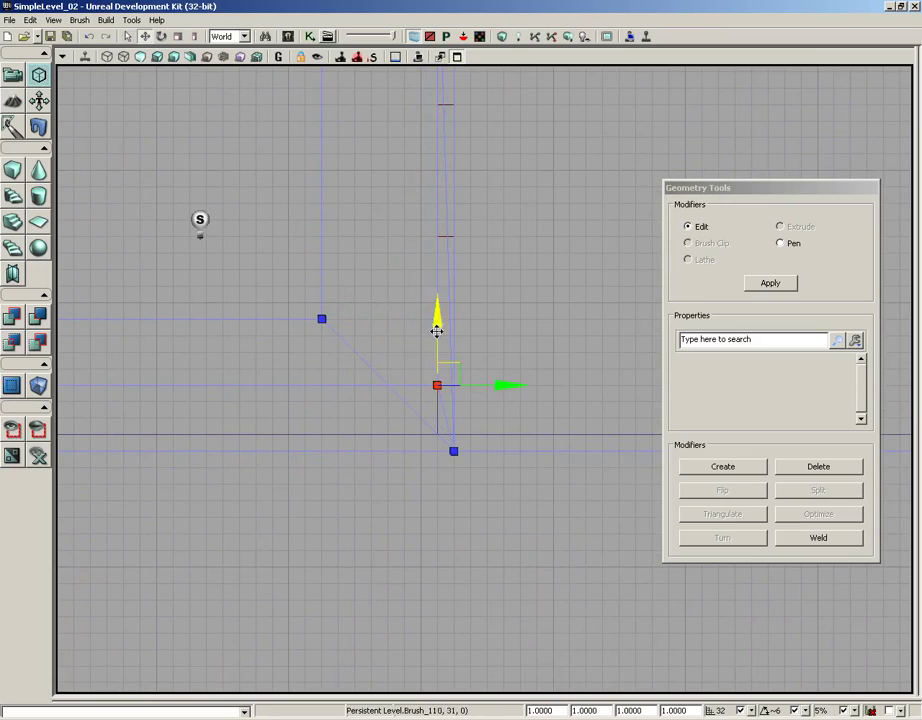
{"action": "left_click_drag", "start_coordinate": [436, 323], "coordinate": [438, 370]}
{"action": "left_click", "coordinate": [447, 436]}
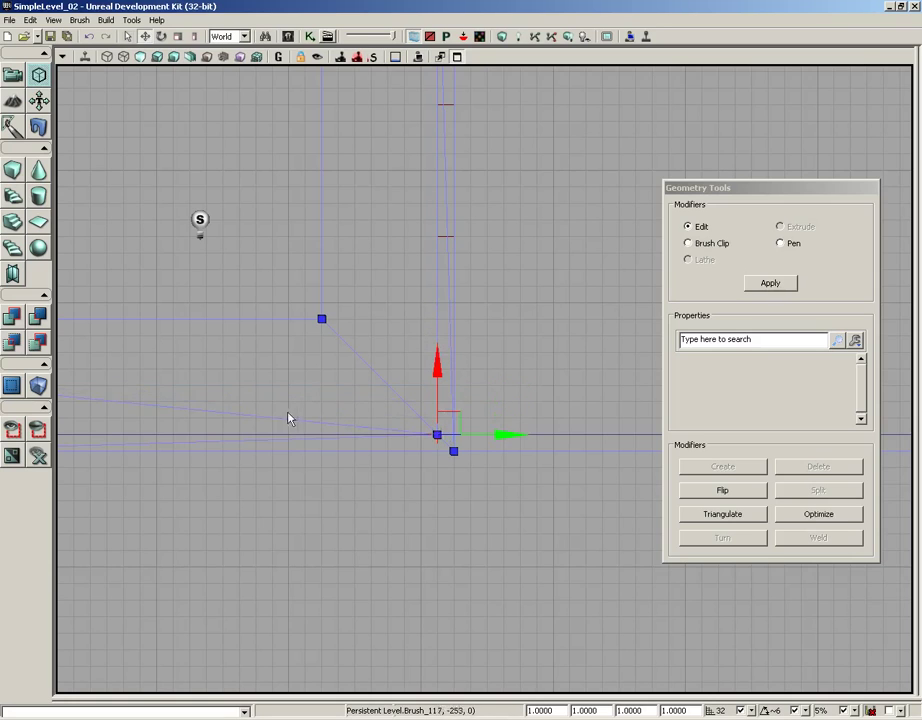
Move the underside face's lower-left vertex diagonally onto the room's lower-left inner wall corner and restore the four viewports
{"action": "scroll", "coordinate": [630, 405], "scroll_direction": "down", "scroll_amount": 2}
{"action": "left_click_drag", "start_coordinate": [630, 405], "coordinate": [410, 389]}
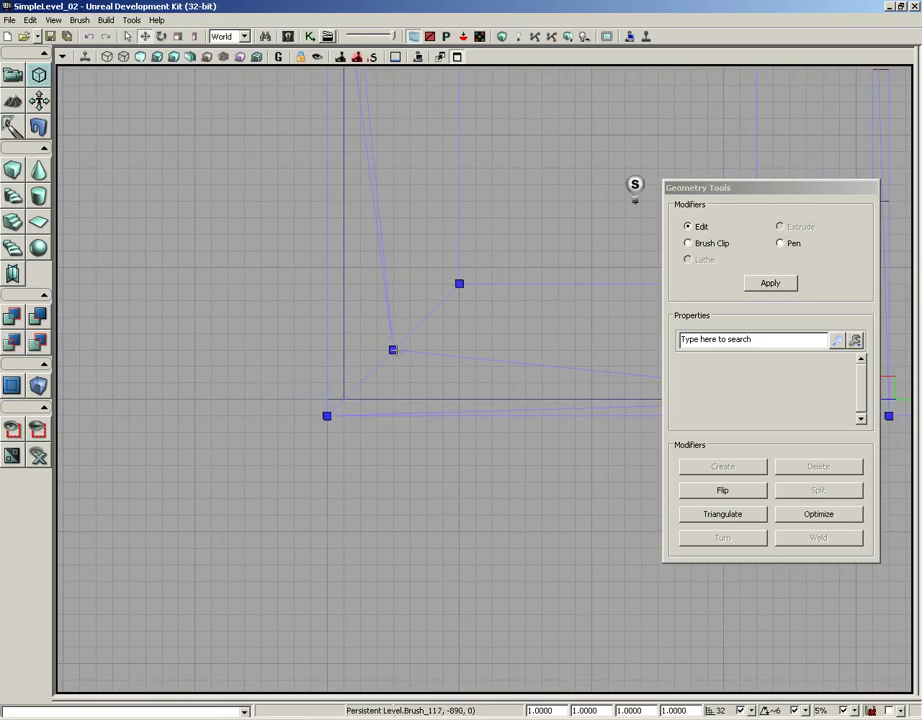
{"action": "left_click", "coordinate": [393, 349]}
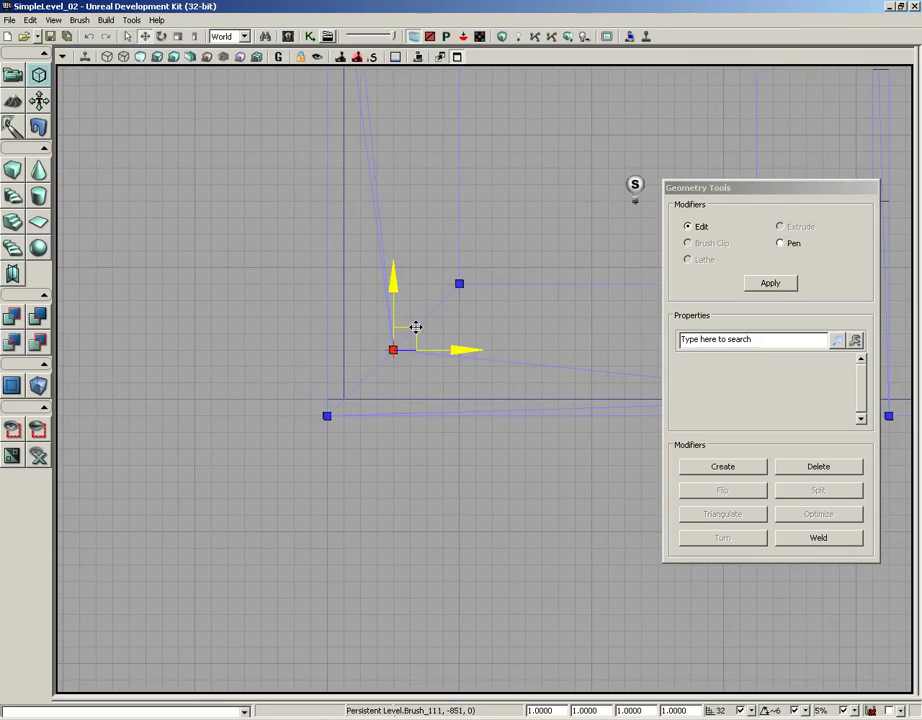
{"action": "left_click_drag", "start_coordinate": [415, 327], "coordinate": [379, 381]}
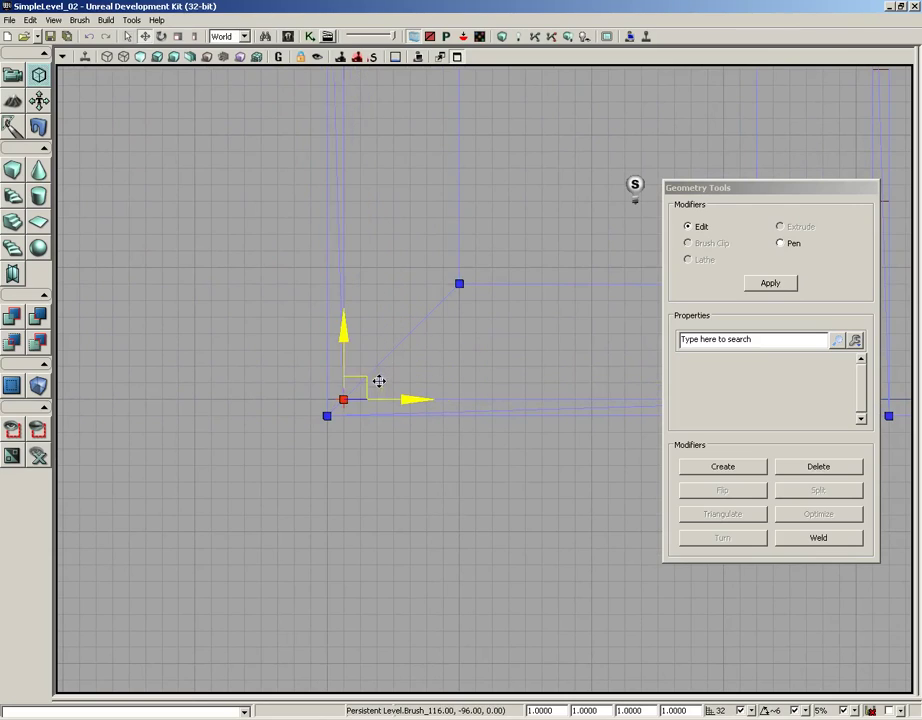
{"action": "left_click_drag", "start_coordinate": [417, 204], "coordinate": [302, 460]}
{"action": "scroll", "coordinate": [298, 460], "scroll_direction": "down", "scroll_amount": 4}
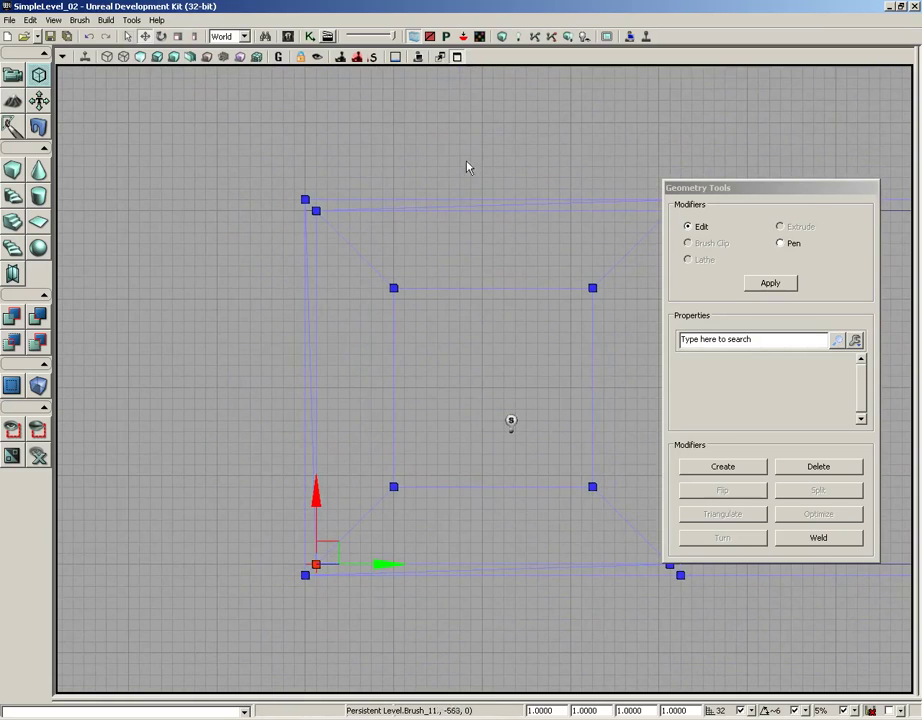
{"action": "left_click", "coordinate": [456, 58]}
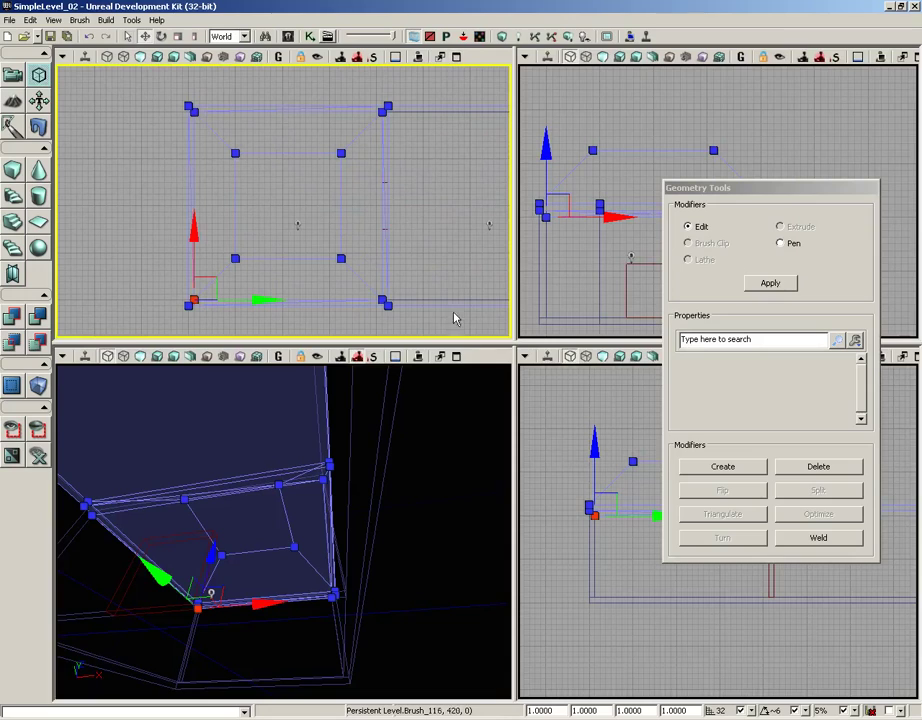
In a maximized side viewport, select the lowered underside vertices and raise them level with the ceiling slab's bottom edge
{"action": "left_click_drag", "start_coordinate": [765, 193], "coordinate": [742, 222]}
{"action": "left_click", "coordinate": [917, 357]}
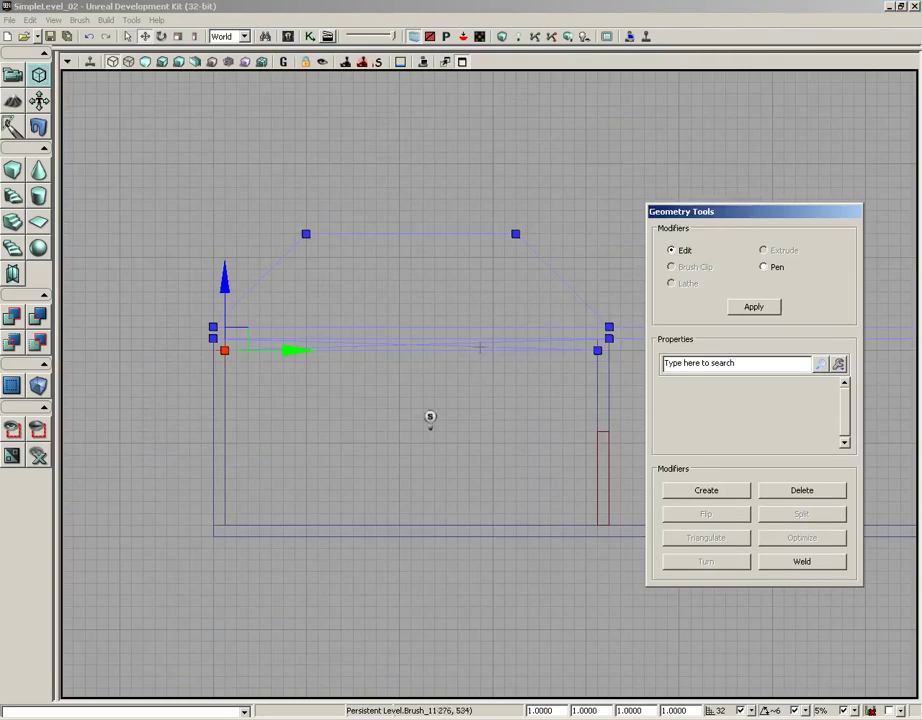
{"action": "scroll", "coordinate": [455, 430], "scroll_direction": "down", "scroll_amount": 4}
{"action": "mouse_move", "coordinate": [453, 413]}
{"action": "right_mouse_down"}
{"action": "mouse_move", "coordinate": [395, 424]}
{"action": "mouse_move", "coordinate": [372, 418]}
{"action": "mouse_move", "coordinate": [739, 417]}
{"action": "right_mouse_up"}
{"action": "scroll", "coordinate": [372, 418], "scroll_direction": "up", "scroll_amount": 8}
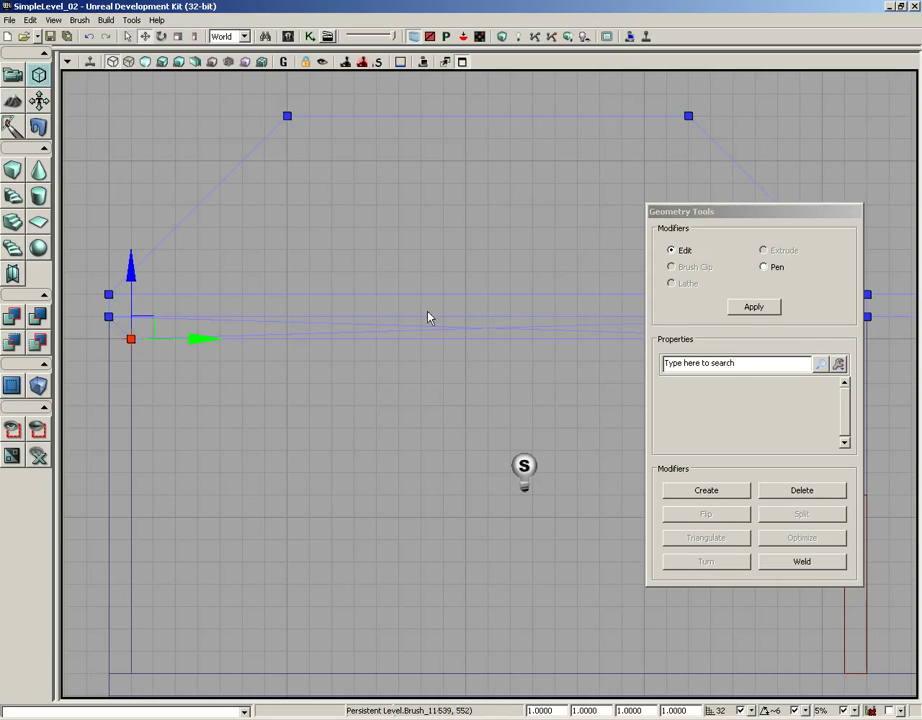
{"action": "scroll", "coordinate": [322, 405], "scroll_direction": "down", "scroll_amount": 5}
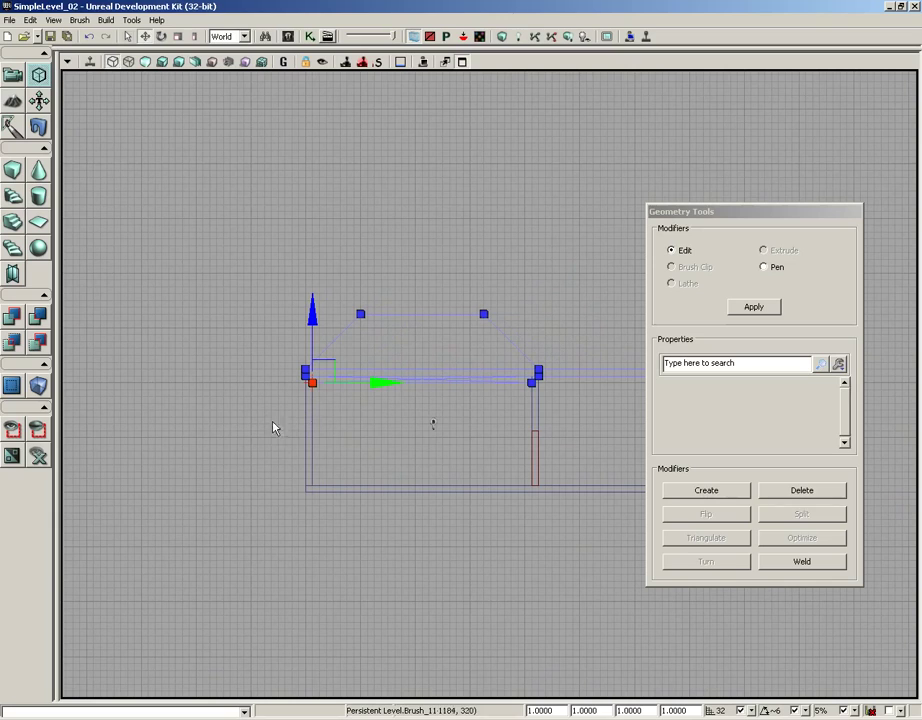
{"action": "left_click_drag", "start_coordinate": [286, 435], "coordinate": [531, 384], "text": "ctrl+alt"}
{"action": "scroll", "coordinate": [249, 401], "scroll_direction": "up", "scroll_amount": 4}
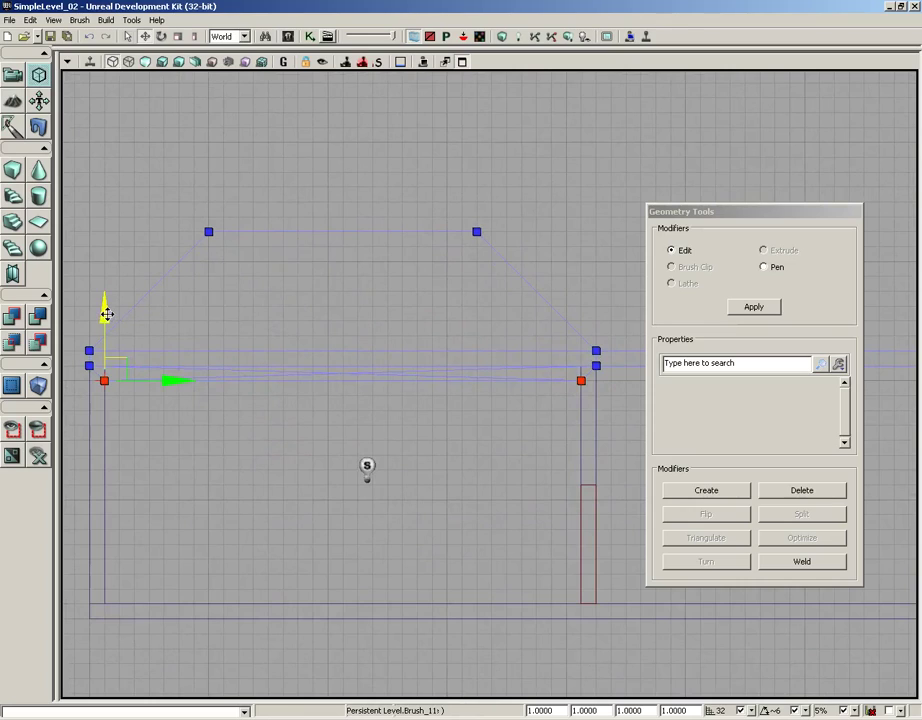
{"action": "left_click_drag", "start_coordinate": [107, 308], "coordinate": [109, 303]}
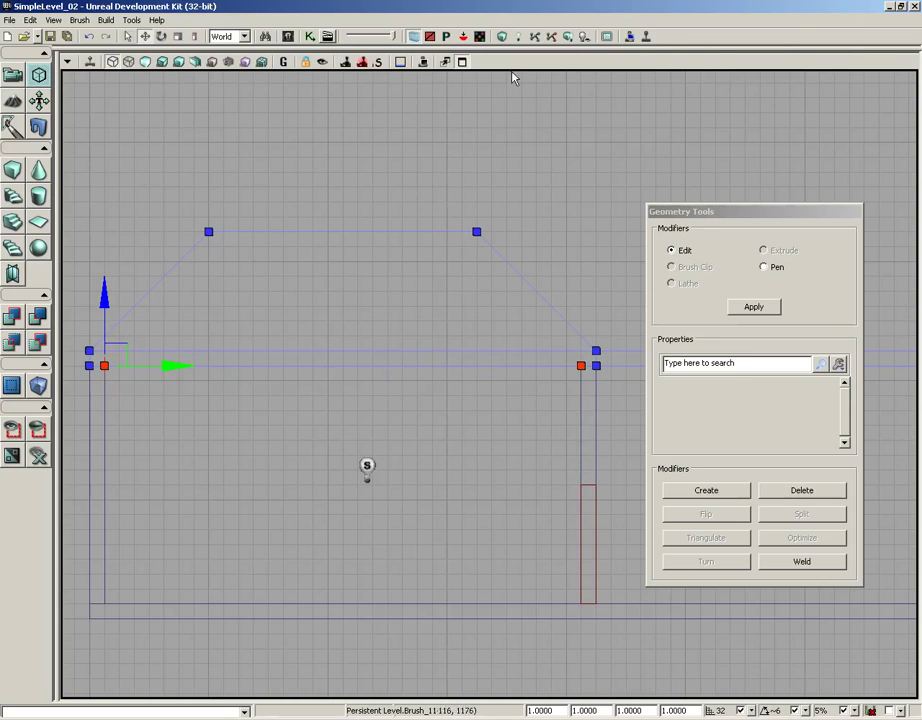
Inspect the raised vertices from below in a maximized perspective viewport and select the ceiling's underside face
{"action": "left_click", "coordinate": [463, 62]}
{"action": "right_click_drag", "start_coordinate": [414, 498], "coordinate": [391, 470]}
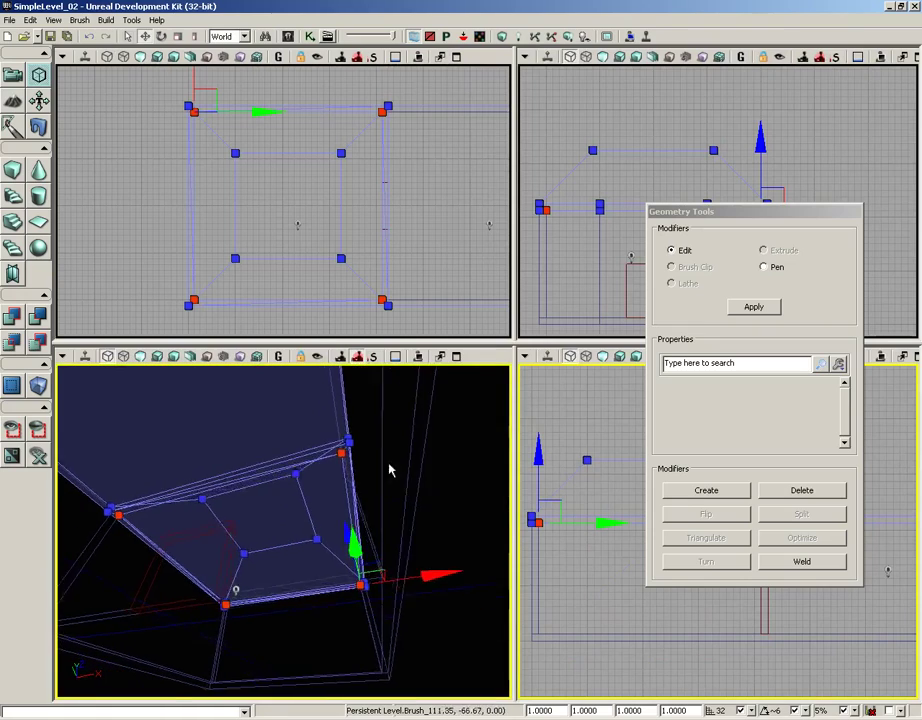
{"action": "mouse_move", "coordinate": [391, 470]}
{"action": "left_mouse_down"}
{"action": "mouse_move", "coordinate": [379, 370]}
{"action": "mouse_move", "coordinate": [362, 374]}
{"action": "left_mouse_up"}
{"action": "right_click_drag", "start_coordinate": [375, 582], "coordinate": [369, 541]}
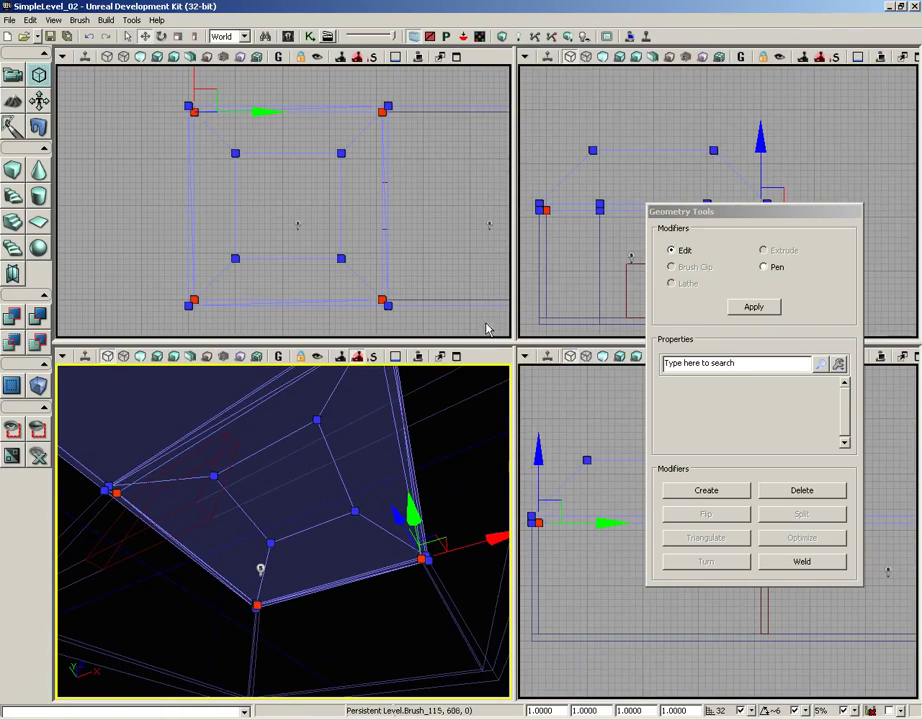
{"action": "left_click", "coordinate": [457, 356]}
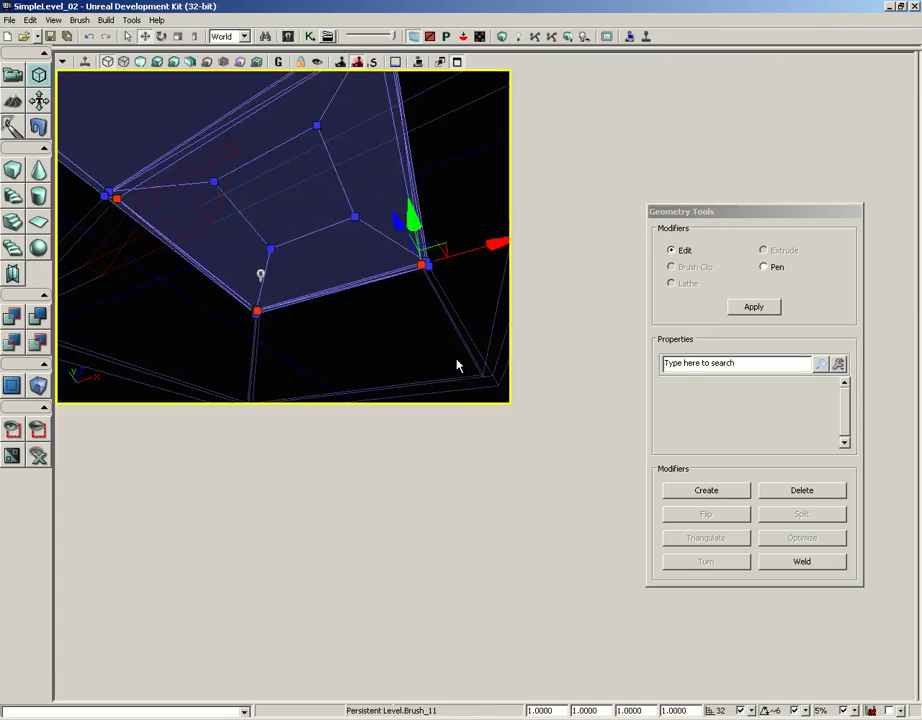
{"action": "mouse_move", "coordinate": [352, 541]}
{"action": "left_mouse_down"}
{"action": "mouse_move", "coordinate": [480, 551]}
{"action": "mouse_move", "coordinate": [372, 545]}
{"action": "left_mouse_up"}
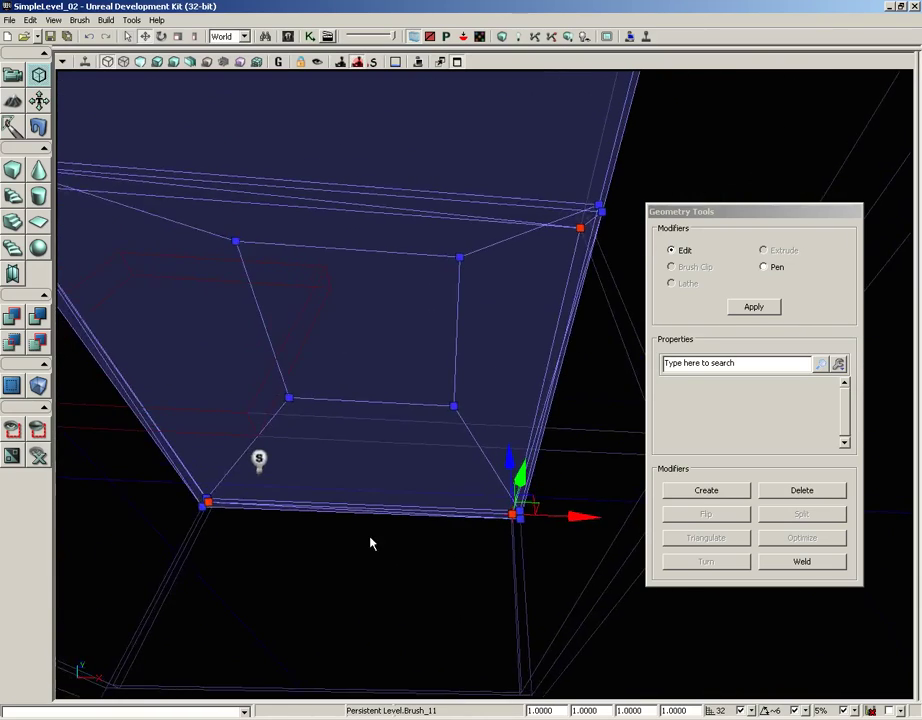
{"action": "right_click_drag", "start_coordinate": [372, 545], "coordinate": [372, 505]}
{"action": "left_click", "coordinate": [372, 408]}
{"action": "mouse_move", "coordinate": [425, 592]}
{"action": "middle_mouse_down"}
{"action": "mouse_move", "coordinate": [447, 607]}
{"action": "mouse_move", "coordinate": [407, 607]}
{"action": "middle_mouse_up"}
{"action": "right_click_drag", "start_coordinate": [407, 607], "coordinate": [373, 580]}
{"action": "left_click_drag", "start_coordinate": [373, 580], "coordinate": [401, 638]}
{"action": "middle_click_drag", "start_coordinate": [401, 638], "coordinate": [403, 712]}
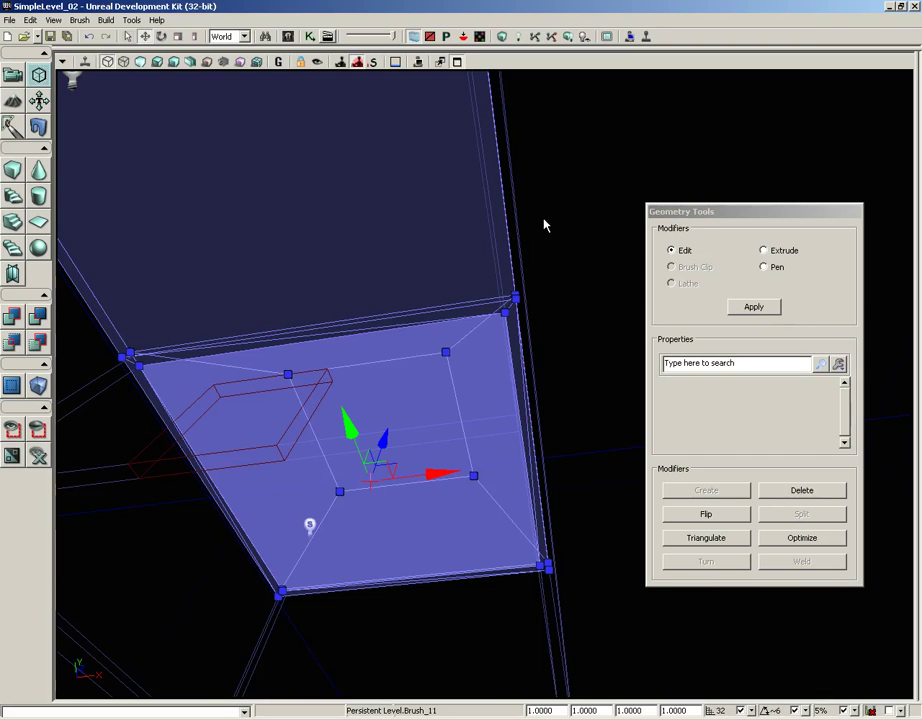
Deselect the face, reselect the ceiling brush, and optimize its geometry
{"action": "scroll", "coordinate": [560, 210], "scroll_direction": "down", "scroll_amount": 5}
{"action": "right_click_drag", "start_coordinate": [542, 254], "coordinate": [543, 344]}
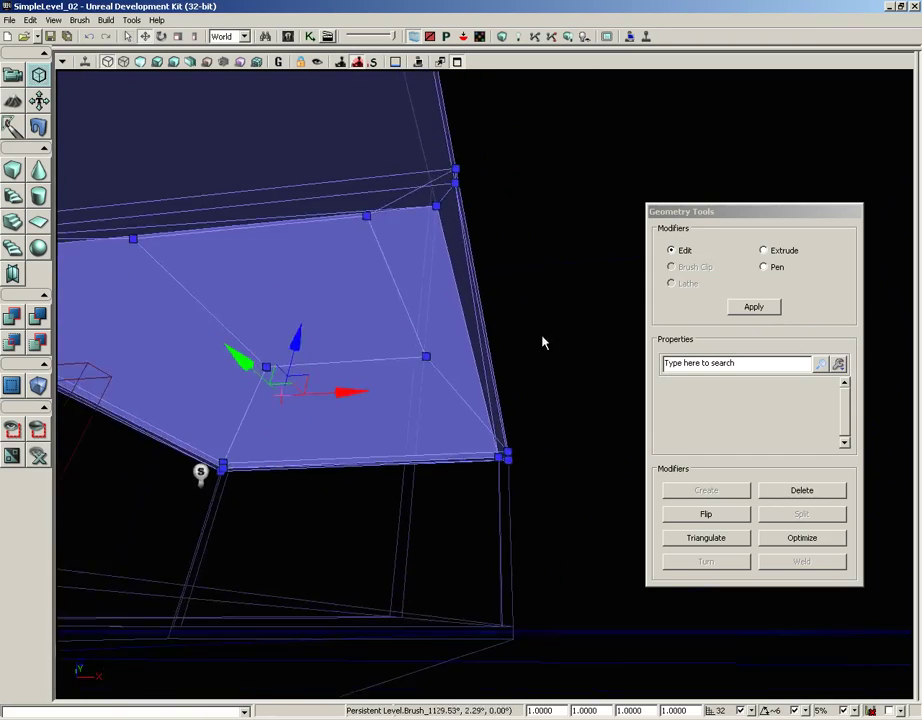
{"action": "middle_click_drag", "start_coordinate": [543, 344], "coordinate": [545, 134]}
{"action": "left_click", "coordinate": [397, 307]}
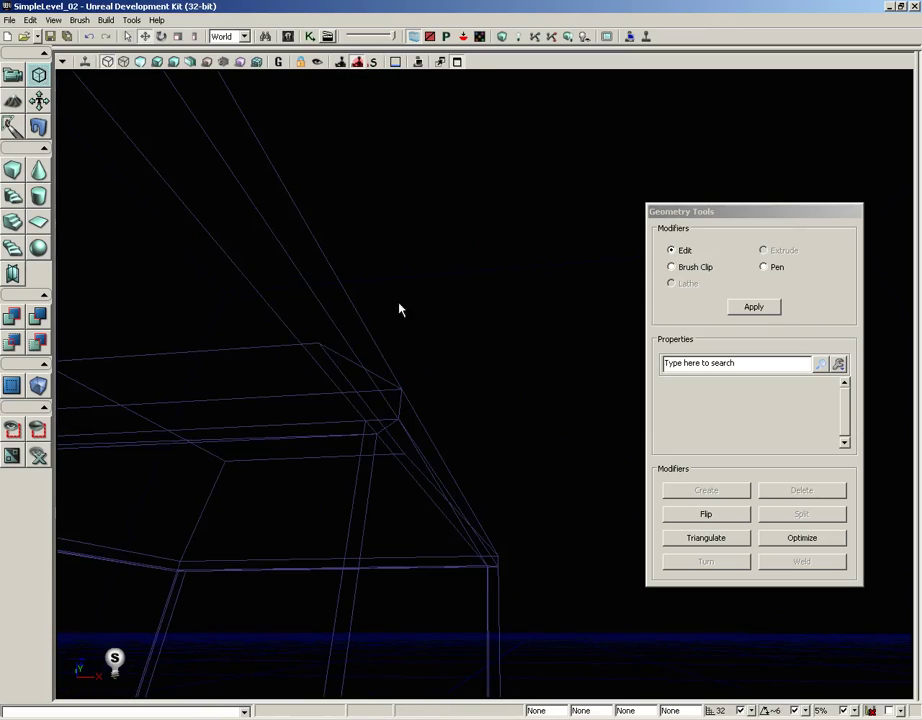
{"action": "left_click", "coordinate": [356, 311]}
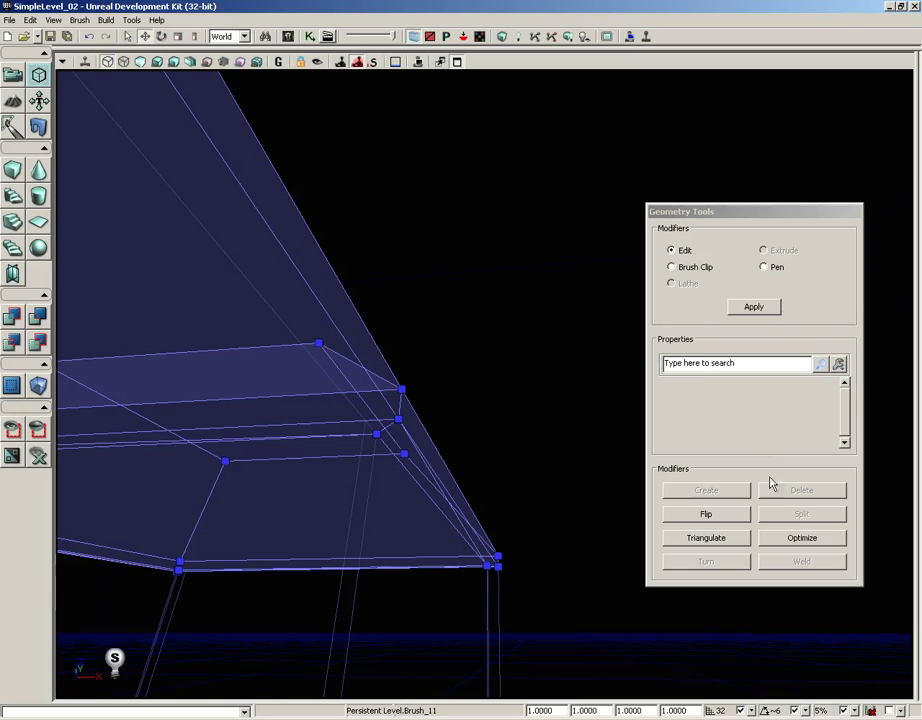
{"action": "left_click", "coordinate": [787, 543]}
Examine the ceiling brush from below and from the side, and select the underside face beneath the raised section
{"action": "right_click_drag", "start_coordinate": [524, 432], "coordinate": [517, 375]}
{"action": "mouse_move", "coordinate": [517, 375]}
{"action": "middle_mouse_down"}
{"action": "mouse_move", "coordinate": [489, 422]}
{"action": "mouse_move", "coordinate": [480, 490]}
{"action": "middle_mouse_up"}
{"action": "mouse_move", "coordinate": [480, 490]}
{"action": "right_mouse_down"}
{"action": "mouse_move", "coordinate": [372, 488]}
{"action": "mouse_move", "coordinate": [344, 478]}
{"action": "right_mouse_up"}
{"action": "left_click_drag", "start_coordinate": [344, 478], "coordinate": [481, 479]}
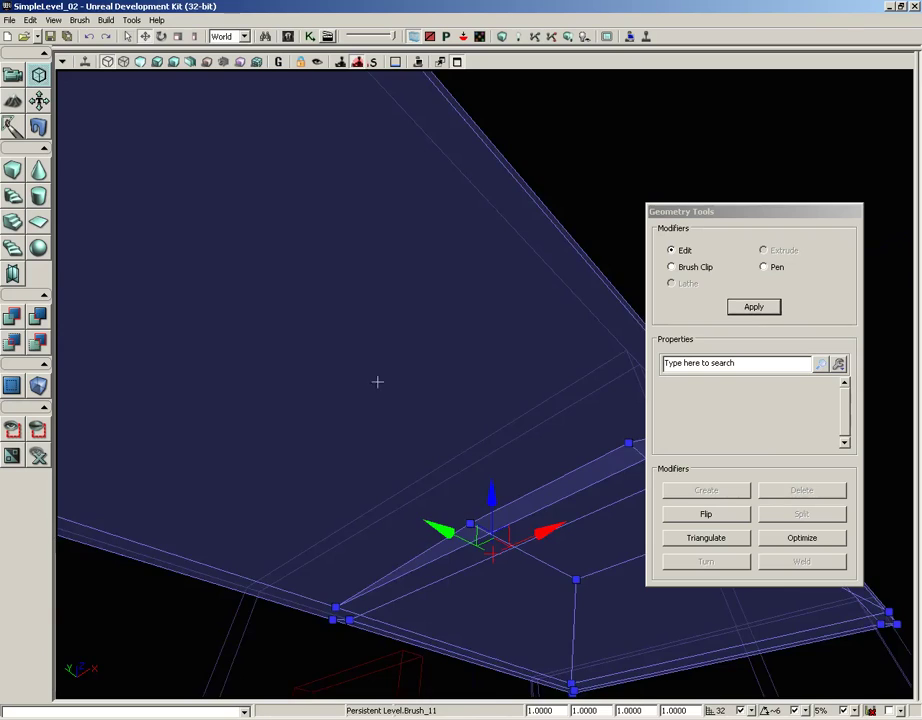
{"action": "left_click_drag", "start_coordinate": [377, 381], "coordinate": [350, 457]}
{"action": "middle_click_drag", "start_coordinate": [350, 457], "coordinate": [617, 469]}
{"action": "mouse_move", "coordinate": [617, 469]}
{"action": "left_mouse_down"}
{"action": "mouse_move", "coordinate": [507, 584]}
{"action": "mouse_move", "coordinate": [455, 609]}
{"action": "mouse_move", "coordinate": [402, 609]}
{"action": "left_mouse_up"}
{"action": "mouse_move", "coordinate": [425, 345]}
{"action": "left_mouse_down"}
{"action": "mouse_move", "coordinate": [452, 275]}
{"action": "mouse_move", "coordinate": [428, 130]}
{"action": "mouse_move", "coordinate": [598, 118]}
{"action": "mouse_move", "coordinate": [591, 76]}
{"action": "mouse_move", "coordinate": [541, 142]}
{"action": "mouse_move", "coordinate": [468, 402]}
{"action": "mouse_move", "coordinate": [450, 347]}
{"action": "left_mouse_up"}
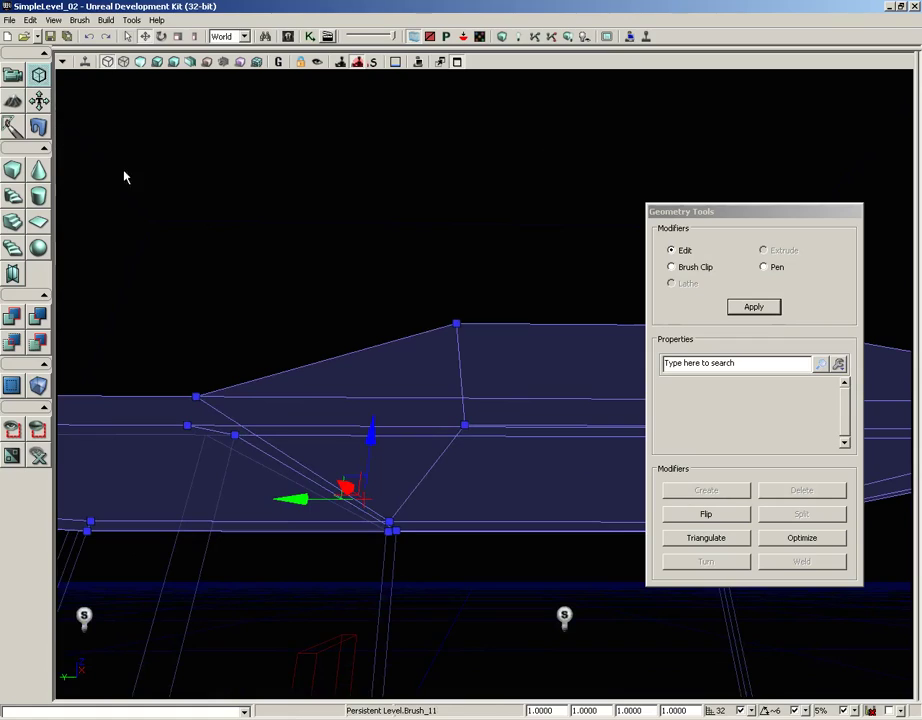
{"action": "mouse_move", "coordinate": [125, 177]}
{"action": "left_mouse_down"}
{"action": "mouse_move", "coordinate": [179, 119]}
{"action": "mouse_move", "coordinate": [179, 154]}
{"action": "mouse_move", "coordinate": [210, 123]}
{"action": "mouse_move", "coordinate": [109, 230]}
{"action": "mouse_move", "coordinate": [319, 179]}
{"action": "left_mouse_up"}
{"action": "left_click", "coordinate": [441, 240]}
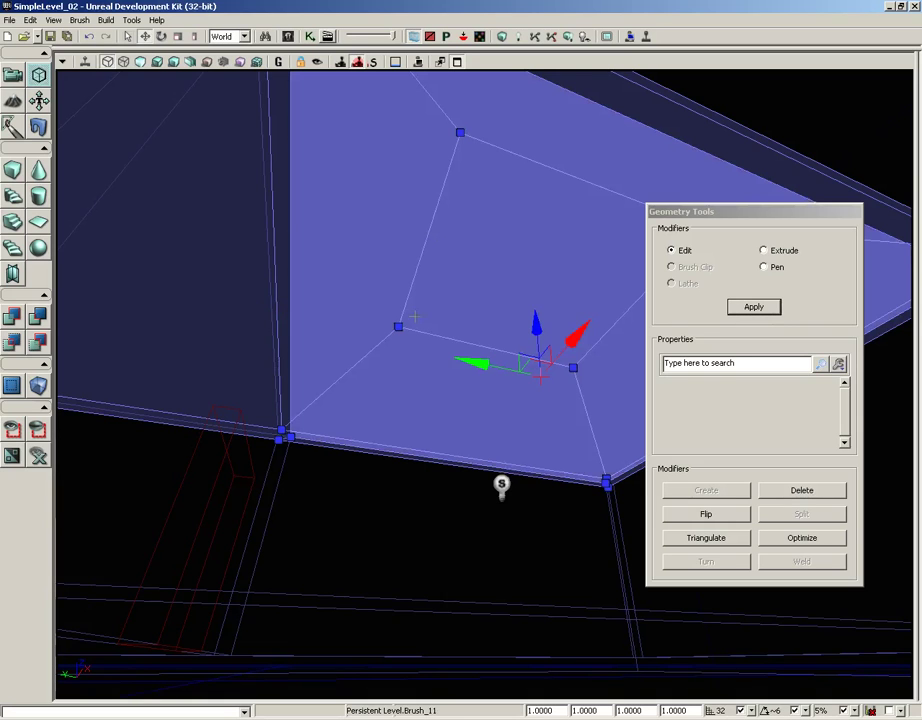
{"action": "mouse_move", "coordinate": [356, 407]}
{"action": "middle_mouse_down"}
{"action": "mouse_move", "coordinate": [706, 407]}
{"action": "mouse_move", "coordinate": [689, 298]}
{"action": "middle_mouse_up"}
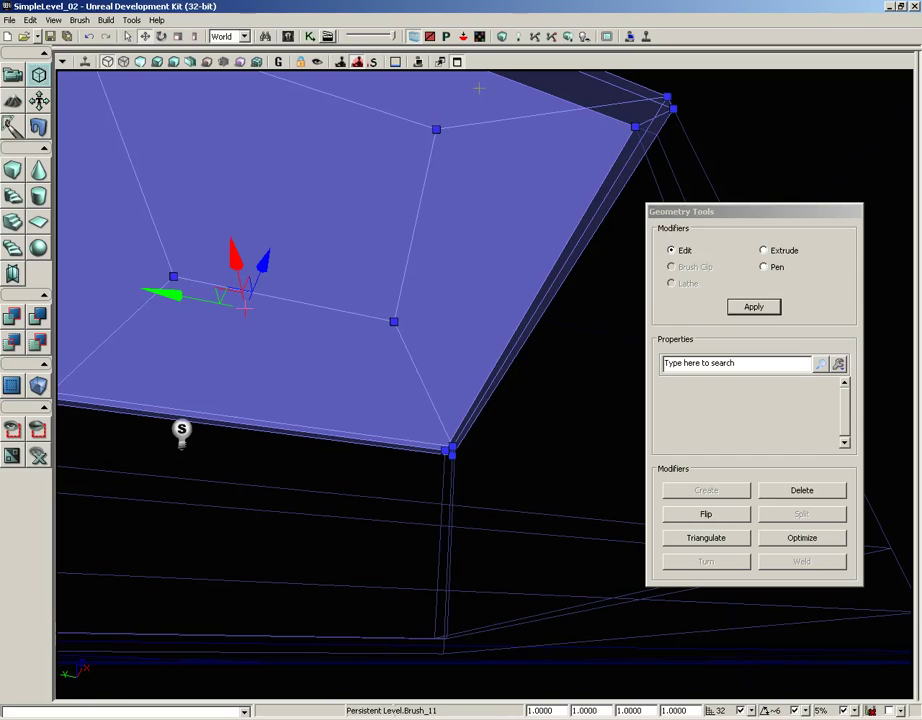
Extrude the underside face beneath the raised section with Length 32 and 1 segment, scaling it down into a smaller inset face
{"action": "mouse_move", "coordinate": [438, 375]}
{"action": "right_mouse_down"}
{"action": "mouse_move", "coordinate": [408, 407]}
{"action": "mouse_move", "coordinate": [402, 380]}
{"action": "right_mouse_up"}
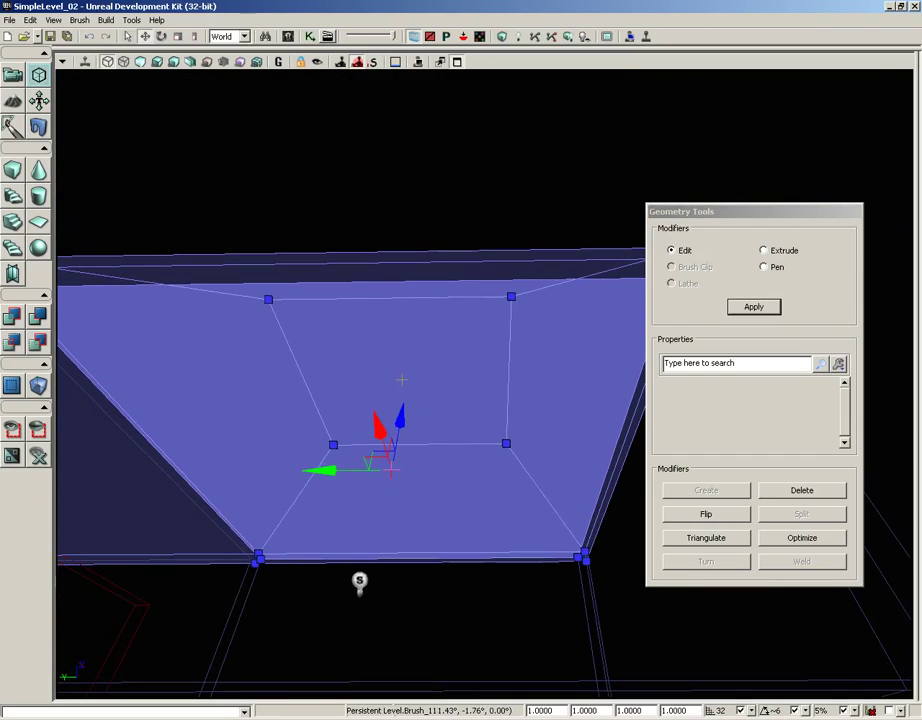
{"action": "left_click", "coordinate": [765, 251]}
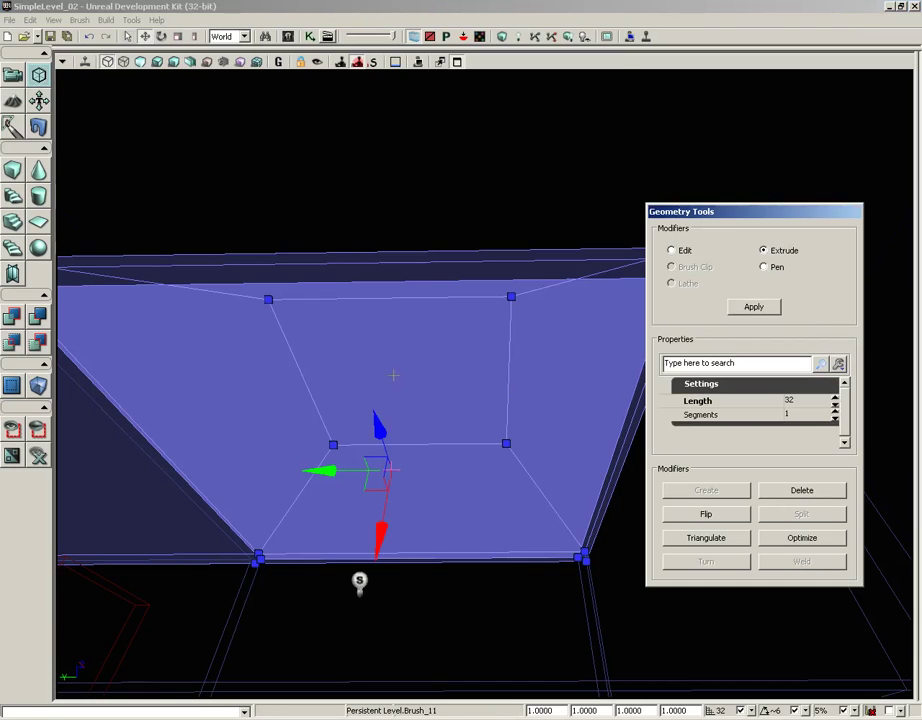
{"action": "key", "text": "space"}
{"action": "key", "text": "space"}
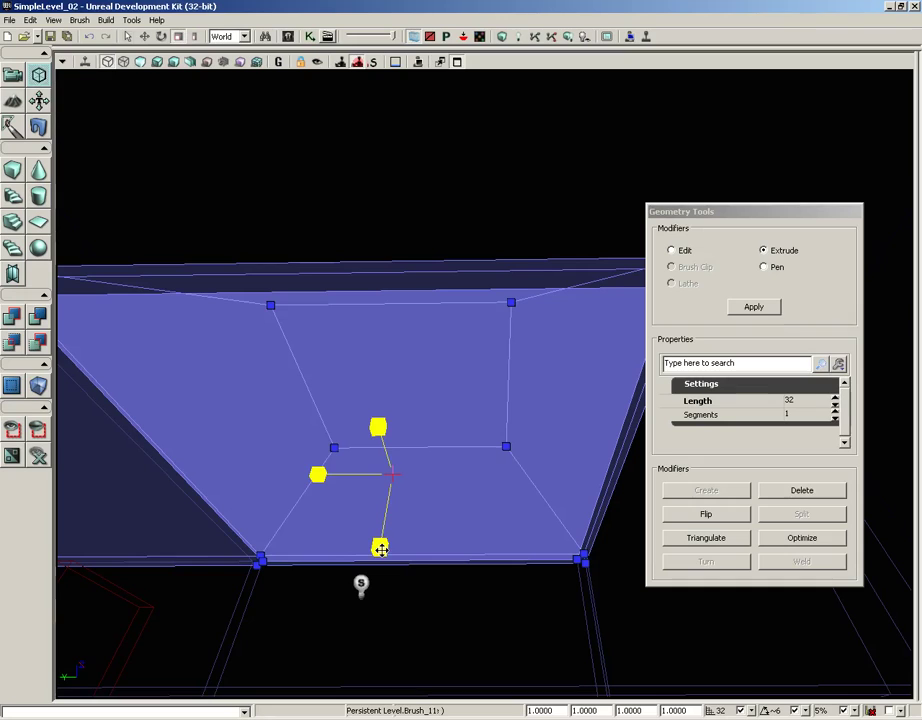
{"action": "left_click_drag", "start_coordinate": [381, 544], "coordinate": [382, 414]}
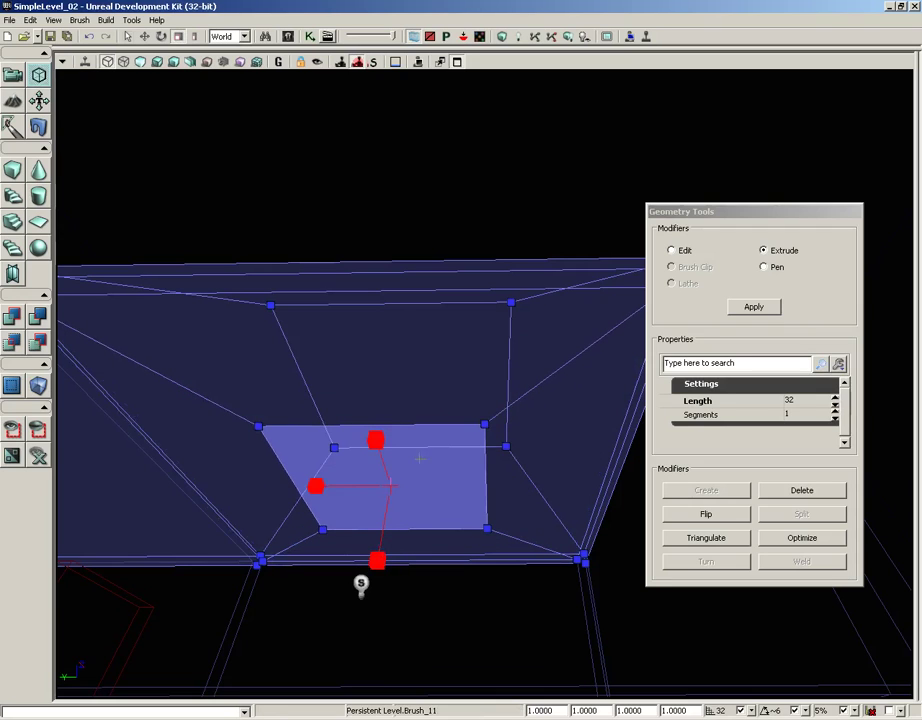
{"action": "mouse_move", "coordinate": [422, 347]}
{"action": "left_mouse_down"}
{"action": "mouse_move", "coordinate": [412, 426]}
{"action": "mouse_move", "coordinate": [454, 312]}
{"action": "left_mouse_up"}
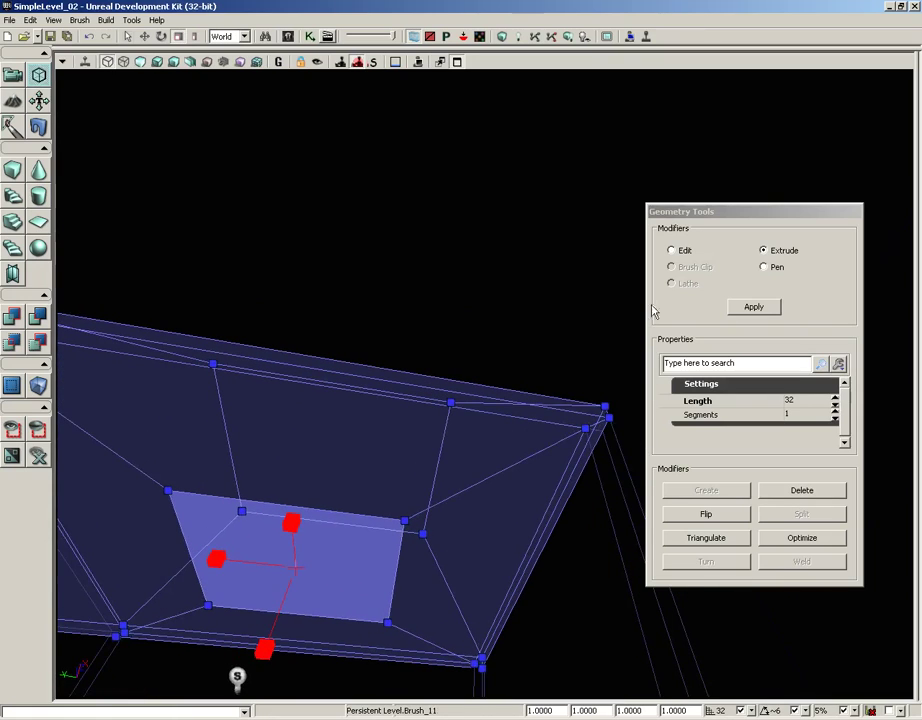
In Edit mode, raise the inset face into the raised section until it sits one 32-unit grid step below the top
{"action": "left_click", "coordinate": [671, 252]}
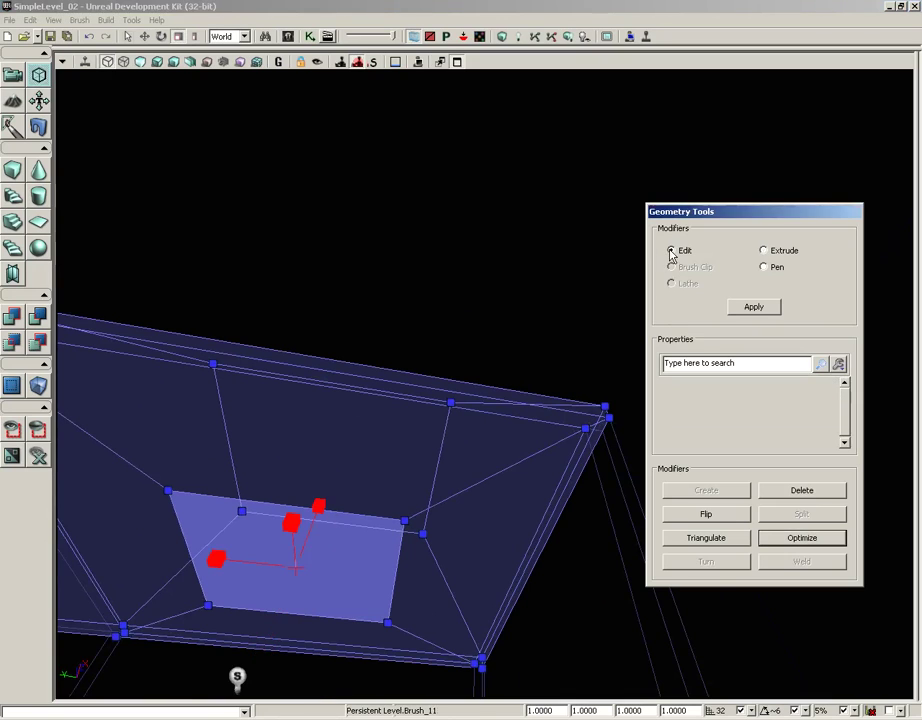
{"action": "left_click_drag", "start_coordinate": [475, 261], "coordinate": [416, 401]}
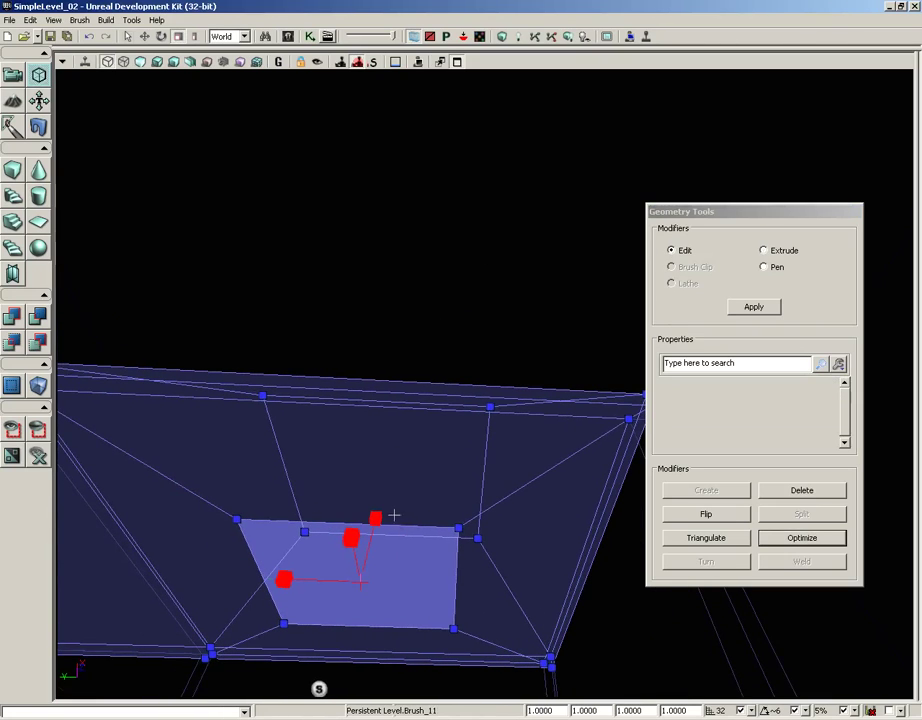
{"action": "key", "text": "space"}
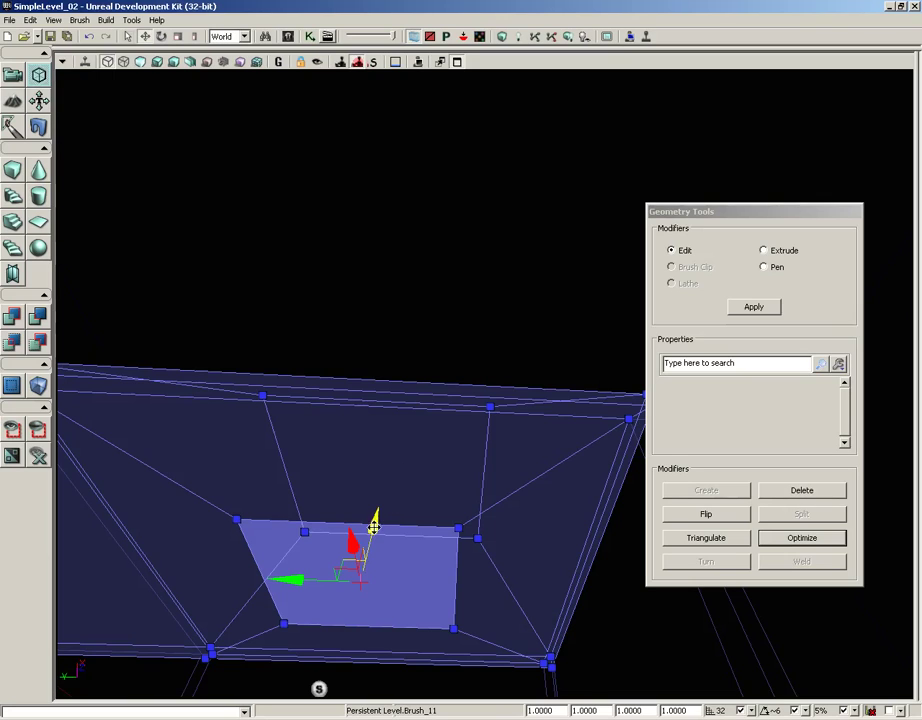
{"action": "left_click_drag", "start_coordinate": [373, 526], "coordinate": [374, 210]}
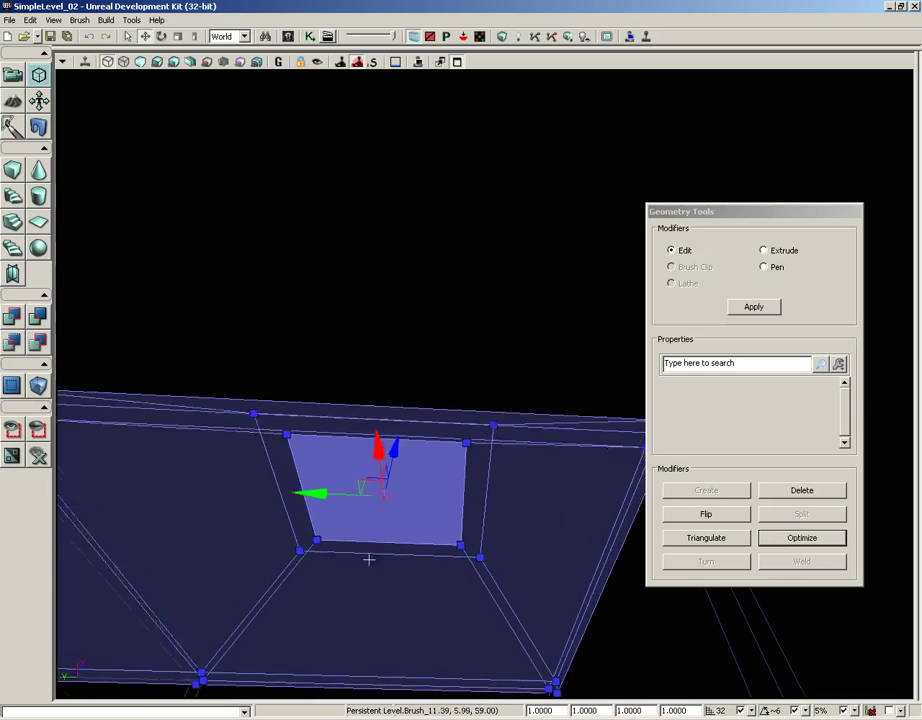
{"action": "mouse_move", "coordinate": [369, 560]}
{"action": "right_mouse_down"}
{"action": "mouse_move", "coordinate": [362, 264]}
{"action": "mouse_move", "coordinate": [364, 675]}
{"action": "mouse_move", "coordinate": [344, 662]}
{"action": "mouse_move", "coordinate": [370, 584]}
{"action": "right_mouse_up"}
{"action": "left_click_drag", "start_coordinate": [382, 452], "coordinate": [378, 460]}
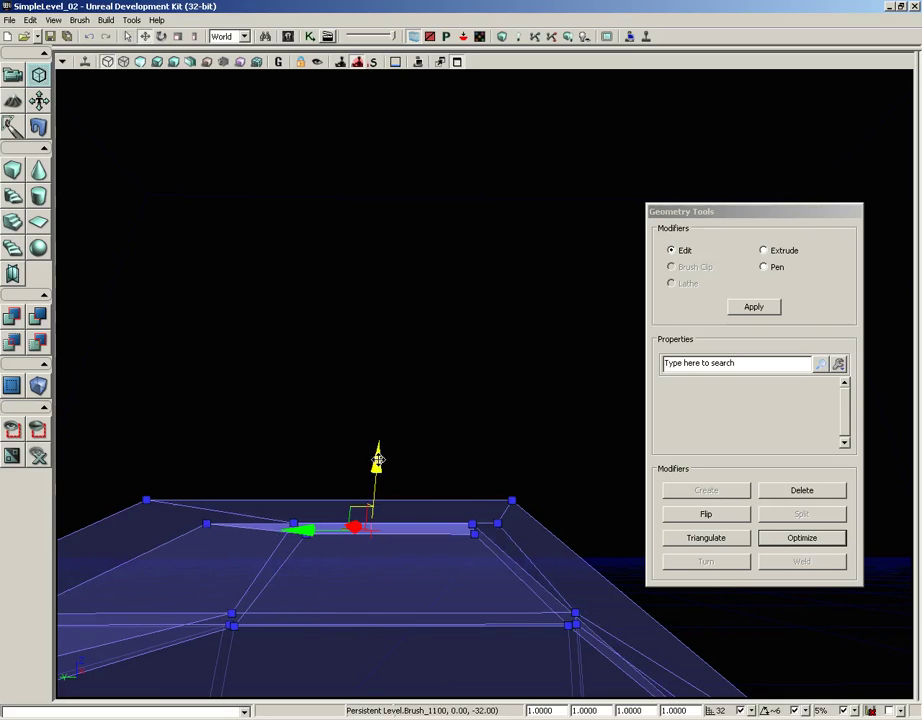
{"action": "mouse_move", "coordinate": [479, 566]}
{"action": "right_mouse_down"}
{"action": "mouse_move", "coordinate": [428, 665]}
{"action": "mouse_move", "coordinate": [651, 664]}
{"action": "mouse_move", "coordinate": [640, 690]}
{"action": "mouse_move", "coordinate": [530, 700]}
{"action": "mouse_move", "coordinate": [315, 696]}
{"action": "mouse_move", "coordinate": [210, 679]}
{"action": "mouse_move", "coordinate": [282, 679]}
{"action": "mouse_move", "coordinate": [262, 650]}
{"action": "right_mouse_up"}
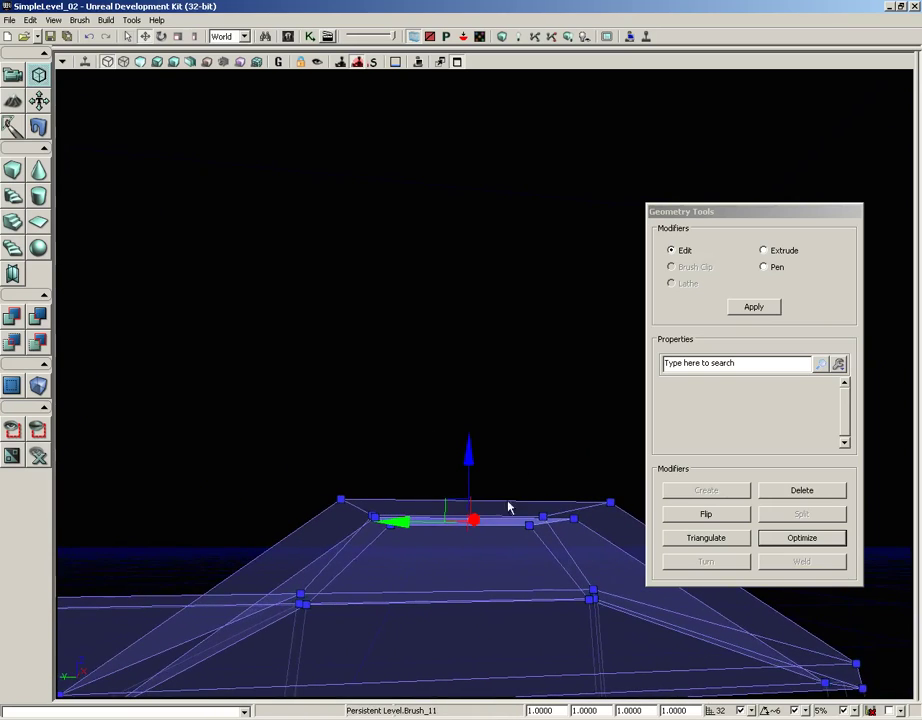
{"action": "right_click_drag", "start_coordinate": [508, 504], "coordinate": [523, 426]}
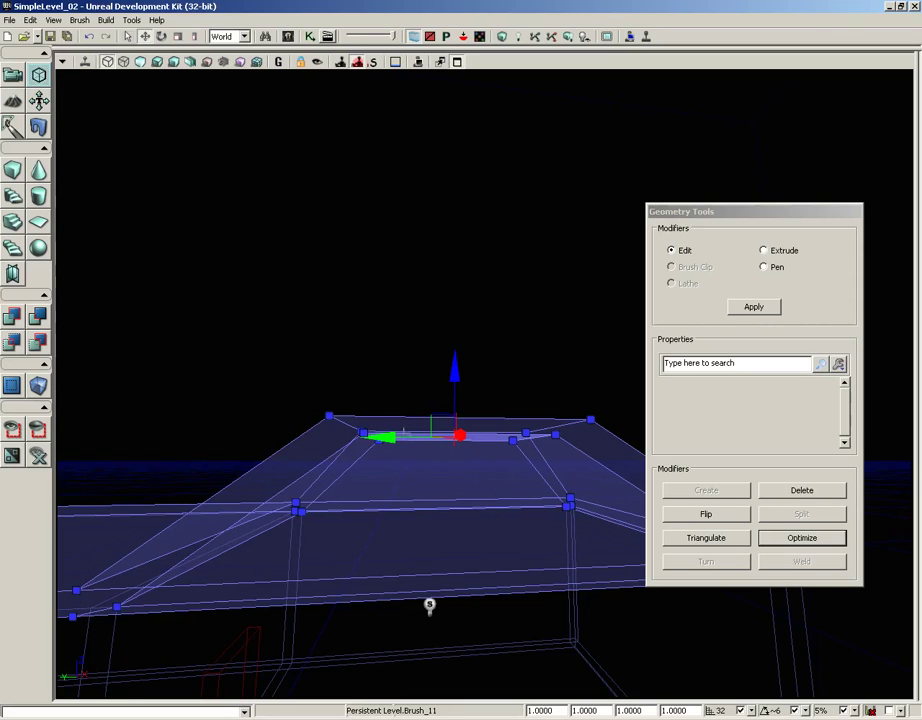
In a maximized front viewport, move the left vertices of the raised inner face outward by one 32-unit grid step
{"action": "left_click", "coordinate": [457, 62]}
{"action": "left_click_drag", "start_coordinate": [795, 222], "coordinate": [863, 338]}
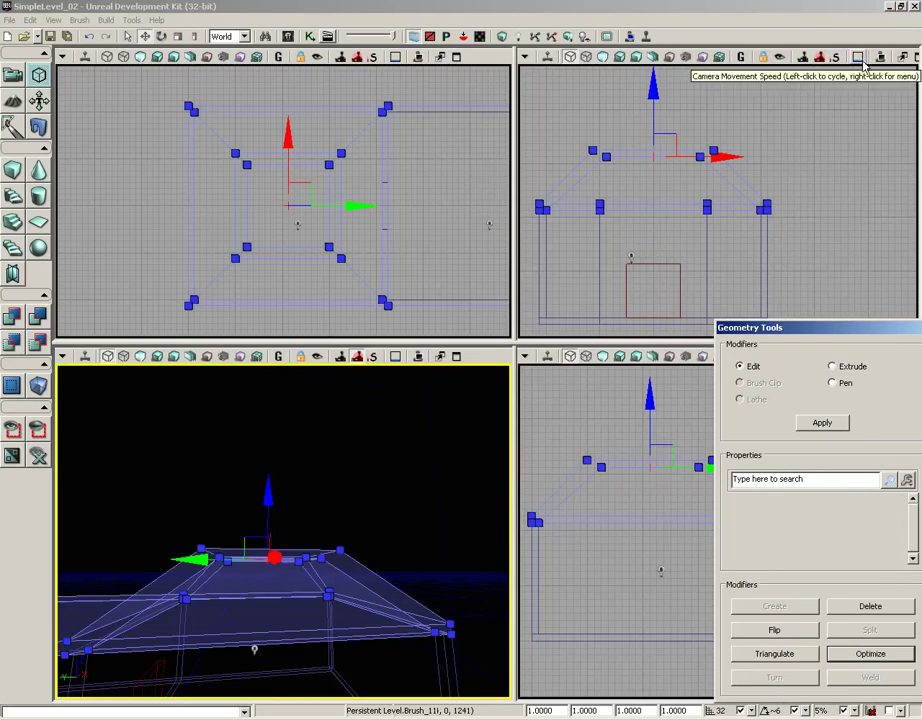
{"action": "left_click", "coordinate": [914, 57]}
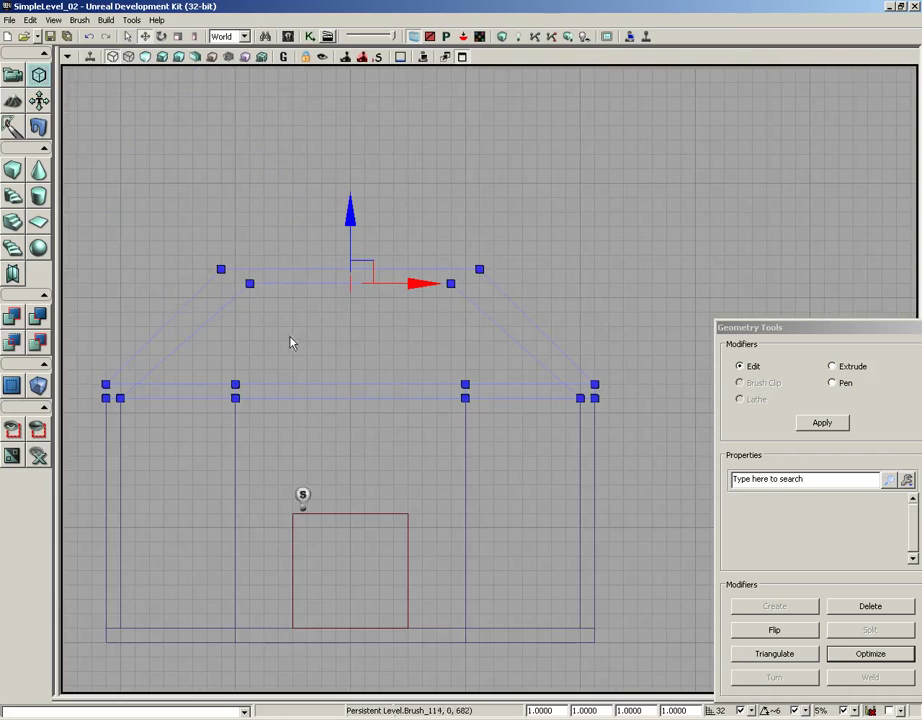
{"action": "scroll", "coordinate": [290, 343], "scroll_direction": "up", "scroll_amount": 5}
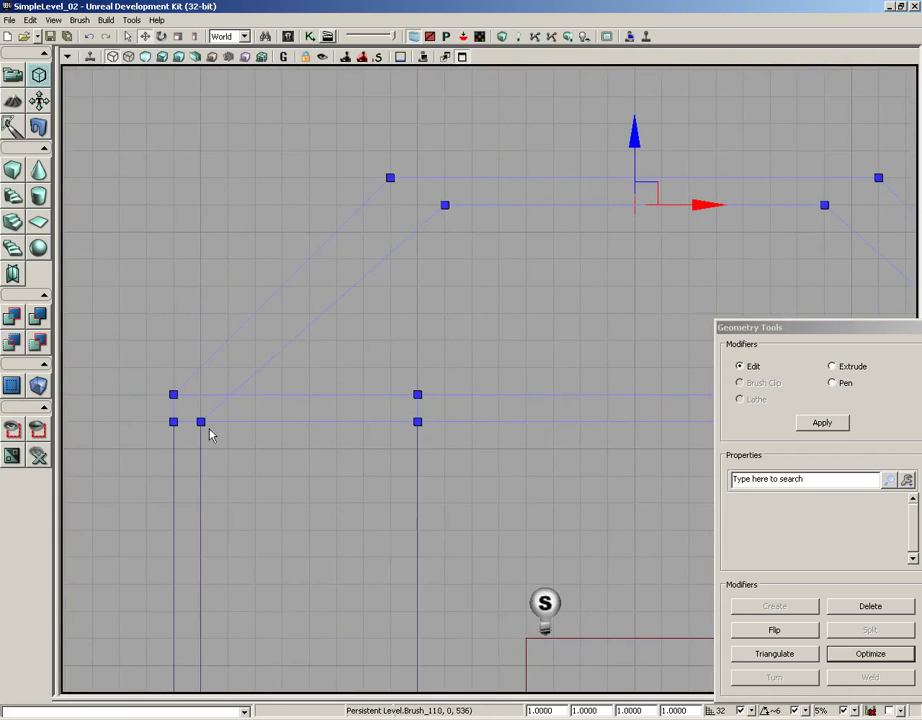
{"action": "left_click", "coordinate": [445, 205]}
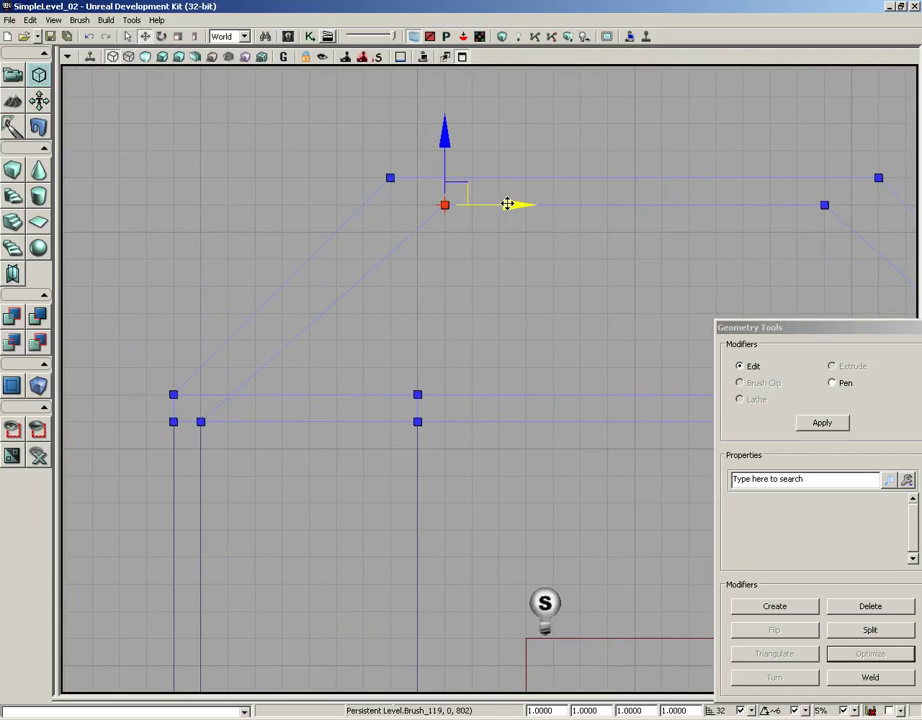
{"action": "left_click_drag", "start_coordinate": [498, 204], "coordinate": [479, 207]}
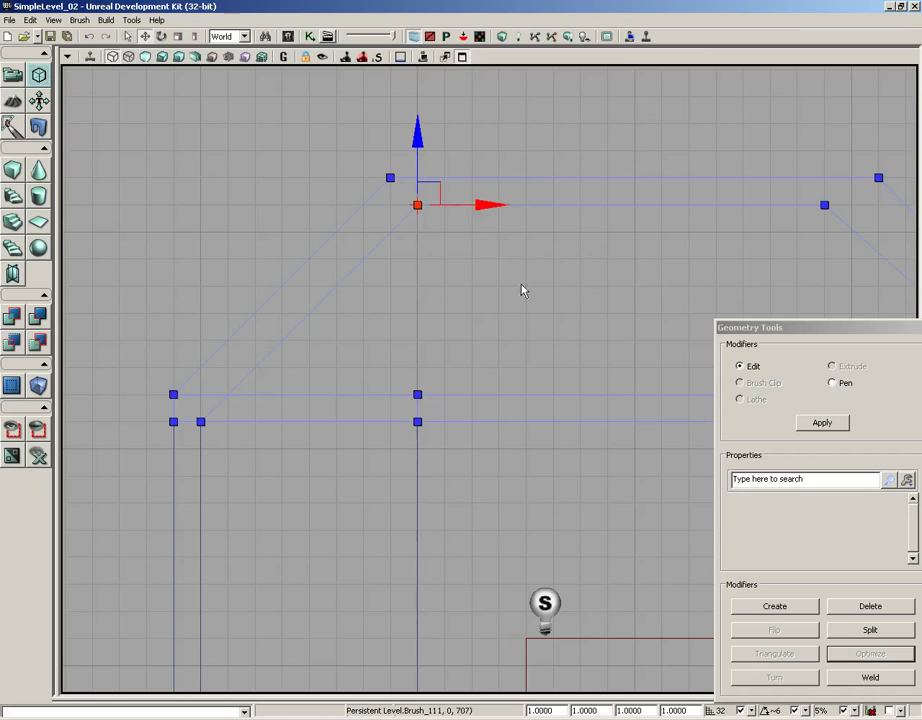
Move the right vertices of the raised inner face outward by one 32-unit grid step to match the opposite side
{"action": "left_click_drag", "start_coordinate": [521, 290], "coordinate": [183, 275]}
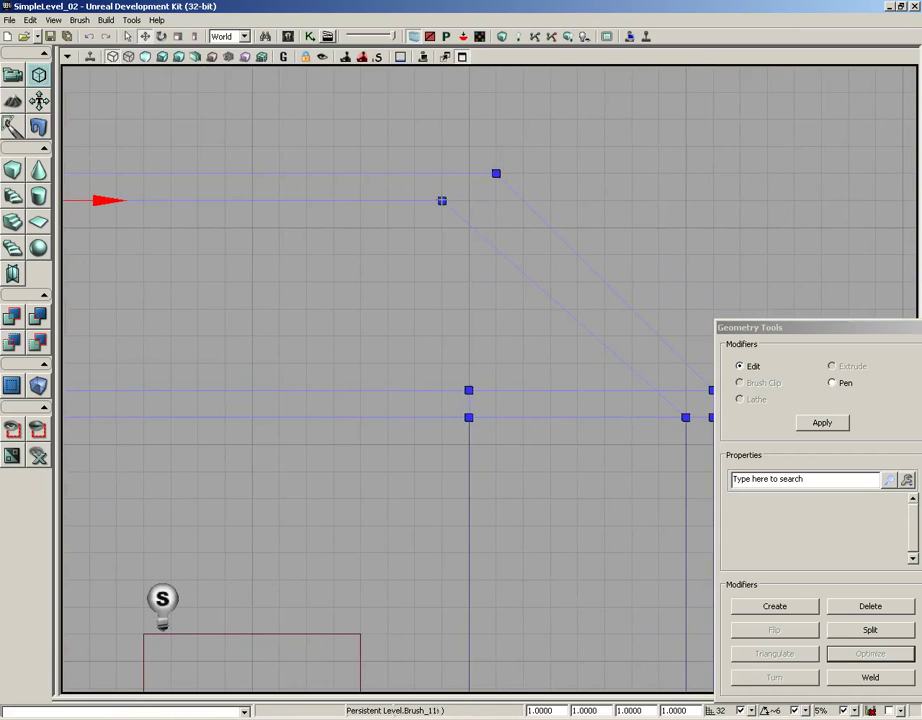
{"action": "left_click", "coordinate": [442, 201]}
{"action": "left_click_drag", "start_coordinate": [509, 200], "coordinate": [523, 201]}
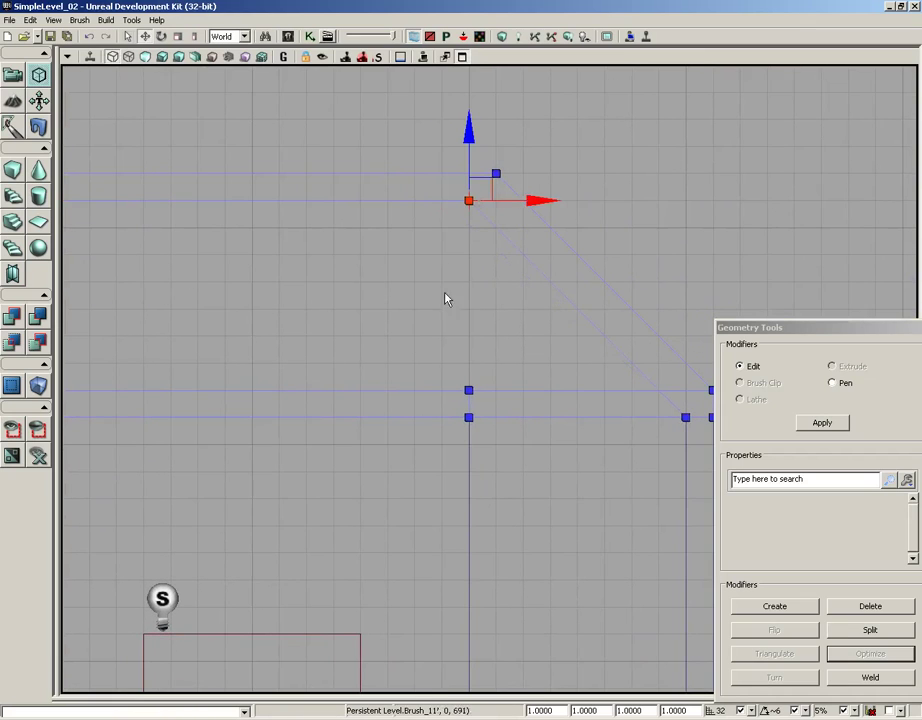
{"action": "scroll", "coordinate": [445, 294], "scroll_direction": "down", "scroll_amount": 4}
{"action": "left_click_drag", "start_coordinate": [444, 297], "coordinate": [468, 287]}
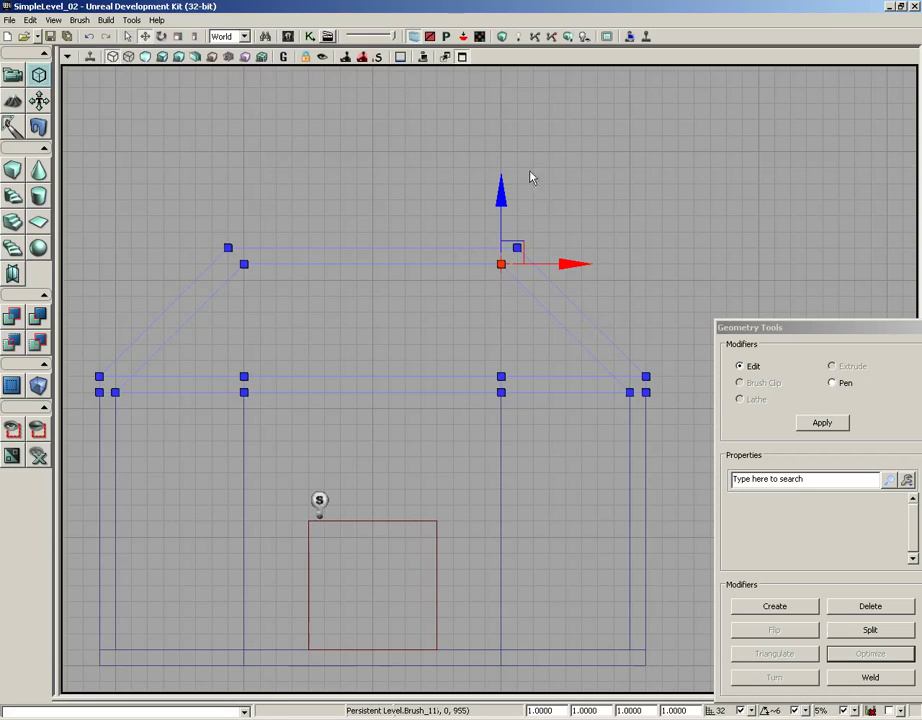
In the other side viewport, maximized, move both ends of the raised inner face outward by one 32-unit grid step each
{"action": "left_click", "coordinate": [462, 57]}
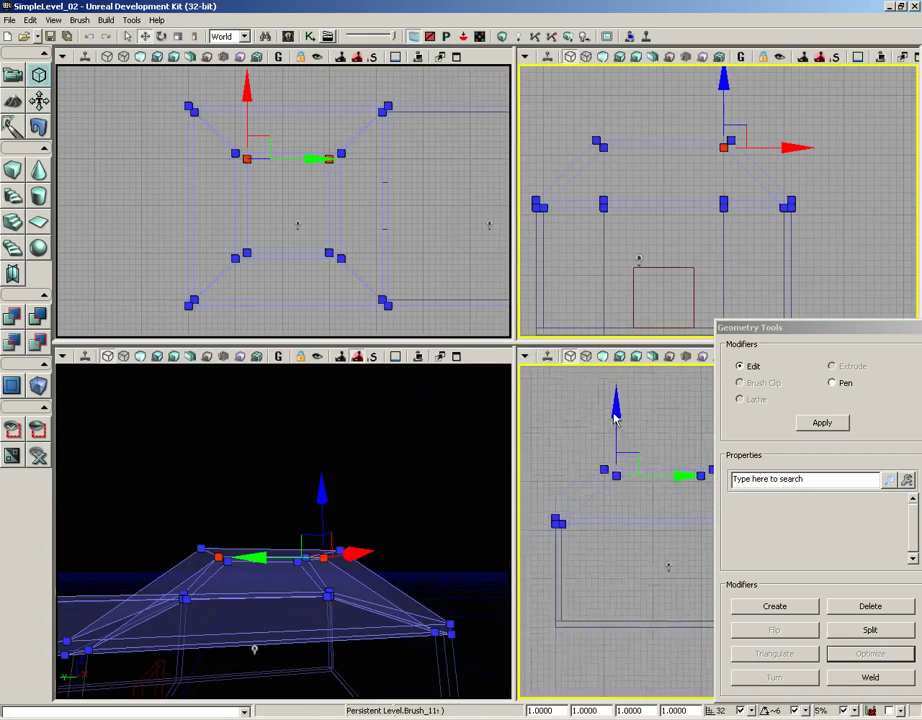
{"action": "scroll", "coordinate": [615, 419], "scroll_direction": "down", "scroll_amount": 2}
{"action": "right_click_drag", "start_coordinate": [610, 418], "coordinate": [549, 422]}
{"action": "left_click_drag", "start_coordinate": [781, 336], "coordinate": [265, 240]}
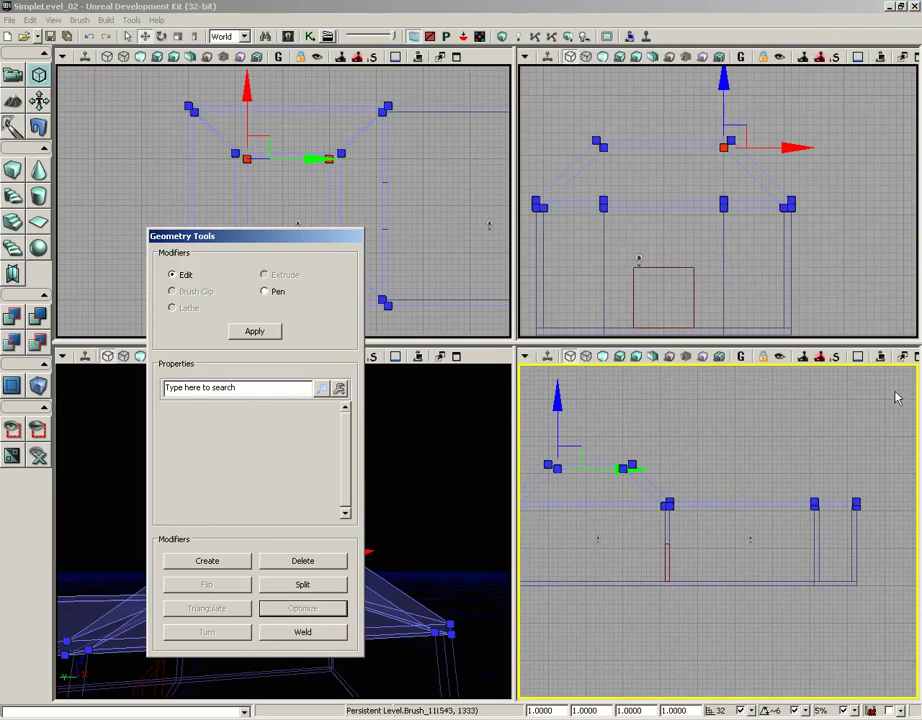
{"action": "left_click", "coordinate": [916, 358]}
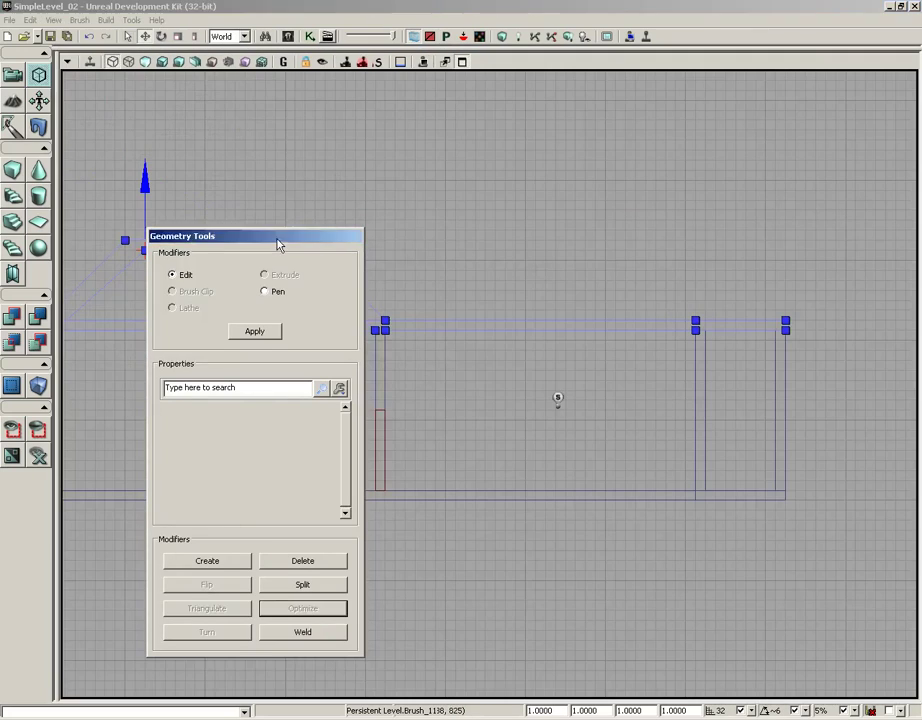
{"action": "left_click_drag", "start_coordinate": [280, 243], "coordinate": [775, 298]}
{"action": "right_click_drag", "start_coordinate": [307, 296], "coordinate": [475, 319]}
{"action": "scroll", "coordinate": [480, 350], "scroll_direction": "up", "scroll_amount": 4}
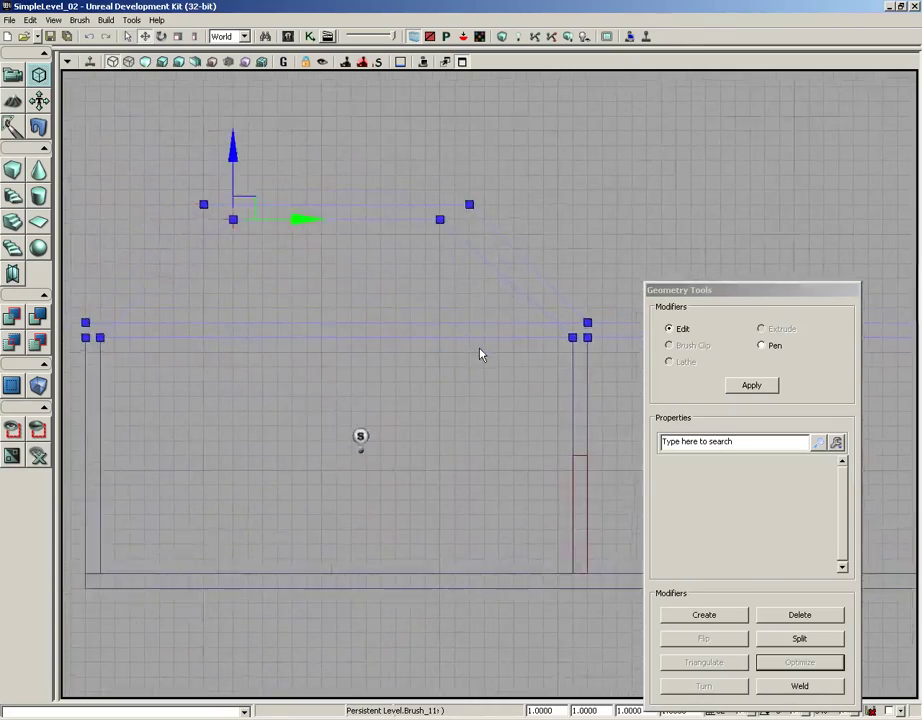
{"action": "right_click_drag", "start_coordinate": [256, 266], "coordinate": [294, 275]}
{"action": "left_click", "coordinate": [260, 241]}
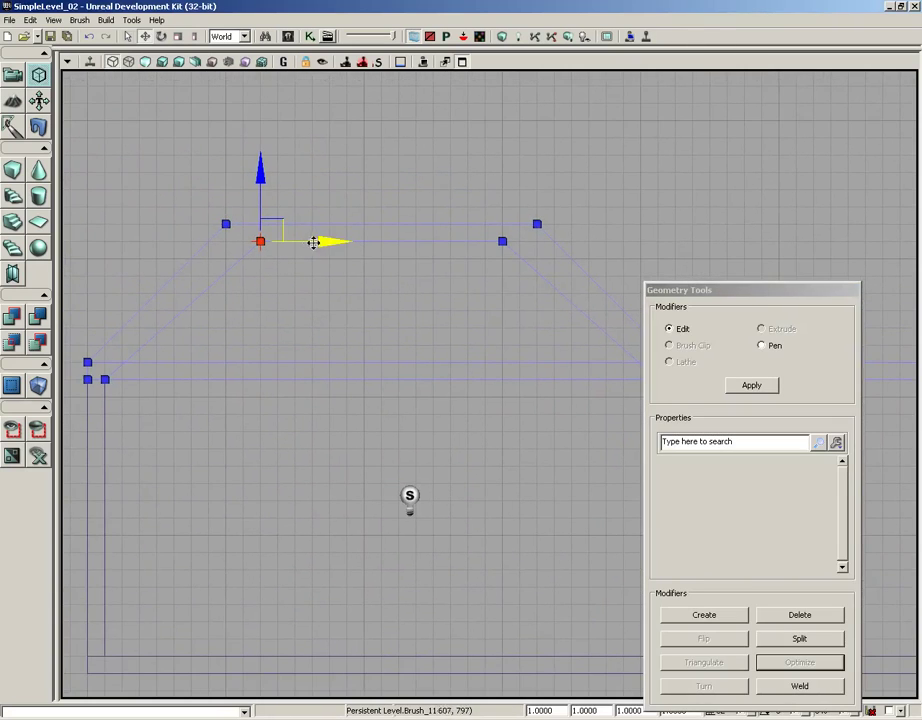
{"action": "left_click_drag", "start_coordinate": [302, 244], "coordinate": [280, 247]}
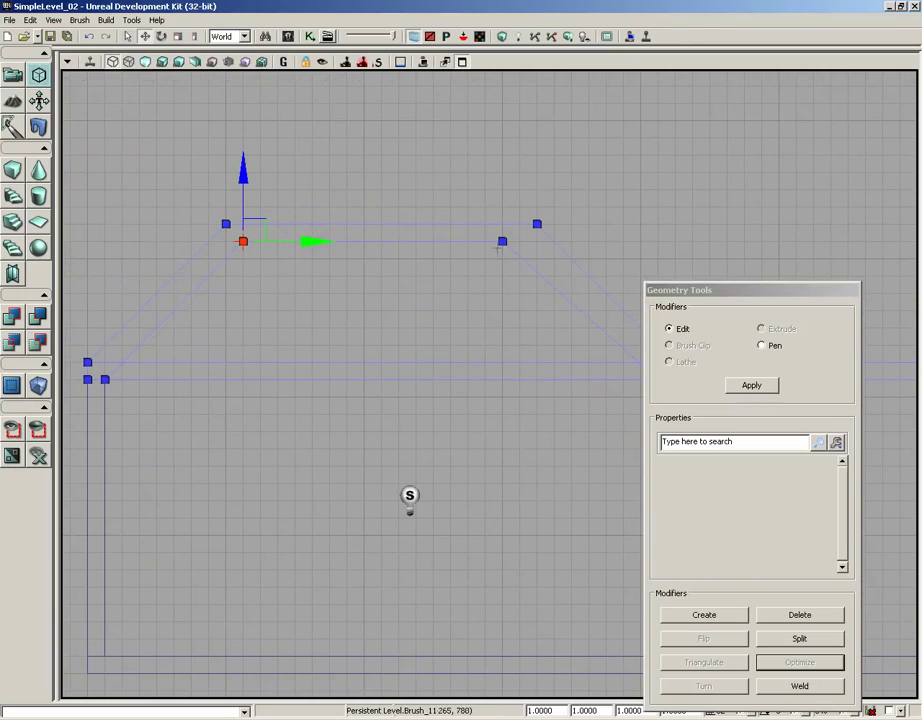
{"action": "left_click", "coordinate": [502, 241]}
{"action": "left_click_drag", "start_coordinate": [569, 241], "coordinate": [587, 241]}
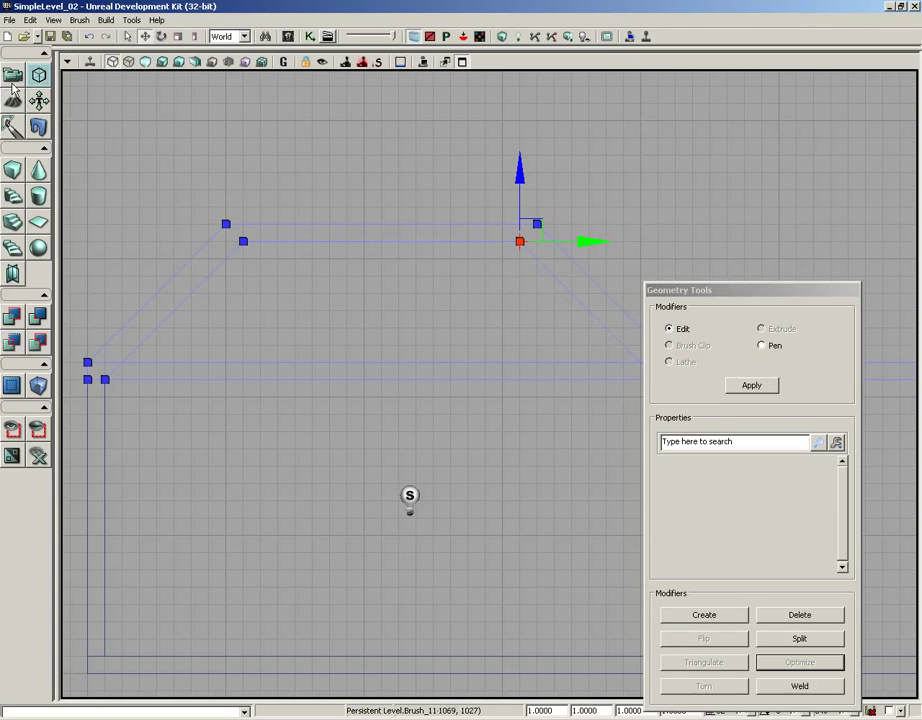
Leave Geometry mode and show the ceiling from inside the room in a maximized perspective viewport with Lit shading
{"action": "left_click", "coordinate": [10, 80]}
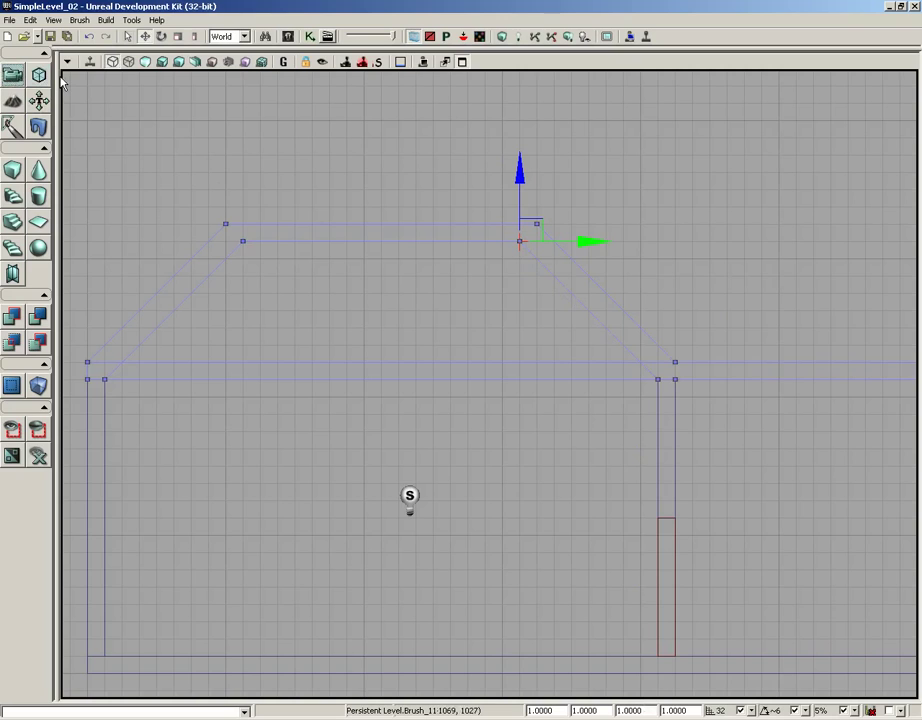
{"action": "left_click", "coordinate": [462, 62]}
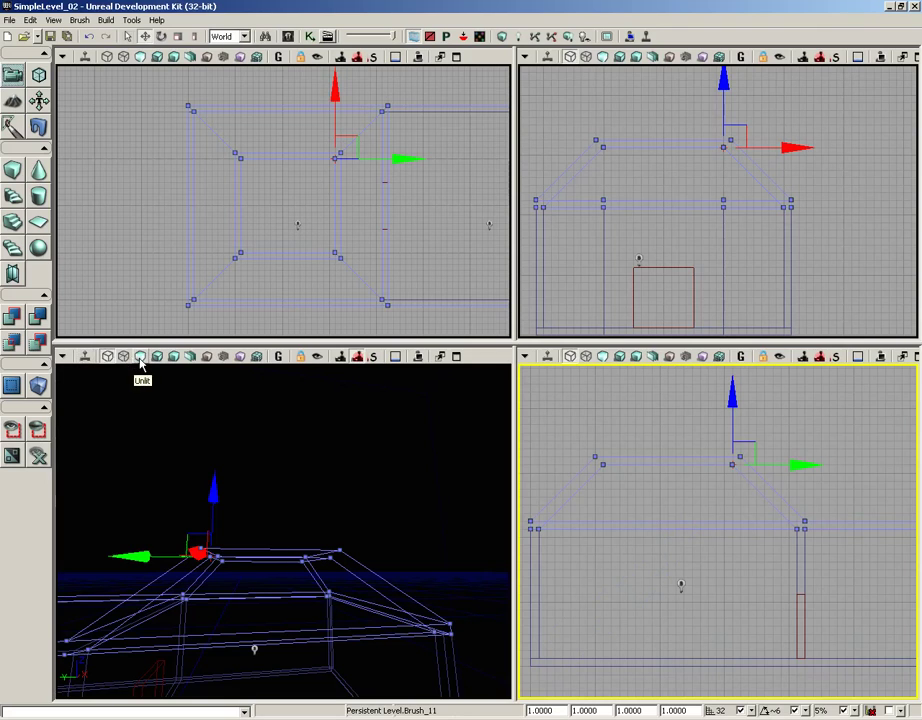
{"action": "left_click", "coordinate": [458, 356]}
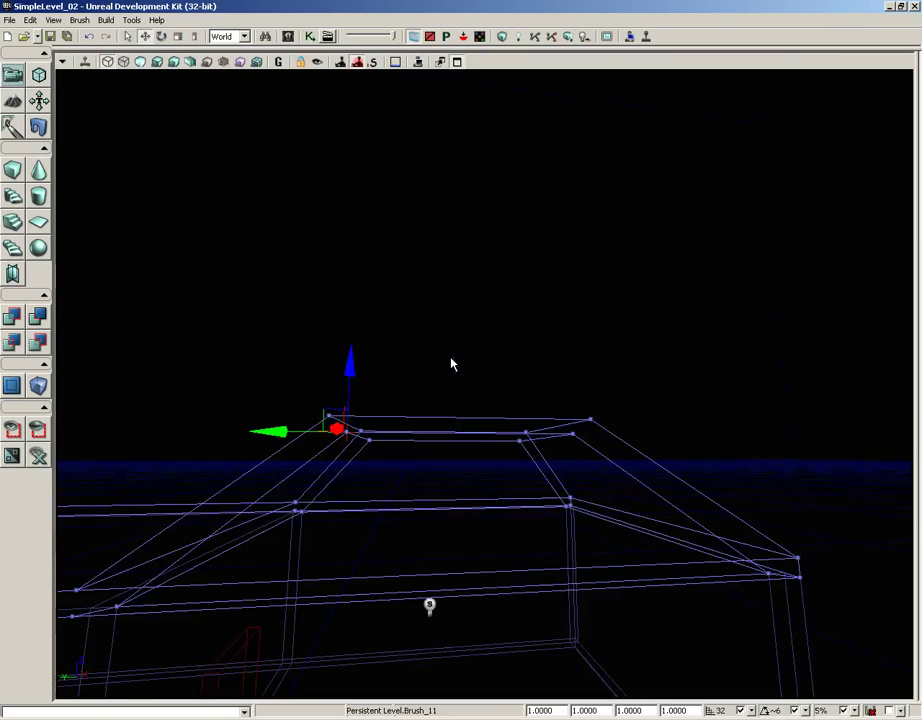
{"action": "right_click_drag", "start_coordinate": [545, 309], "coordinate": [533, 376]}
{"action": "mouse_move", "coordinate": [484, 400]}
{"action": "left_mouse_down"}
{"action": "mouse_move", "coordinate": [449, 247]}
{"action": "mouse_move", "coordinate": [437, 76]}
{"action": "left_mouse_up"}
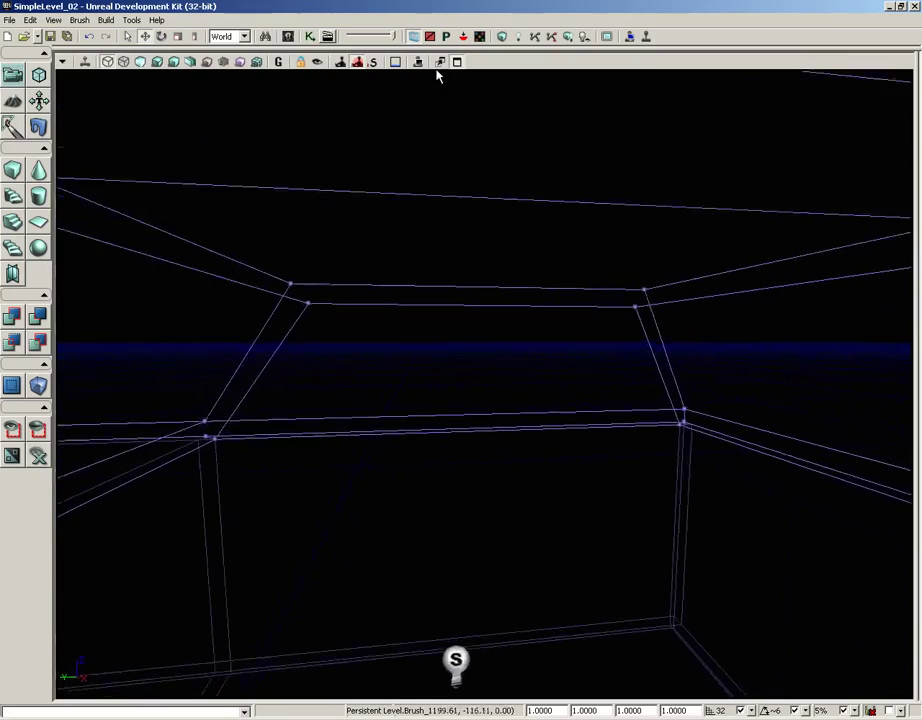
{"action": "middle_click_drag", "start_coordinate": [437, 76], "coordinate": [410, 230]}
{"action": "right_click_drag", "start_coordinate": [410, 230], "coordinate": [405, 142]}
{"action": "mouse_move", "coordinate": [471, 411]}
{"action": "left_mouse_down"}
{"action": "mouse_move", "coordinate": [469, 309]}
{"action": "mouse_move", "coordinate": [471, 413]}
{"action": "left_mouse_up"}
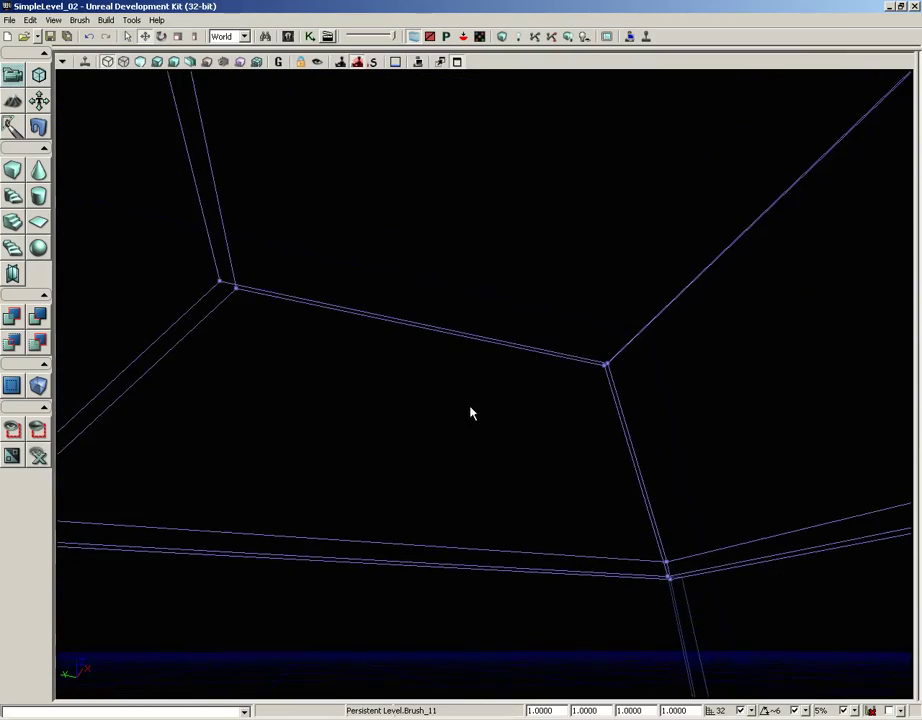
{"action": "left_click", "coordinate": [156, 62]}
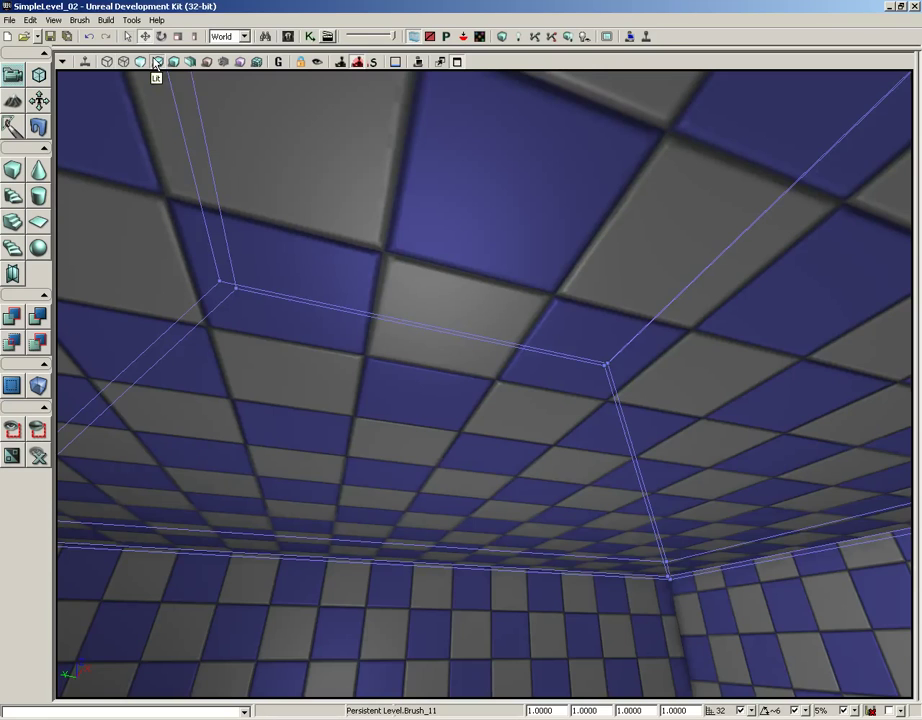
Rebuild the level's geometry, dismissing the Map Check report, and select a wall surface below the tapered ceiling
{"action": "left_click", "coordinate": [501, 36]}
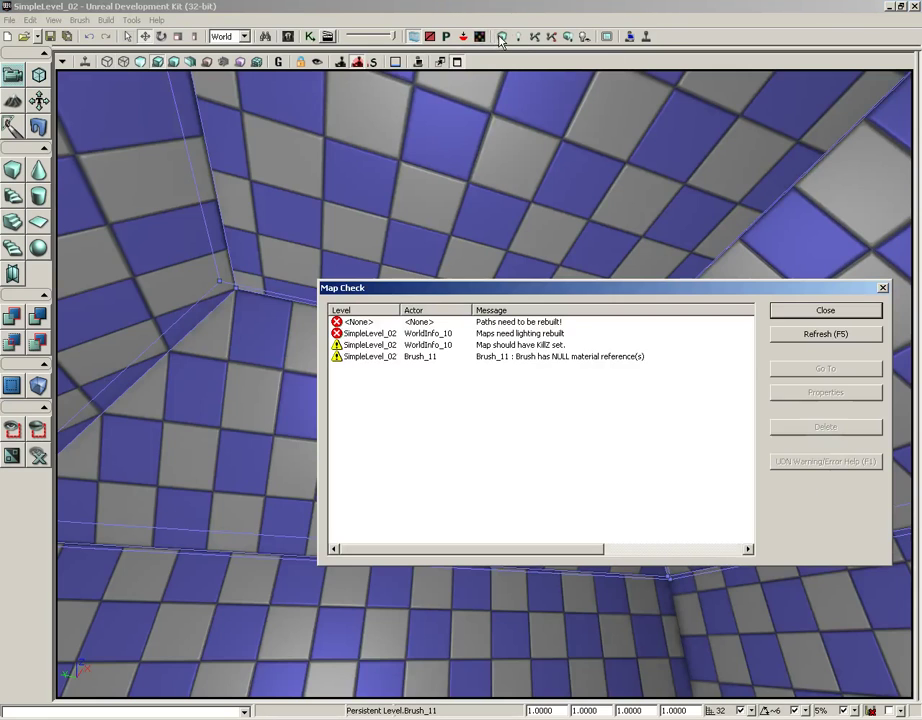
{"action": "left_click", "coordinate": [815, 312]}
{"action": "right_click_drag", "start_coordinate": [590, 442], "coordinate": [408, 460]}
{"action": "left_click", "coordinate": [648, 617]}
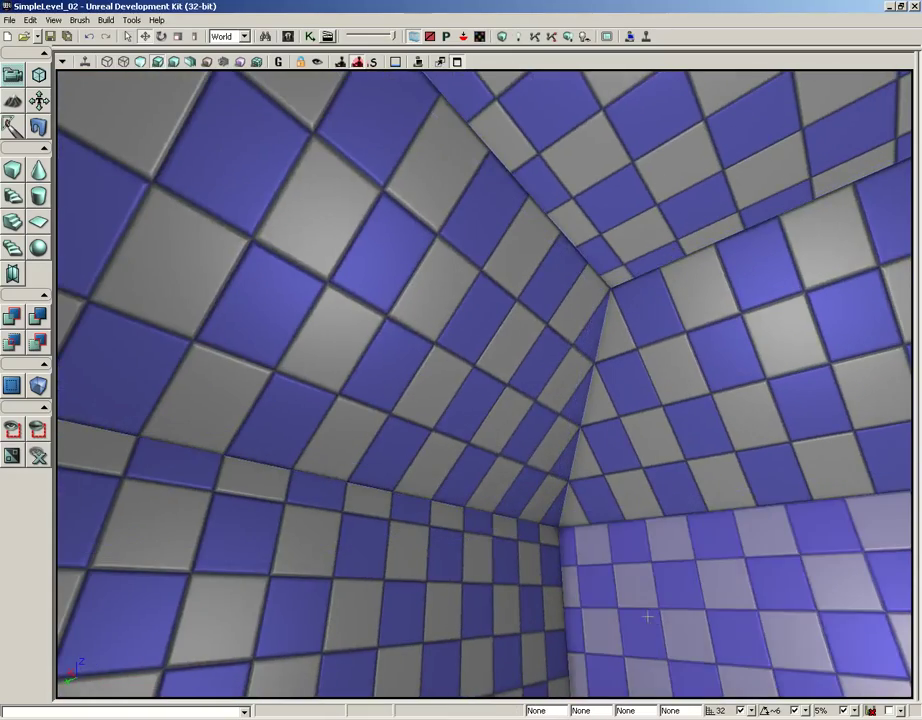
Inspect the rebuilt level from inside, examining the tapered ceiling, the walls and floor, and the adjoining room through the opening
{"action": "left_click_drag", "start_coordinate": [648, 617], "coordinate": [725, 580]}
{"action": "right_click_drag", "start_coordinate": [725, 580], "coordinate": [570, 558]}
{"action": "left_click_drag", "start_coordinate": [570, 558], "coordinate": [912, 370]}
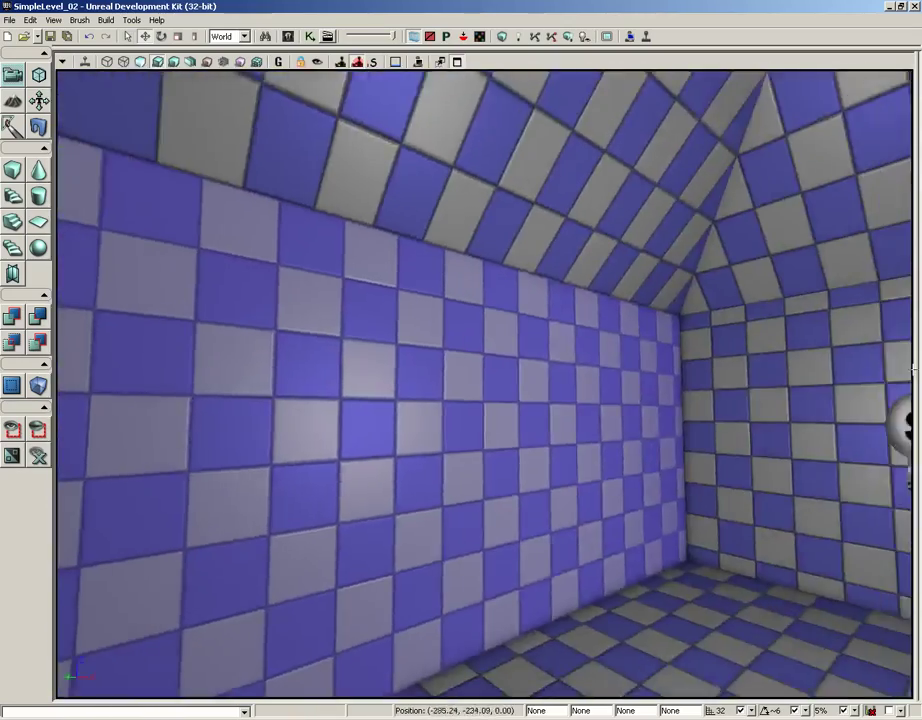
{"action": "middle_click_drag", "start_coordinate": [912, 370], "coordinate": [914, 412]}
{"action": "right_click_drag", "start_coordinate": [914, 412], "coordinate": [914, 338]}
{"action": "left_click_drag", "start_coordinate": [914, 338], "coordinate": [914, 375]}
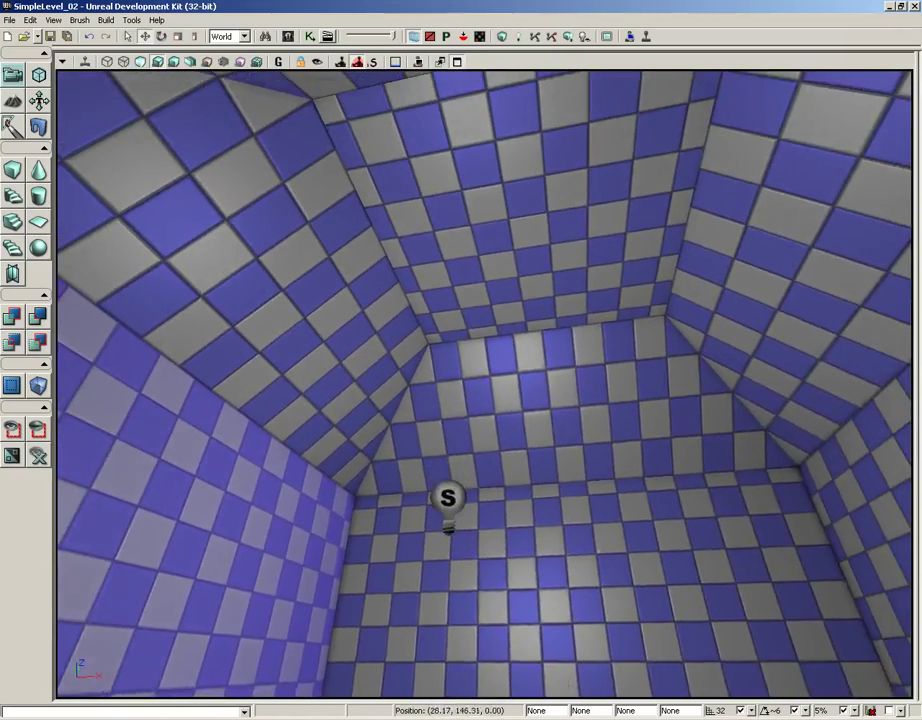
{"action": "right_click_drag", "start_coordinate": [565, 645], "coordinate": [568, 608]}
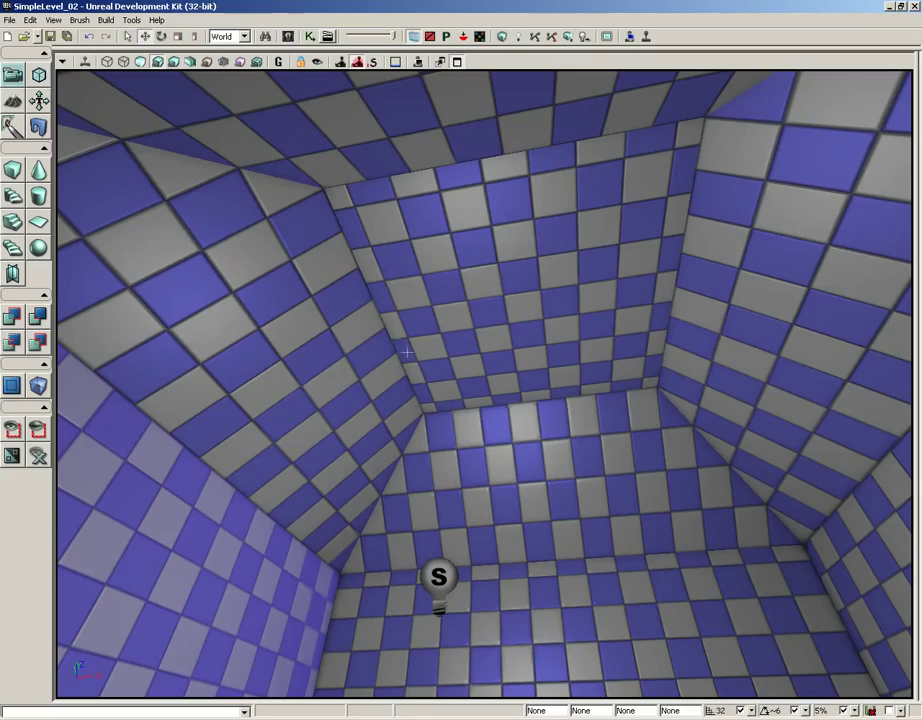
{"action": "right_click_drag", "start_coordinate": [569, 298], "coordinate": [539, 440]}
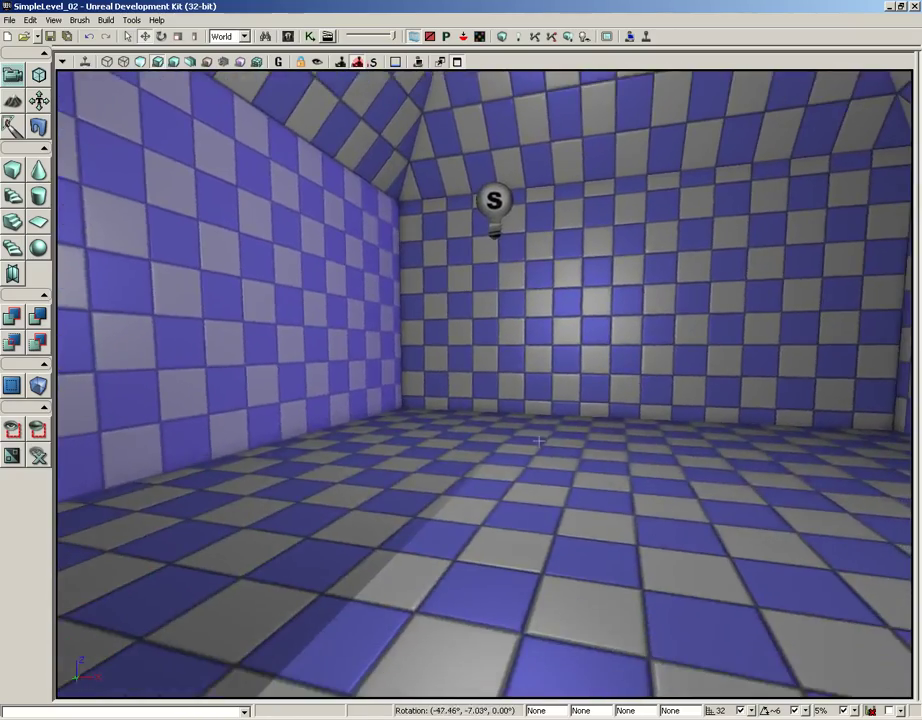
{"action": "left_click_drag", "start_coordinate": [539, 440], "coordinate": [57, 266]}
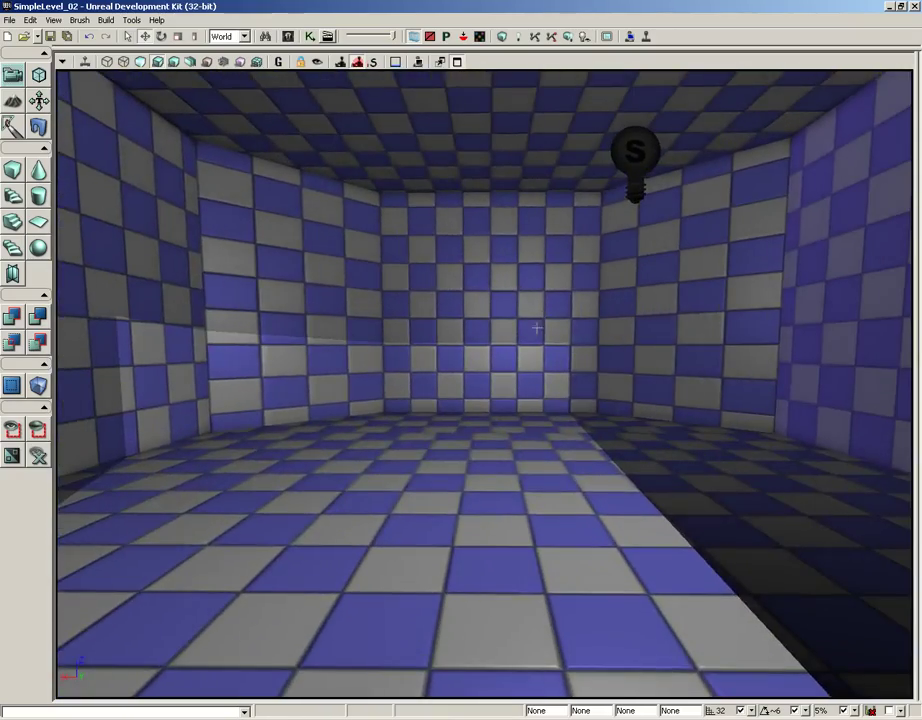
{"action": "left_click_drag", "start_coordinate": [535, 329], "coordinate": [57, 367]}
{"action": "left_click_drag", "start_coordinate": [530, 450], "coordinate": [429, 397]}
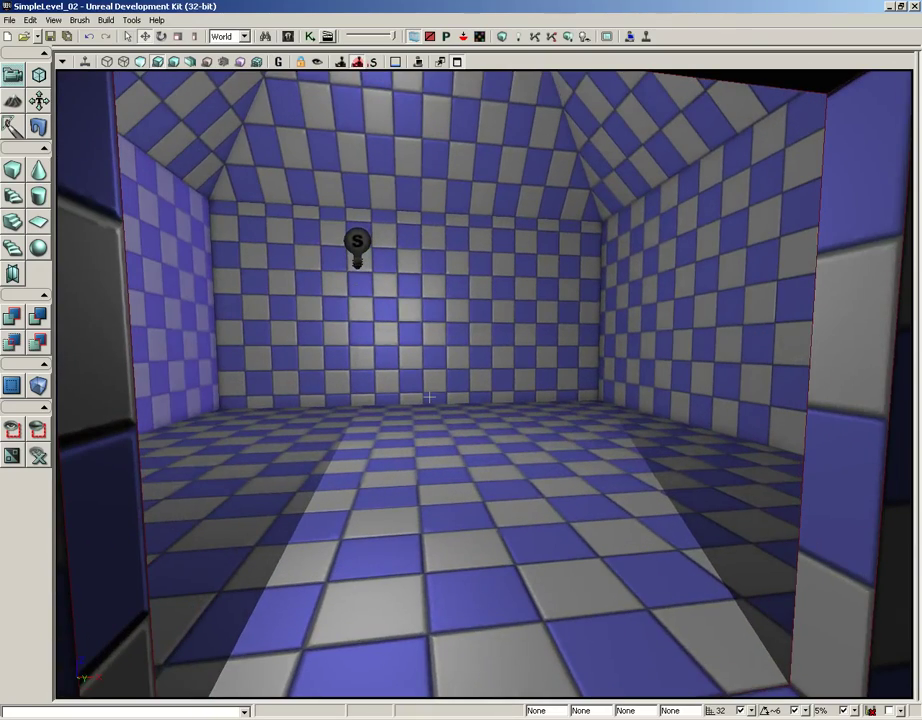